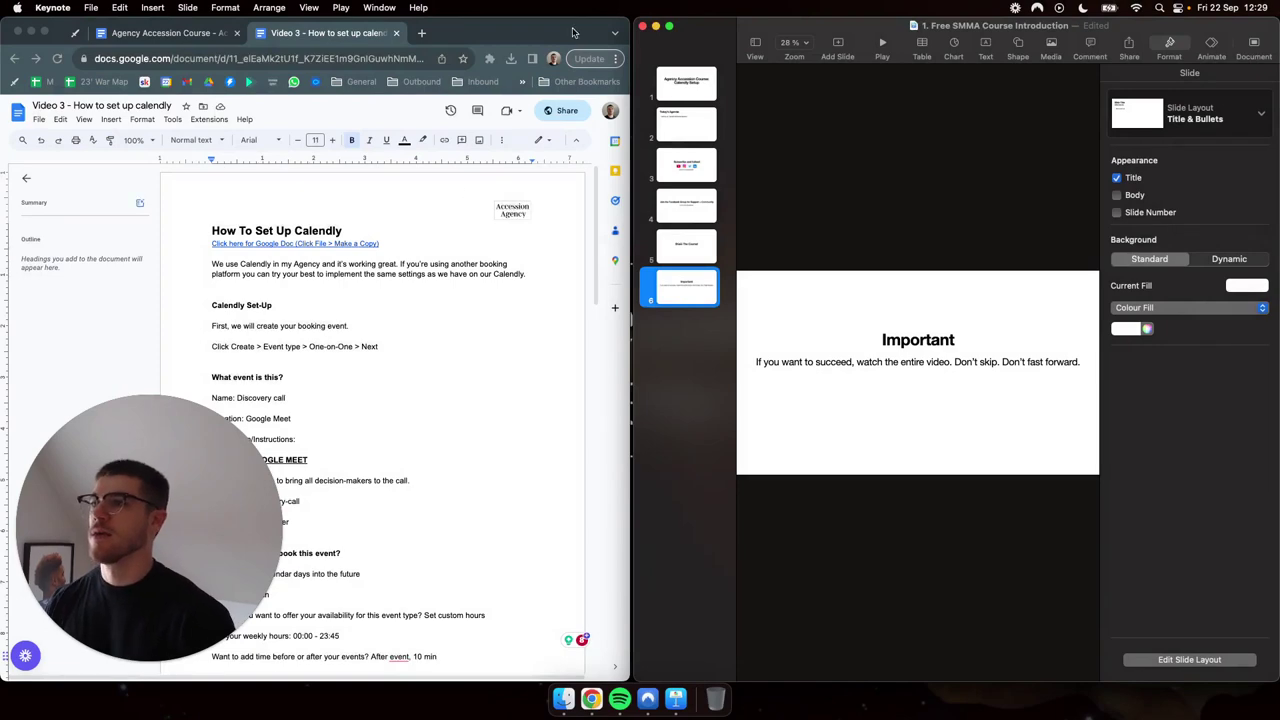
# - Enlarge the browser window to fill the screen and read the opening of the Calendly setup document
pyautogui.click(628, 20)
pyautogui.doubleClick(630, 19)
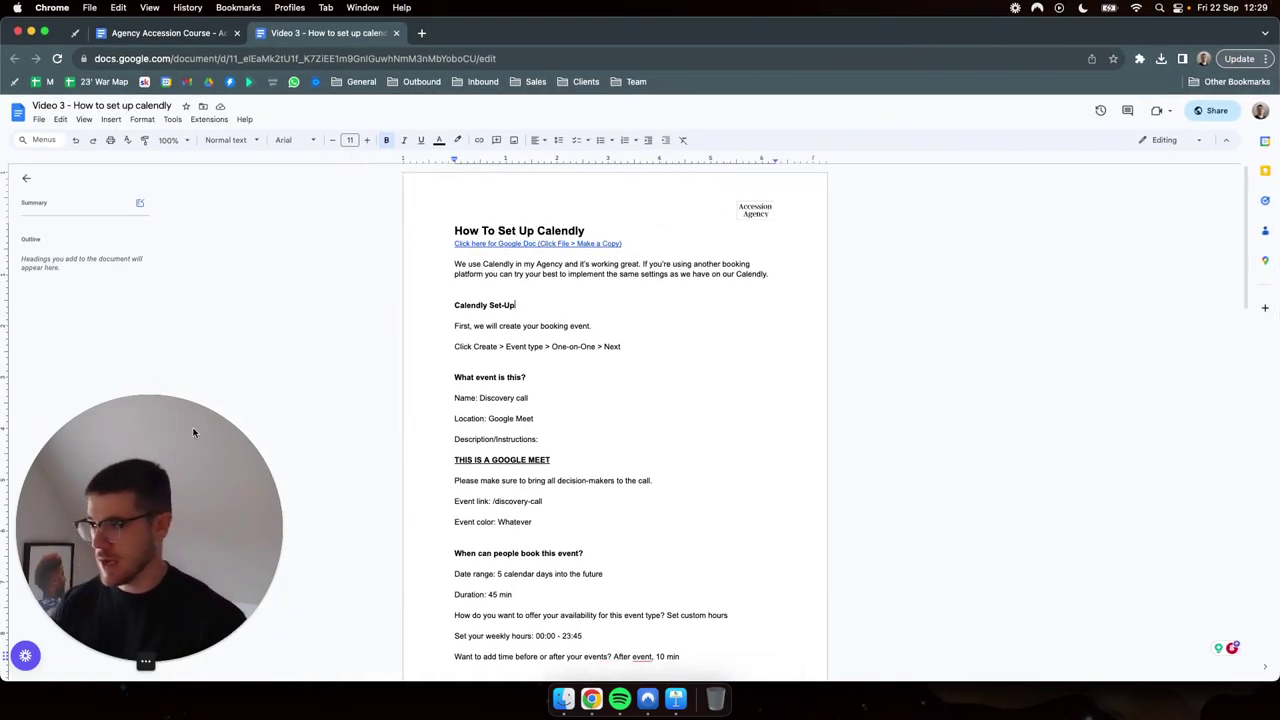
pyautogui.moveTo(139, 472); pyautogui.dragTo(1141, 472)
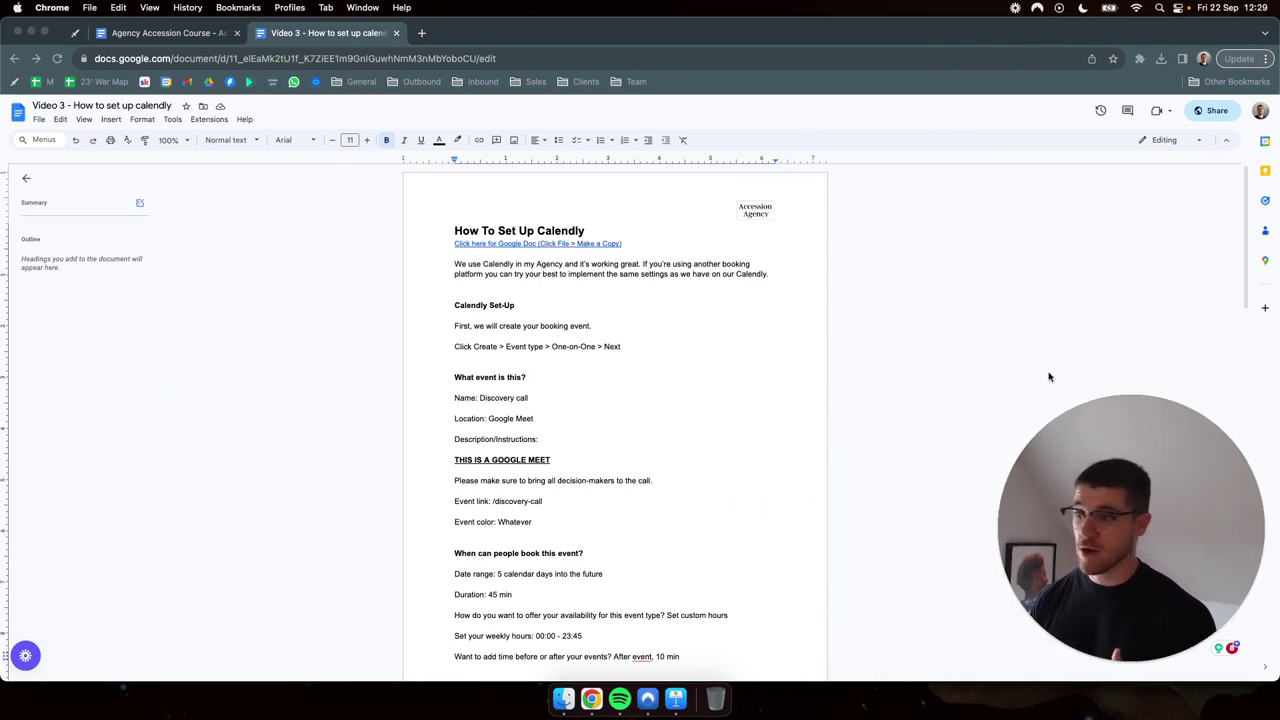
pyautogui.click(776, 275)
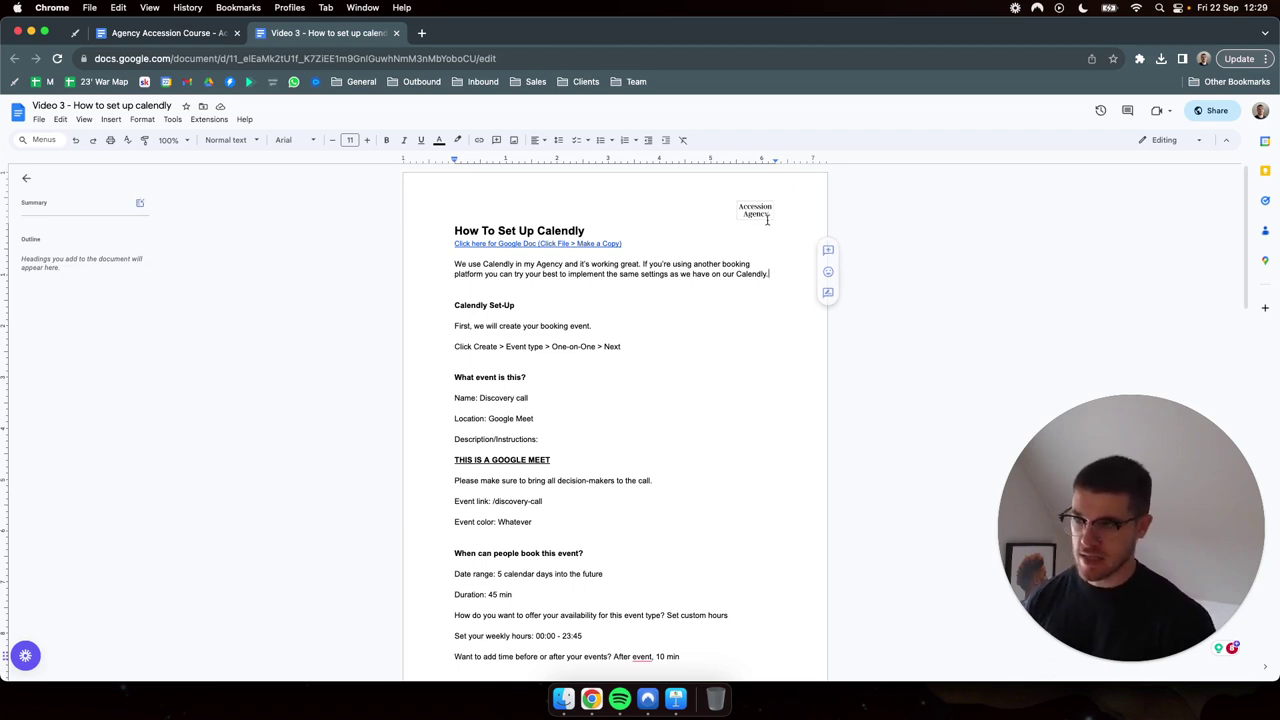
pyautogui.click(658, 320)
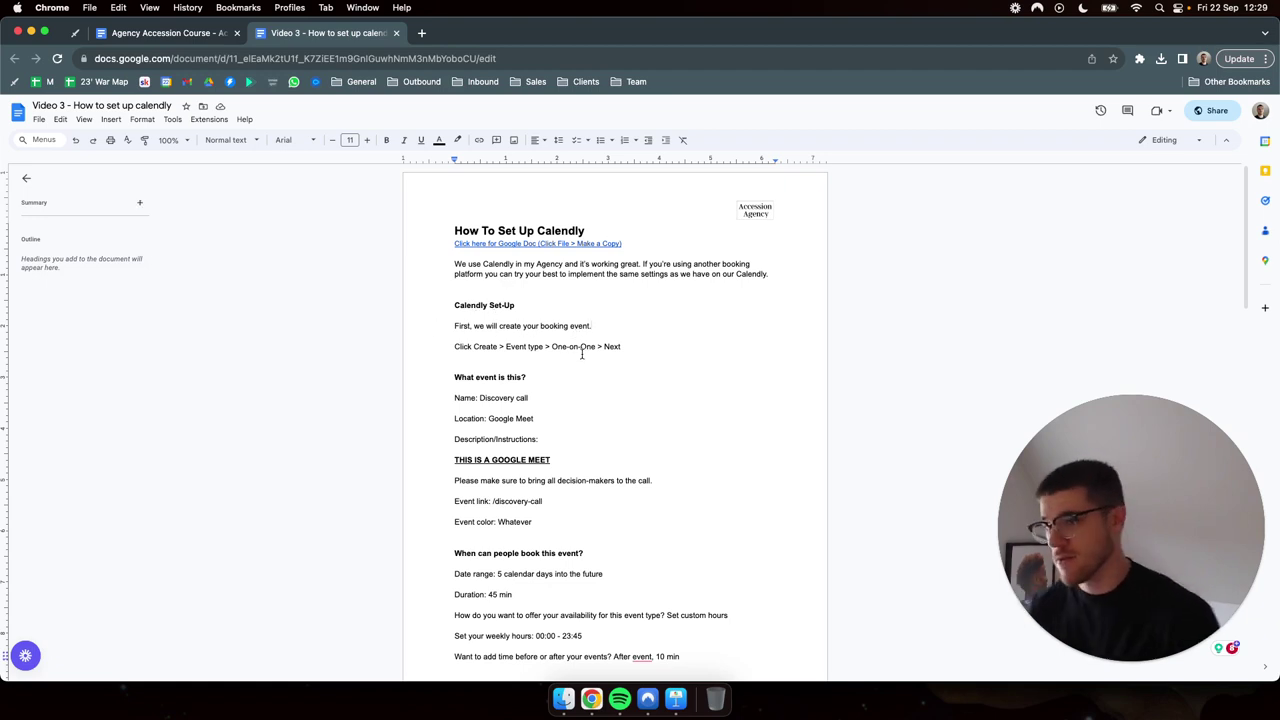
# - Shrink the setup document's browser window to half the screen and close the Keynote presentation
pyautogui.hotkey('ctrl', 'alt', 'Left')
pyautogui.click(643, 26)
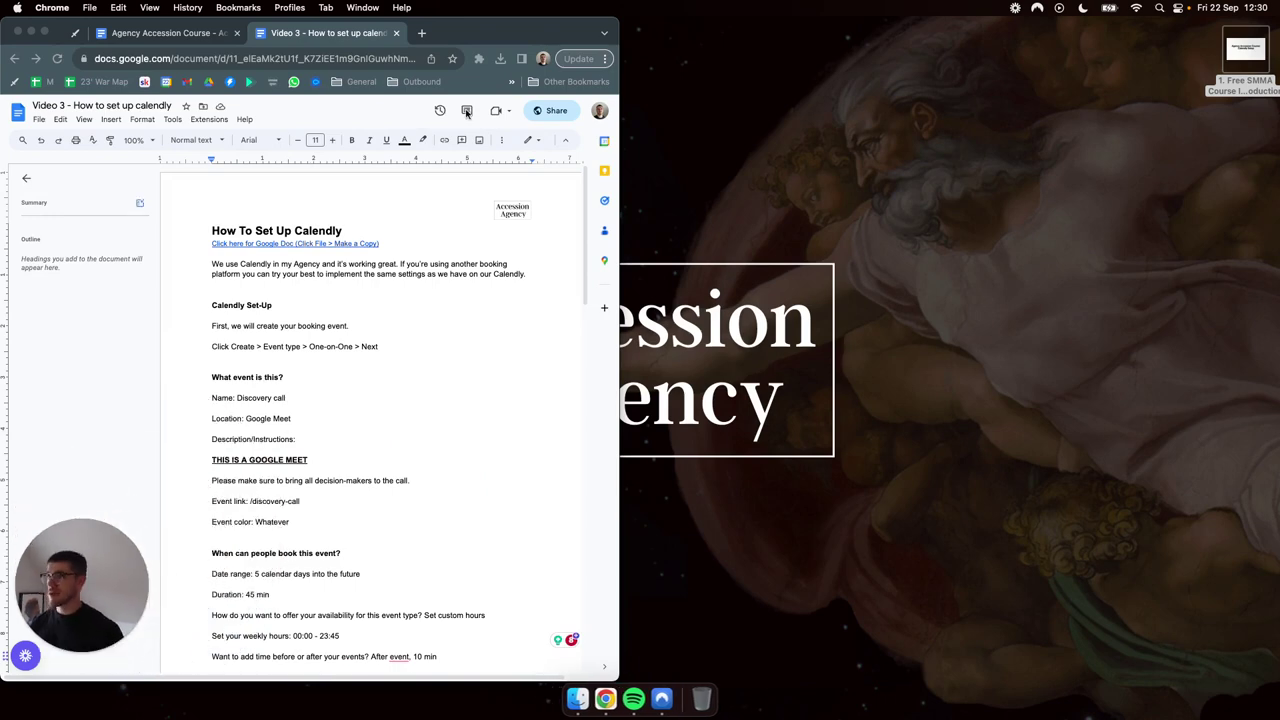
# - Open Calendly's event types page in a separate browser window and arrange it side by side with the setup document
pyautogui.click(421, 33)
pyautogui.moveTo(470, 33); pyautogui.dragTo(1126, 22)
pyautogui.click(942, 86)
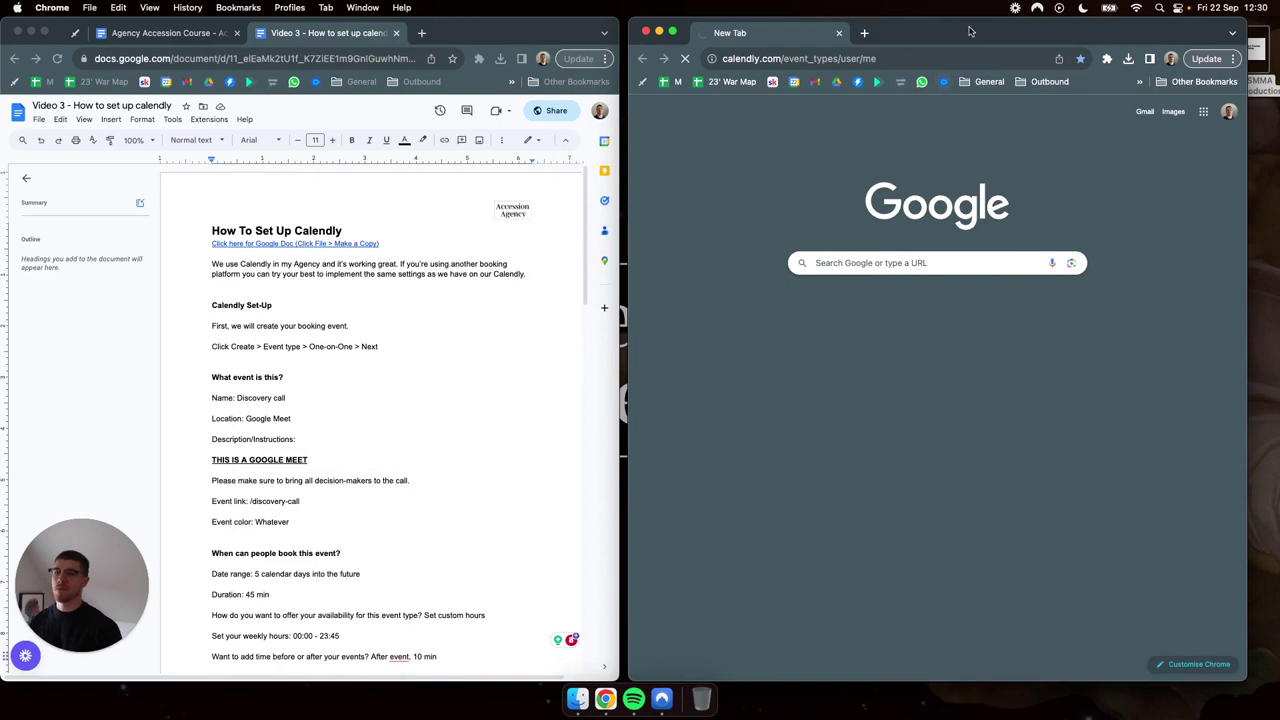
pyautogui.moveTo(972, 32); pyautogui.dragTo(985, 32)
pyautogui.click(533, 28)
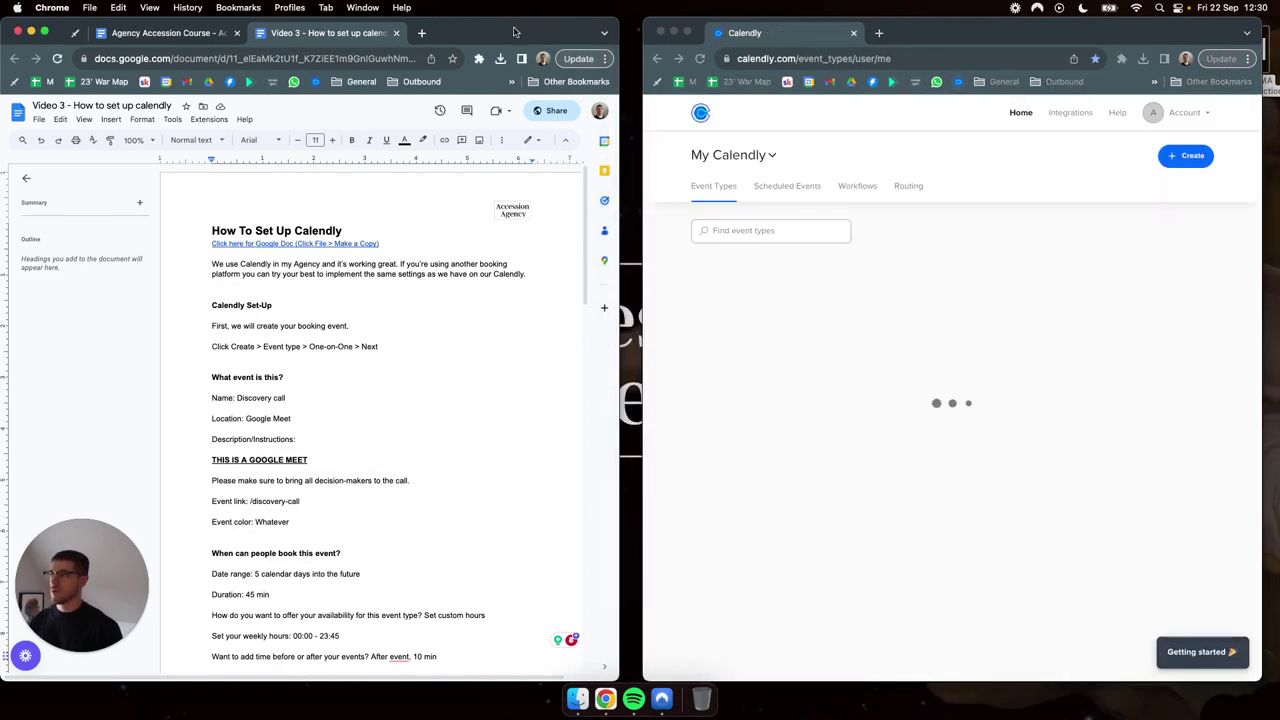
pyautogui.moveTo(521, 26); pyautogui.dragTo(535, 24)
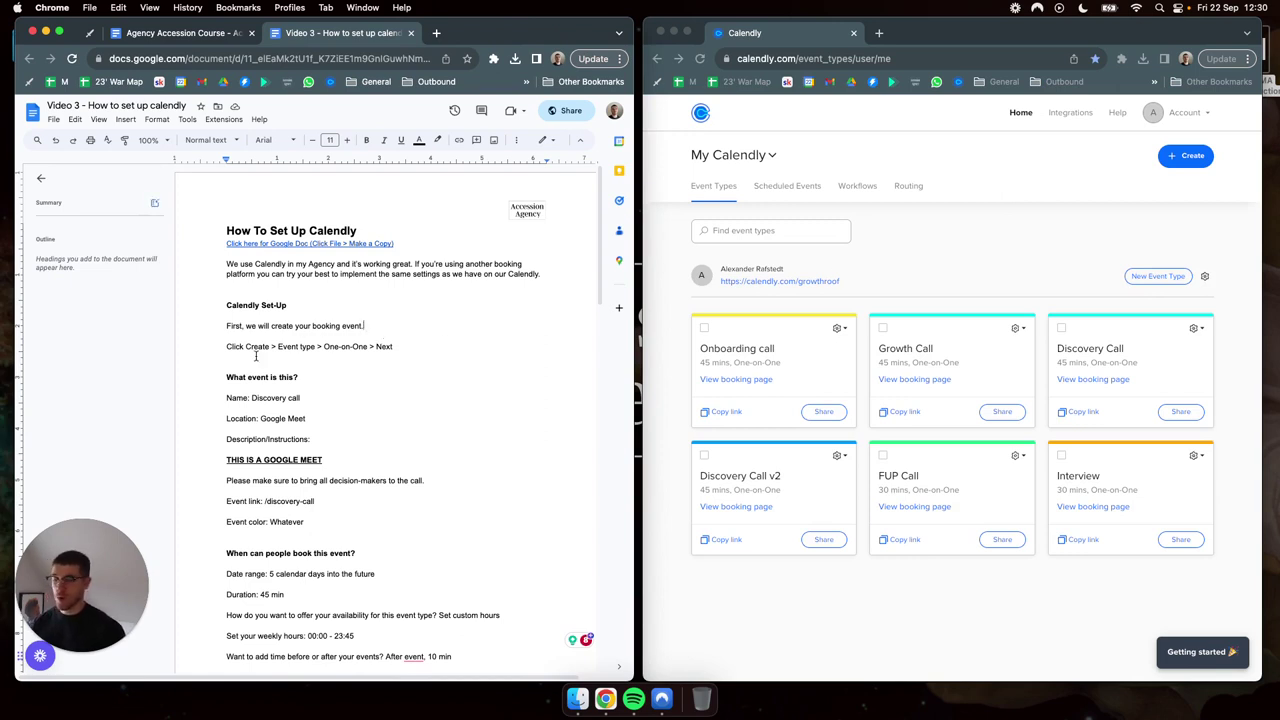
pyautogui.click(1043, 221)
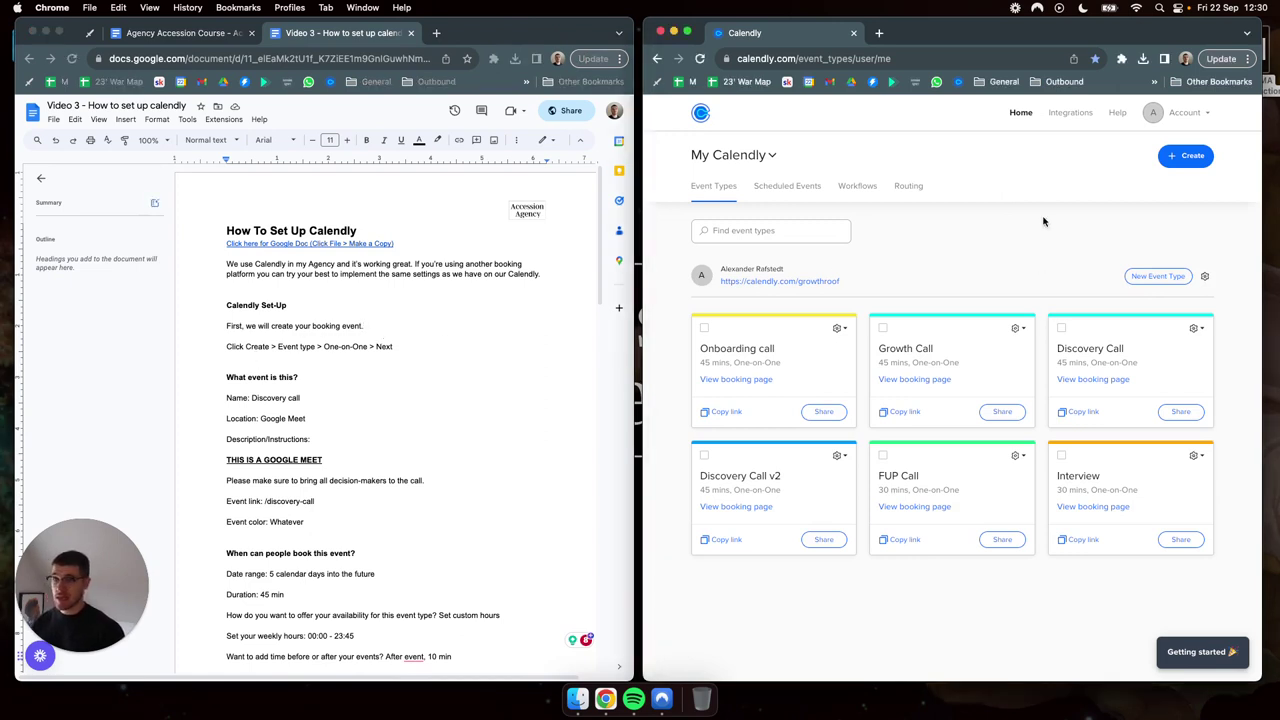
pyautogui.click(1186, 162)
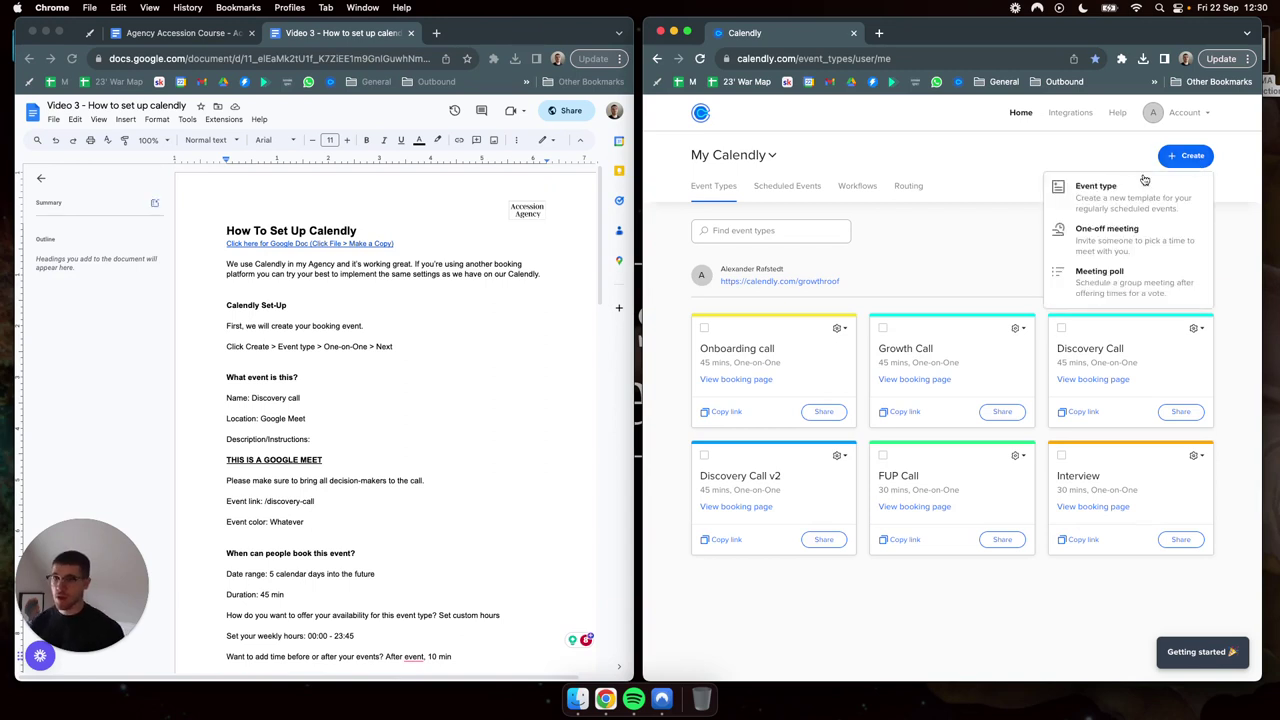
pyautogui.click(1108, 205)
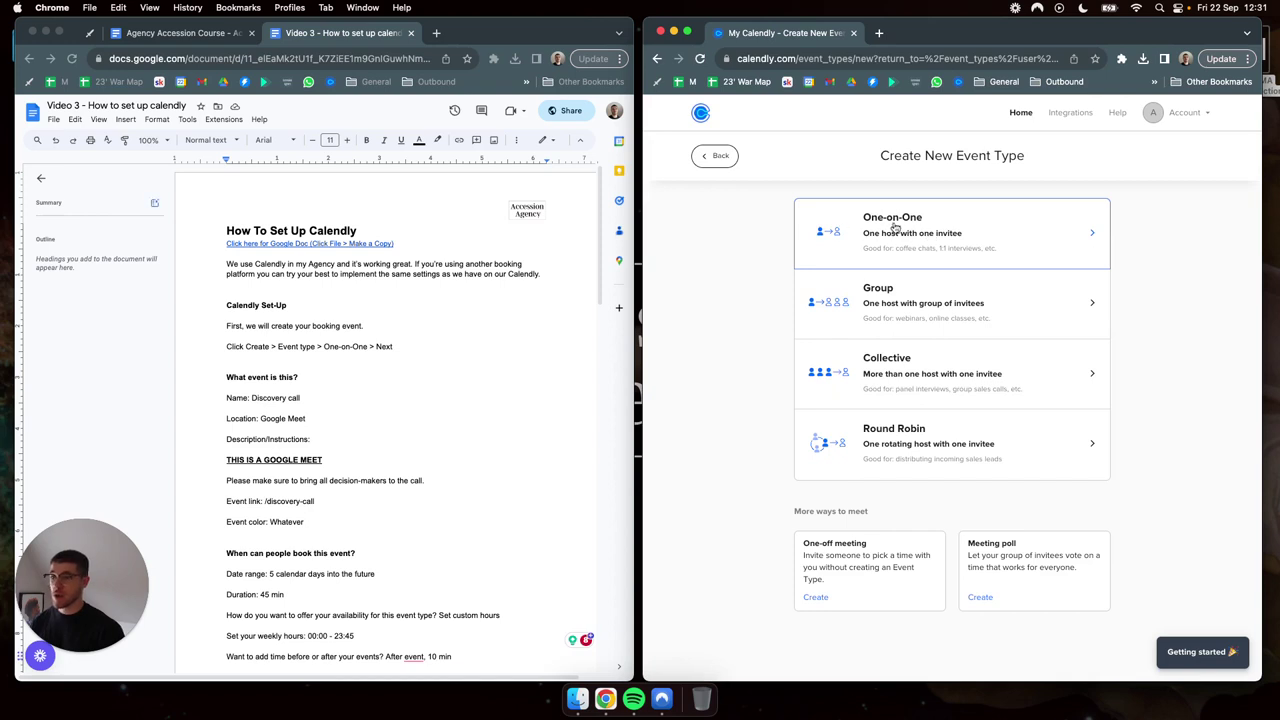
pyautogui.click(969, 238)
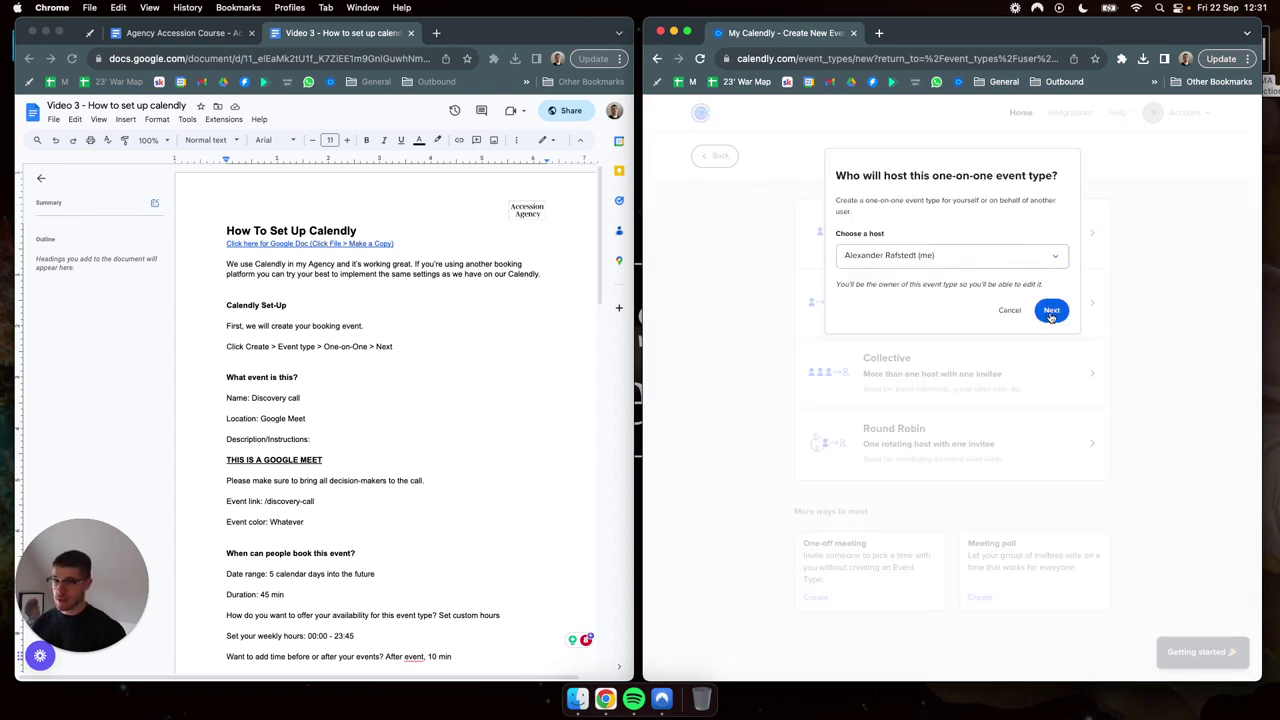
pyautogui.click(1051, 312)
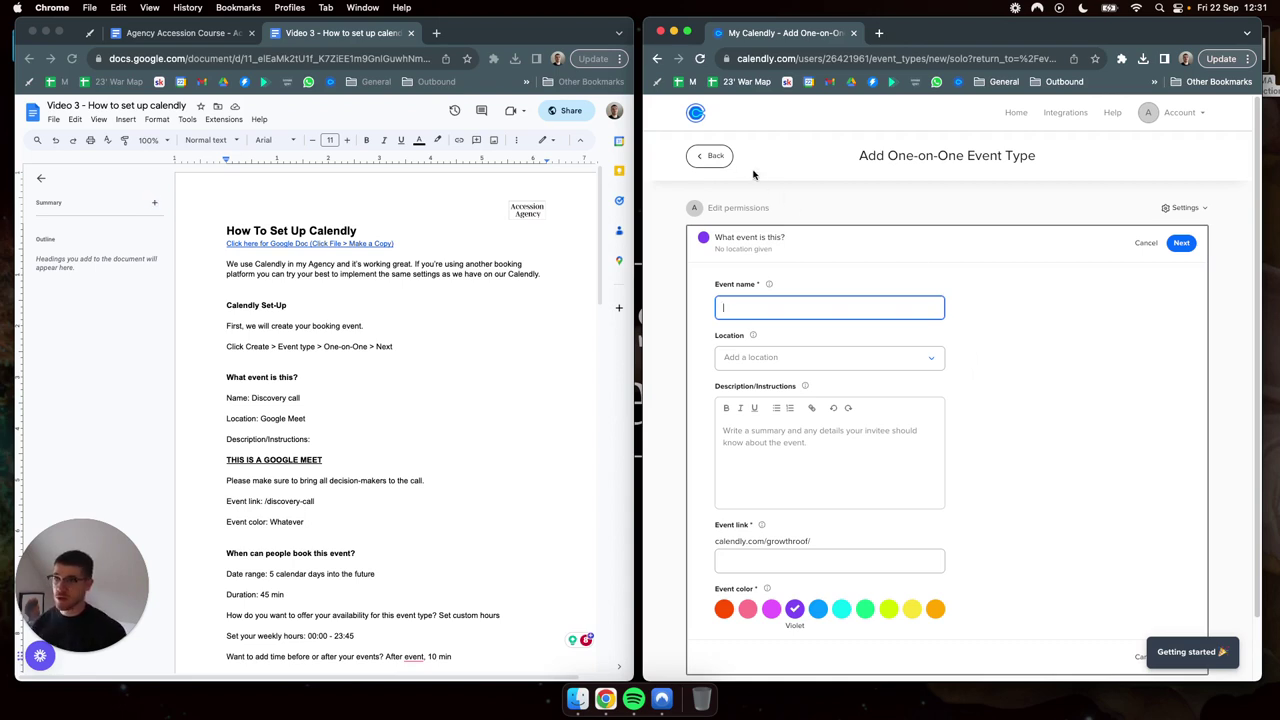
pyautogui.click(716, 158)
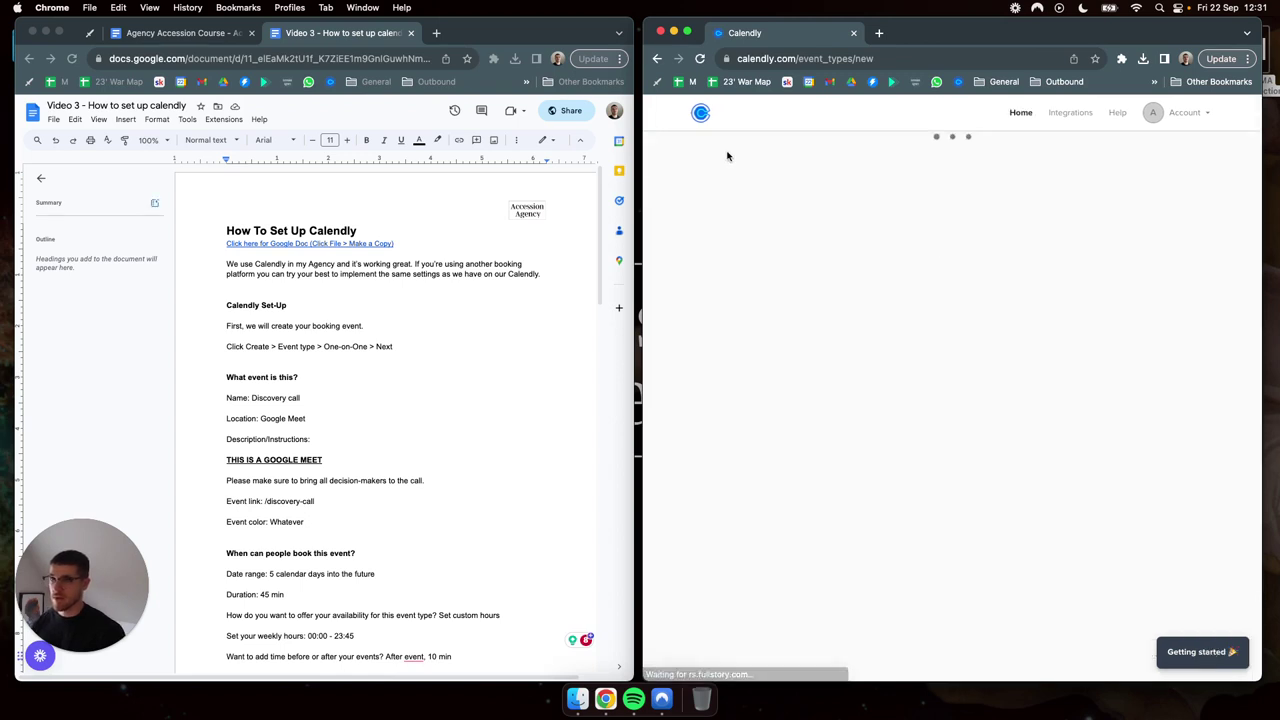
pyautogui.click(718, 156)
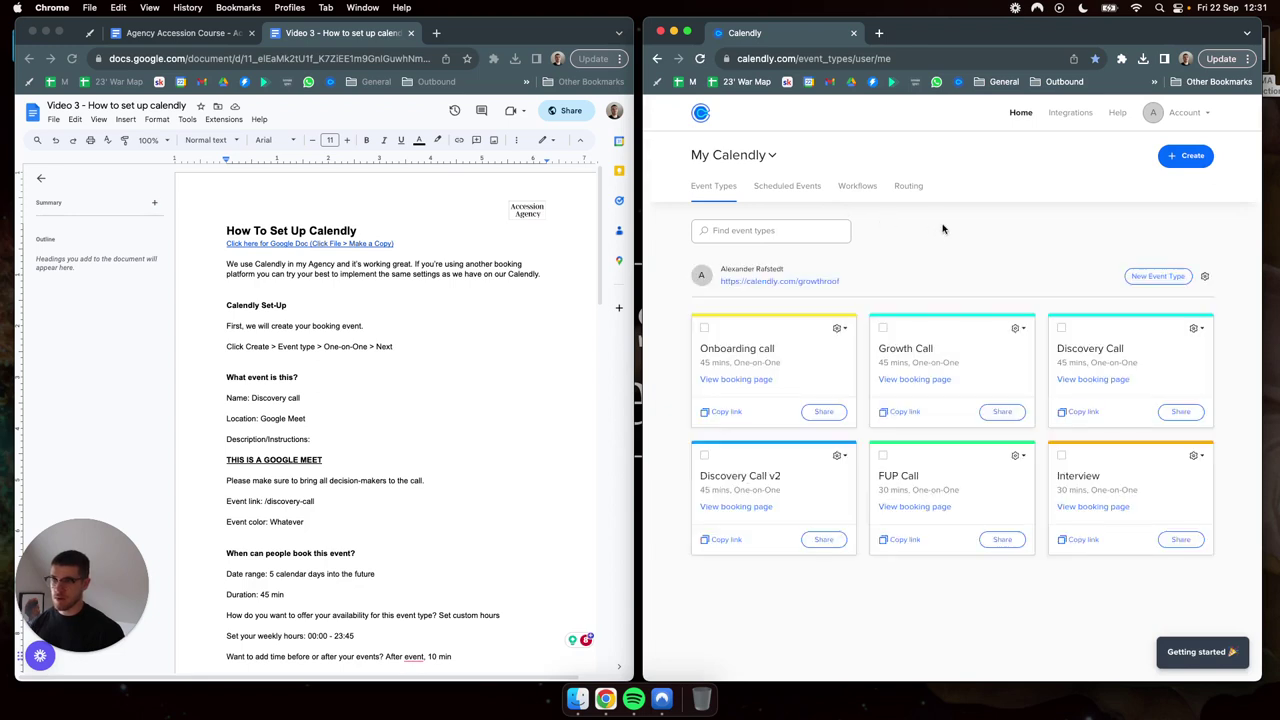
# - Open the existing Discovery Call event type for editing and expand its "What event is this?" section
pyautogui.click(1196, 329)
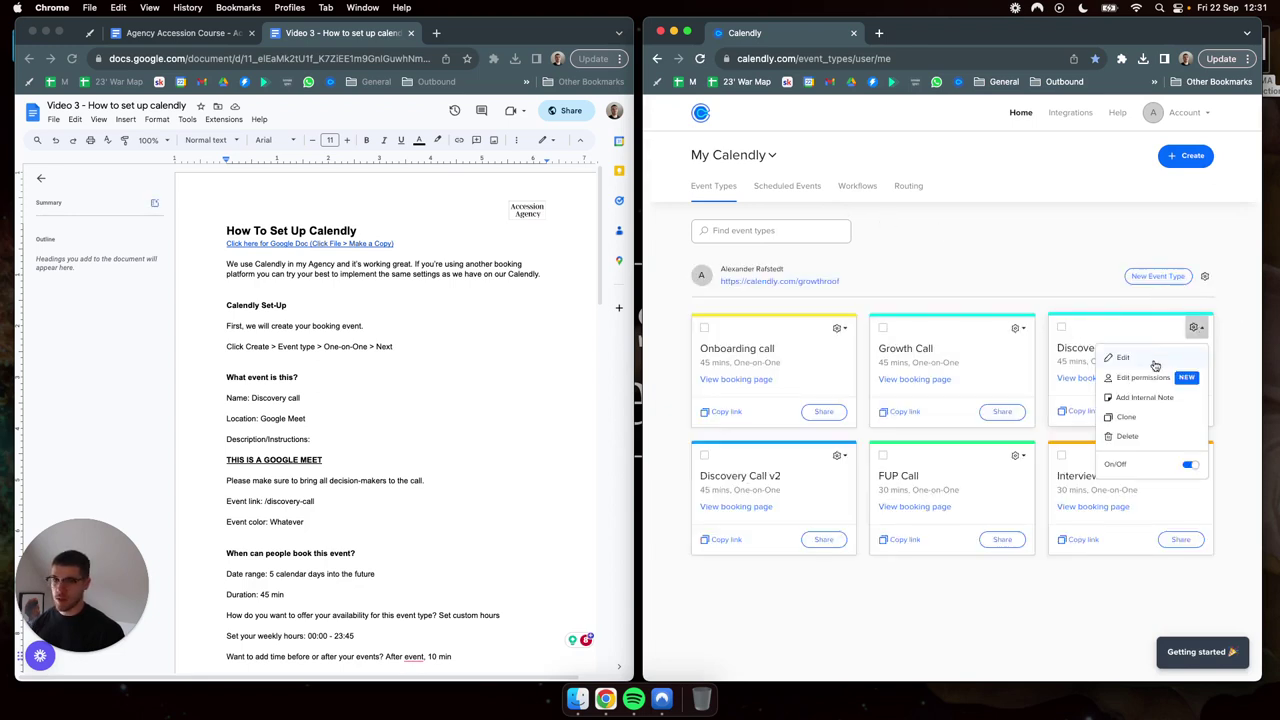
pyautogui.click(1150, 365)
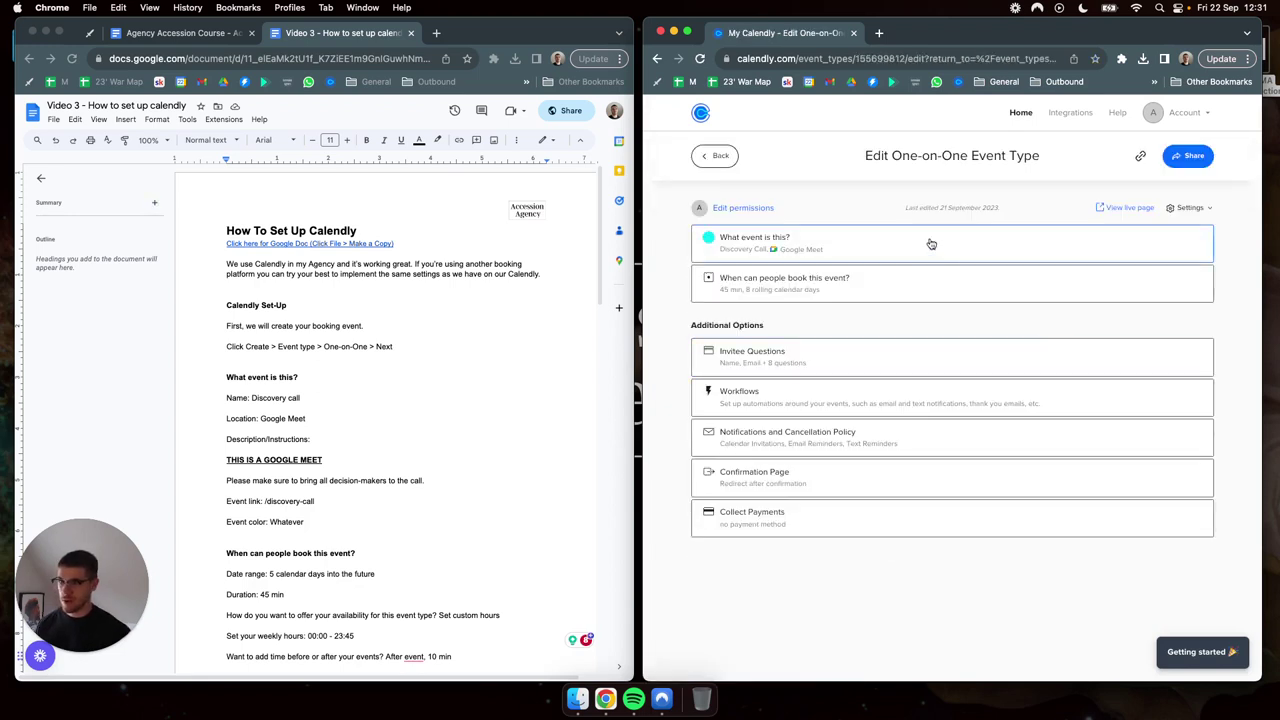
pyautogui.click(932, 244)
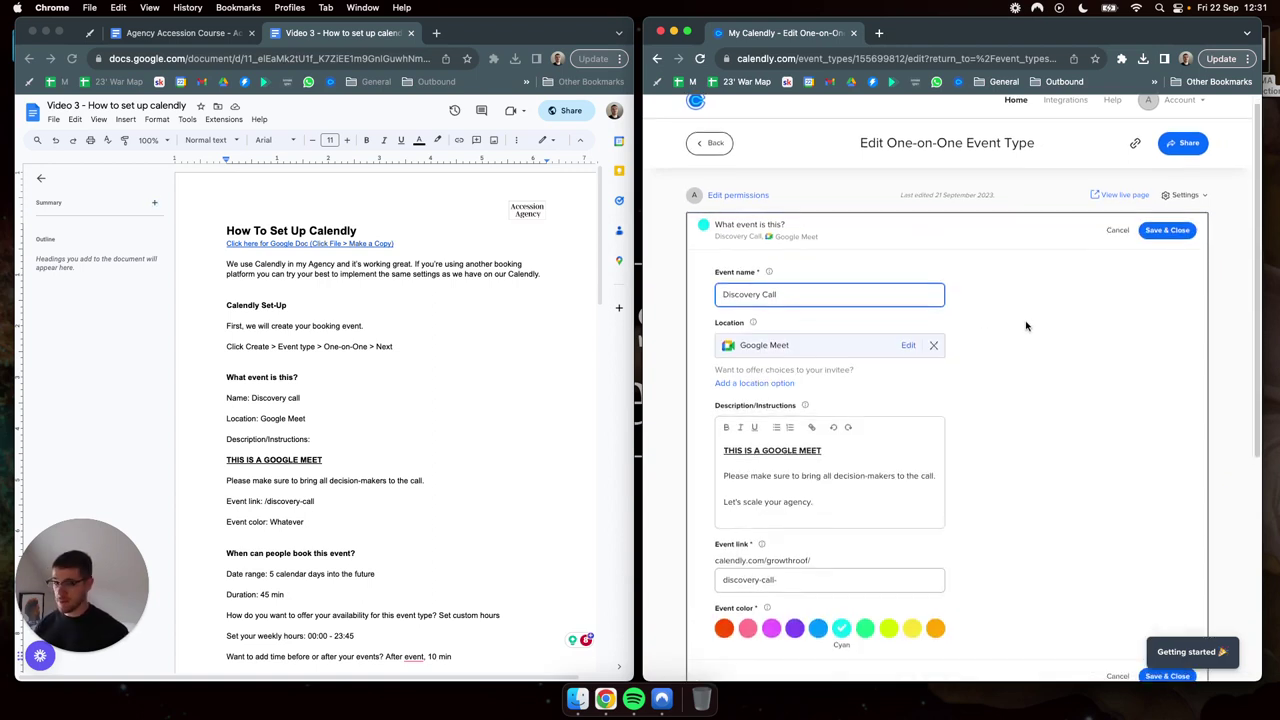
pyautogui.click(1000, 318)
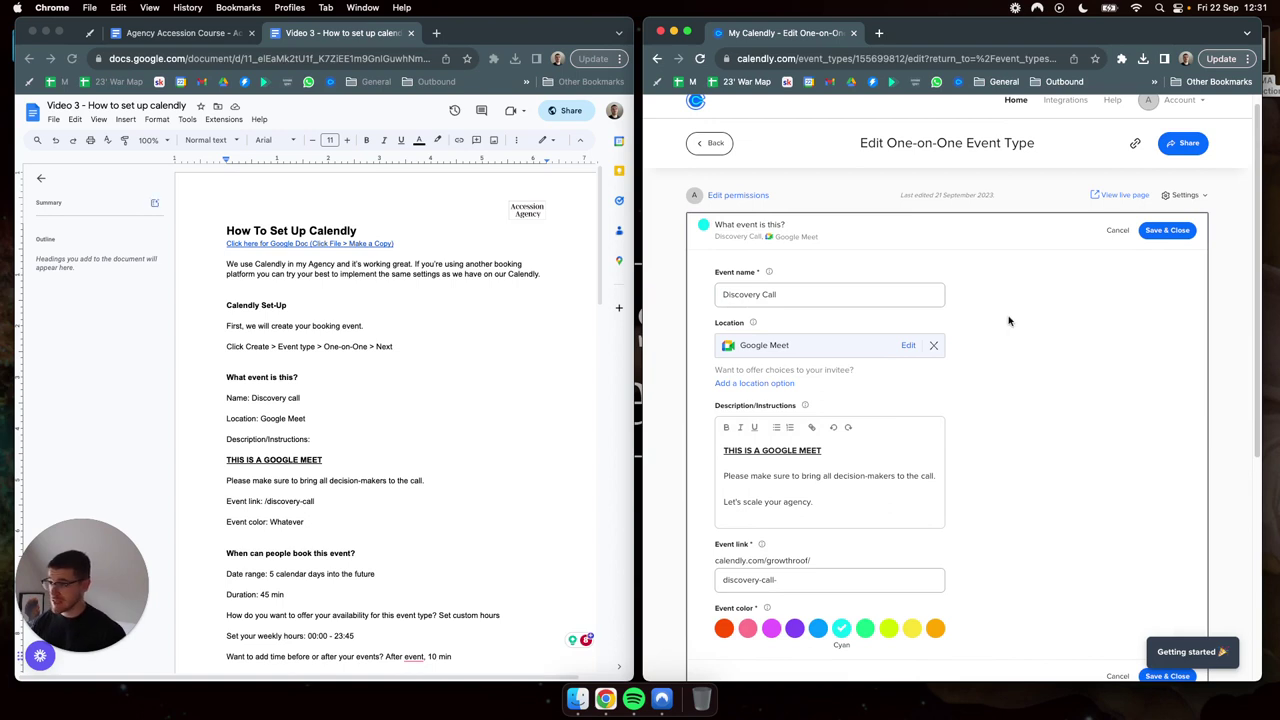
# - Compare the event's name, location, description, link and color settings with the instructions in the setup document
pyautogui.scroll(-1, 1010, 321)
pyautogui.scroll(-1, 380, 390)
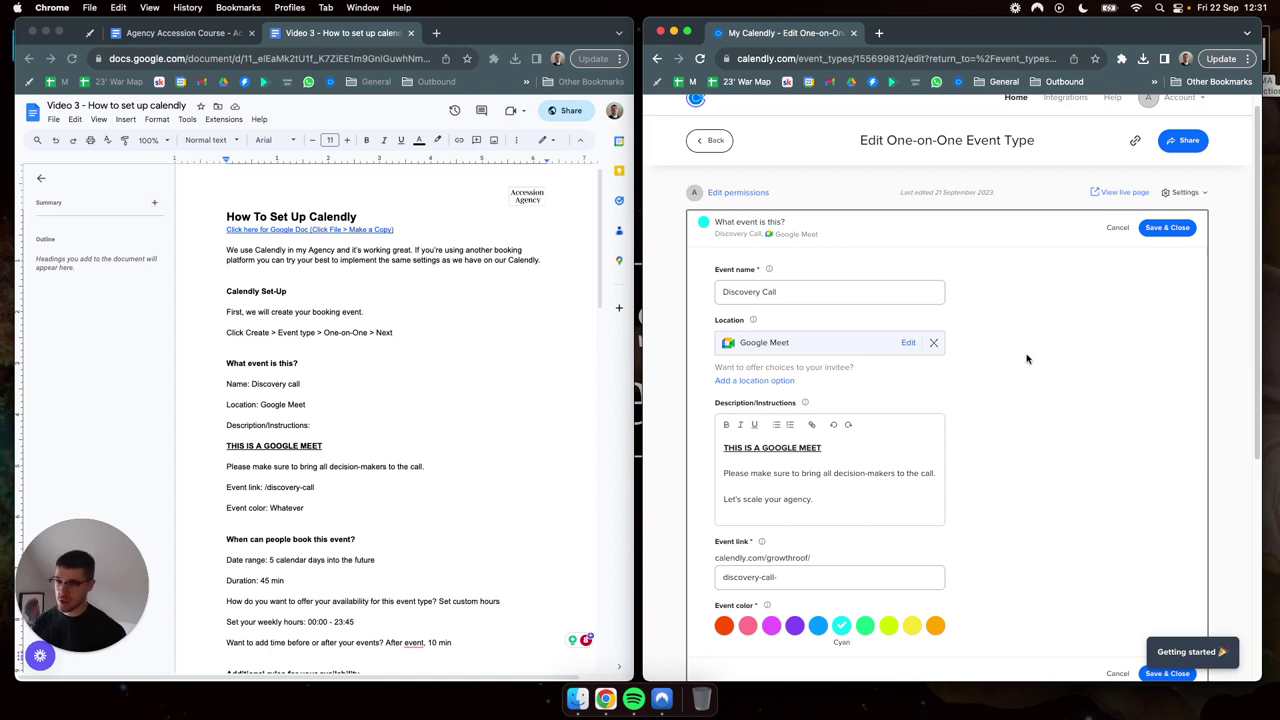
pyautogui.scroll(-1, 999, 361)
pyautogui.scroll(-1, 465, 379)
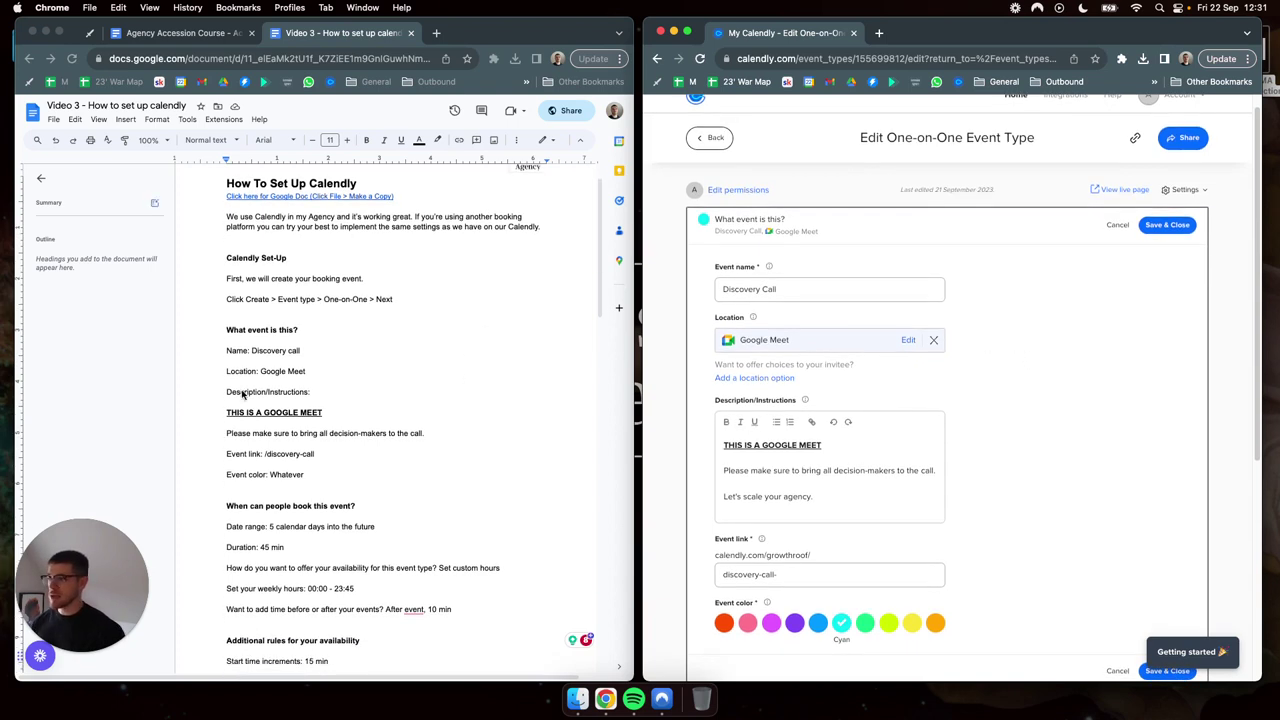
pyautogui.scroll(-1, 1043, 401)
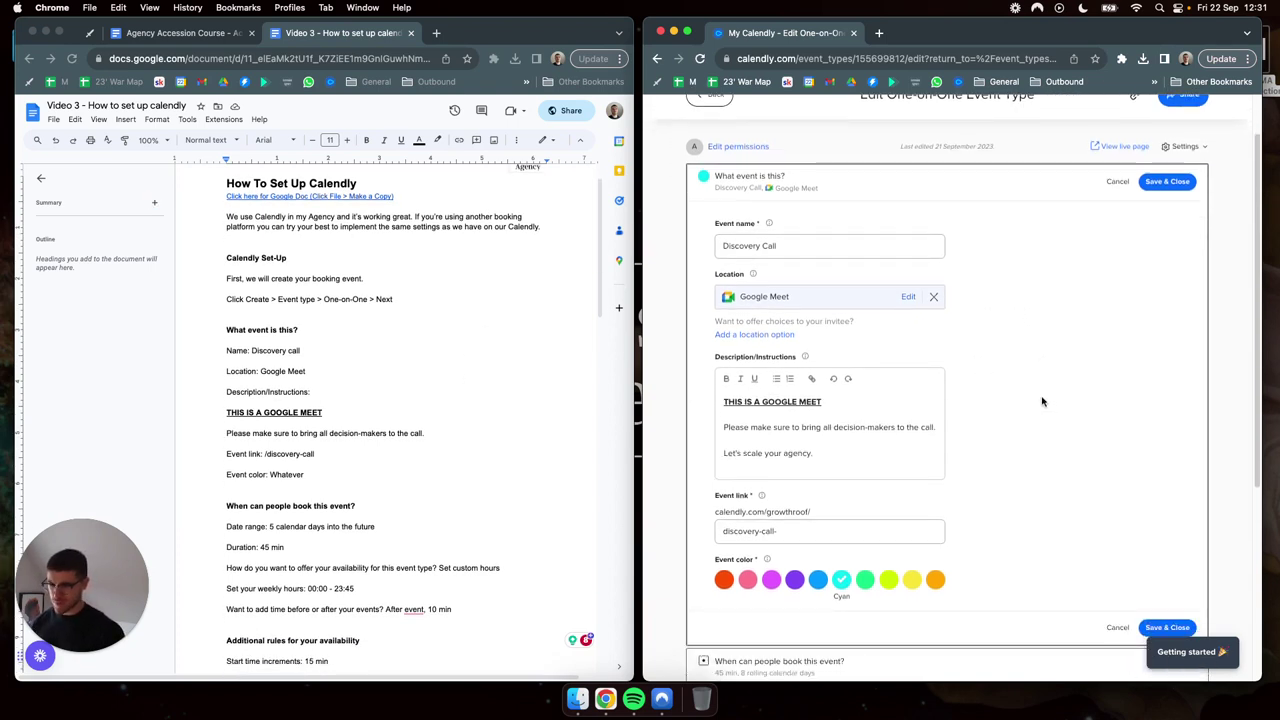
pyautogui.click(808, 403)
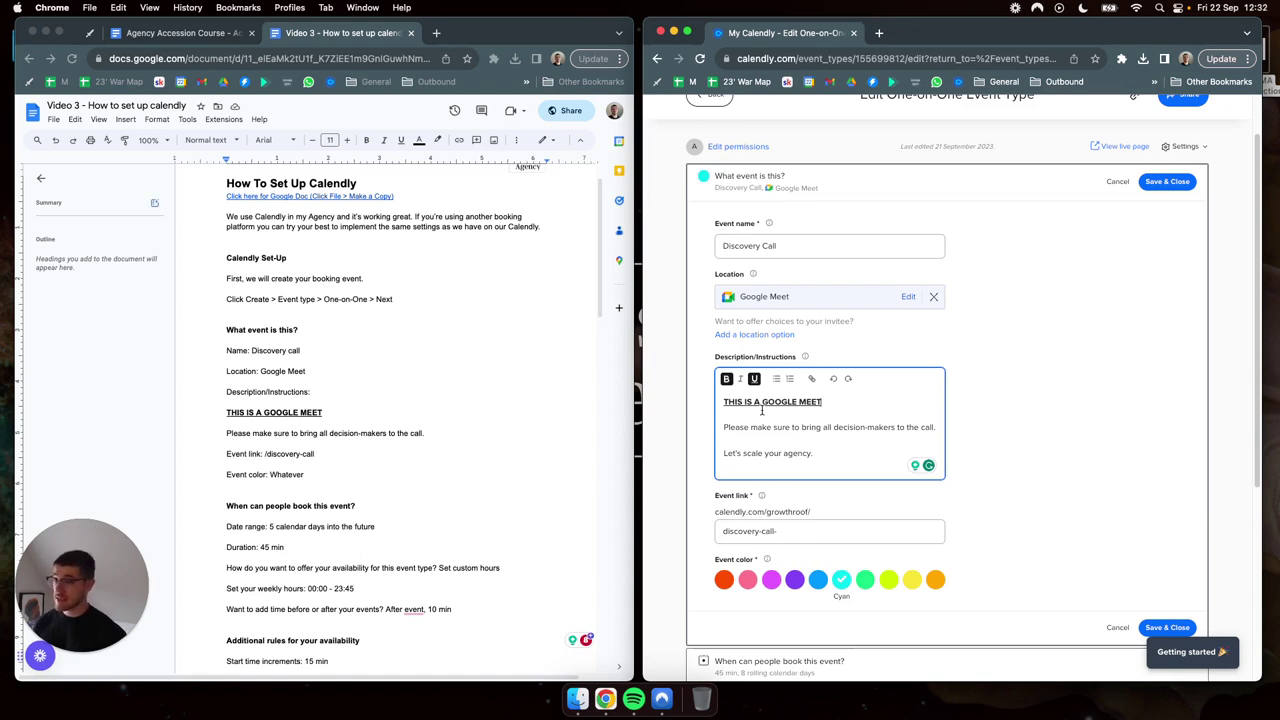
pyautogui.click(735, 438)
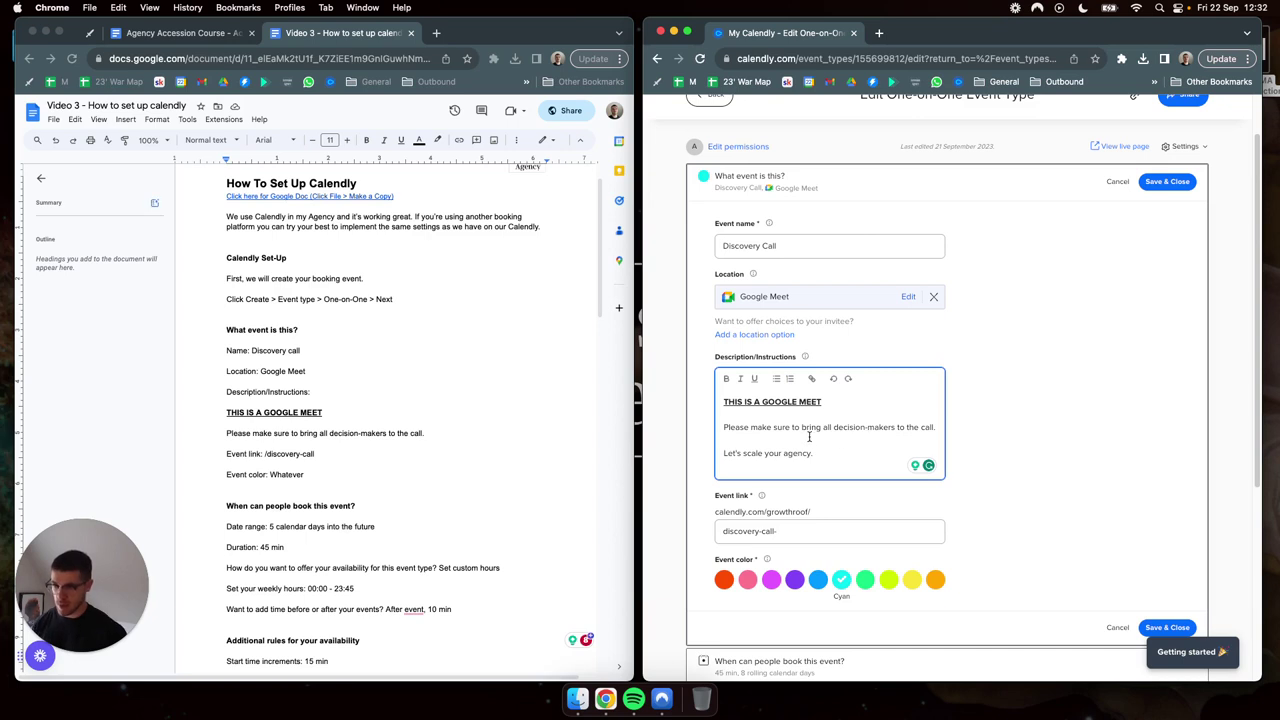
pyautogui.scroll(-1, 800, 430)
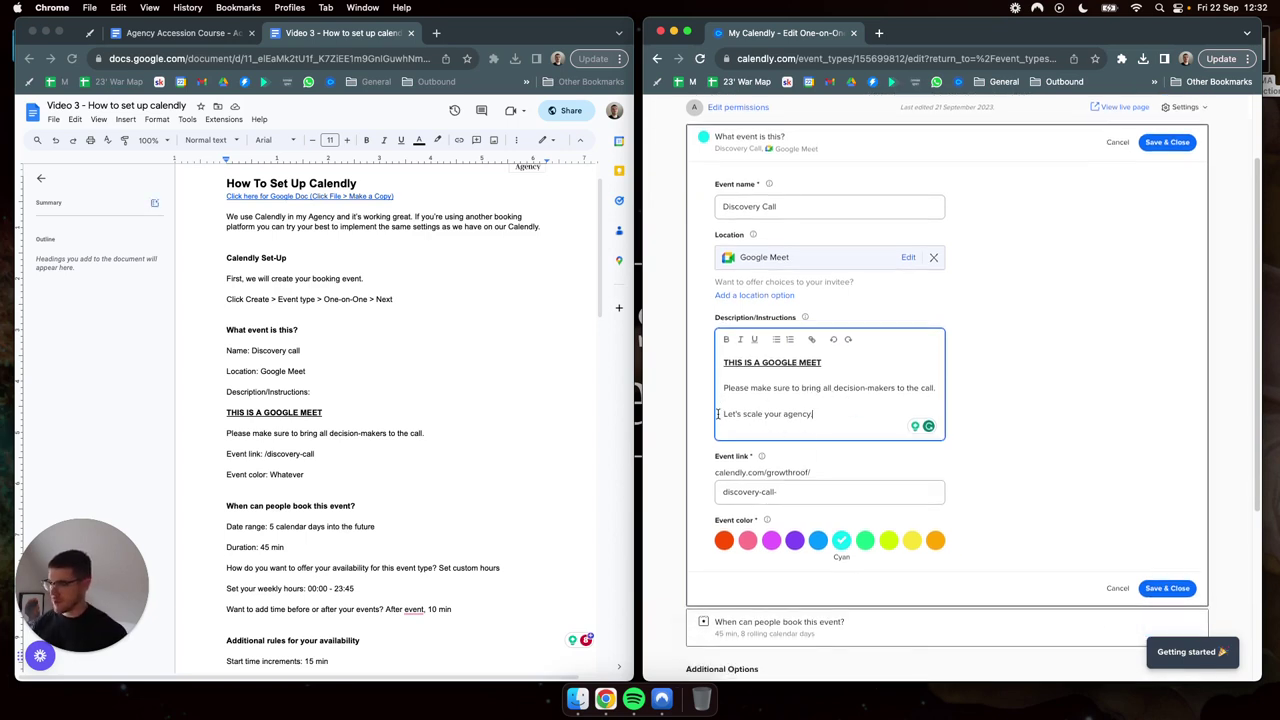
pyautogui.scroll(-1, 392, 358)
pyautogui.scroll(-3, 392, 358)
pyautogui.scroll(-1, 968, 385)
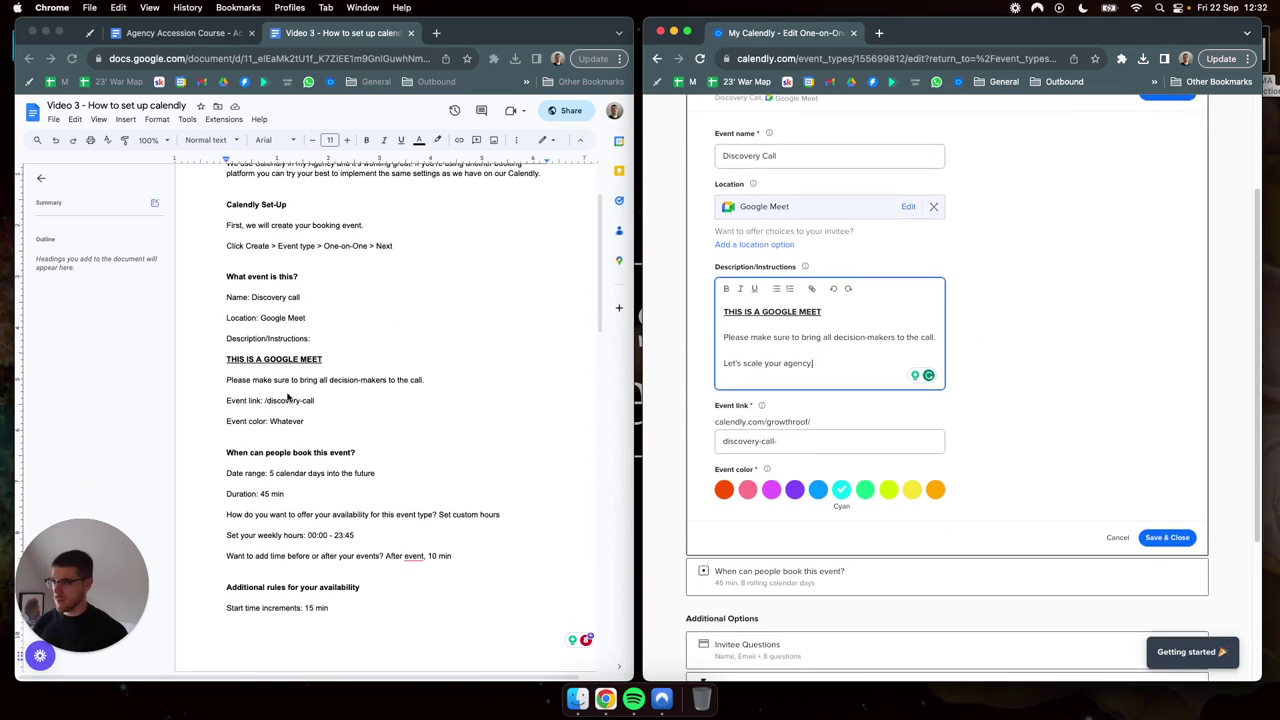
pyautogui.click(805, 441)
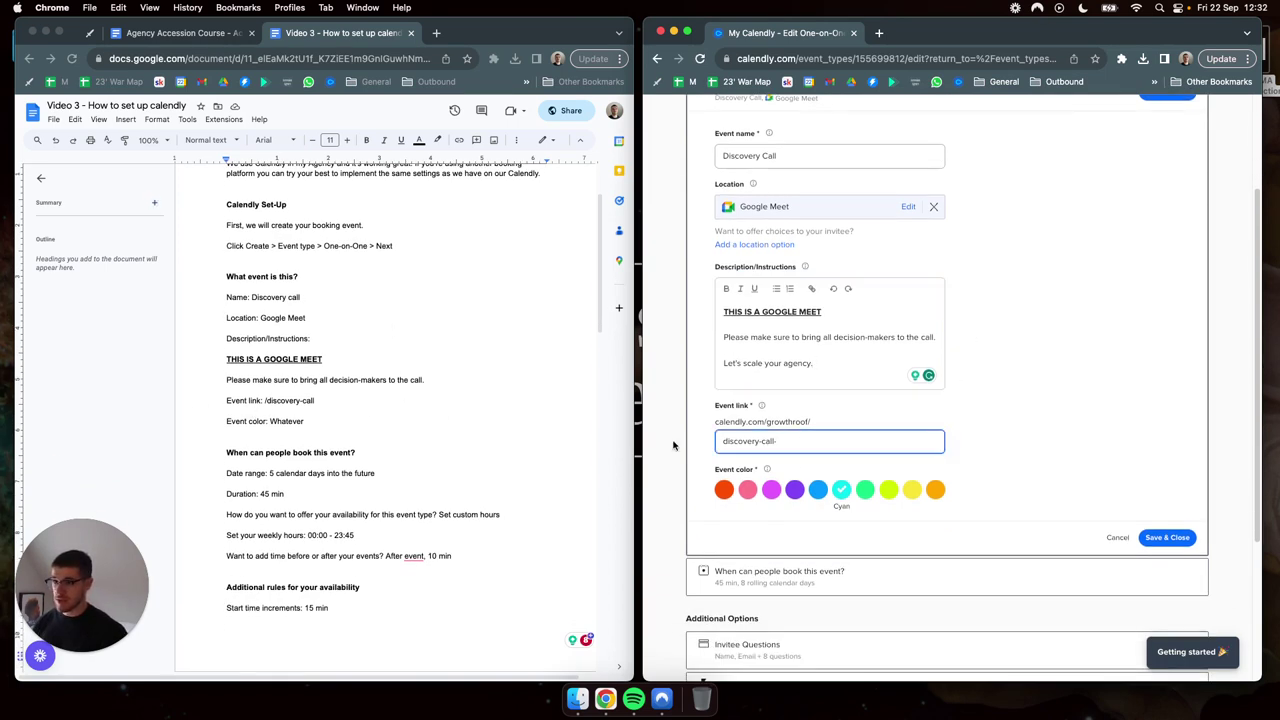
pyautogui.scroll(2, 1017, 417)
pyautogui.scroll(1, 1017, 417)
pyautogui.scroll(-3, 1040, 365)
pyautogui.scroll(-1, 1052, 360)
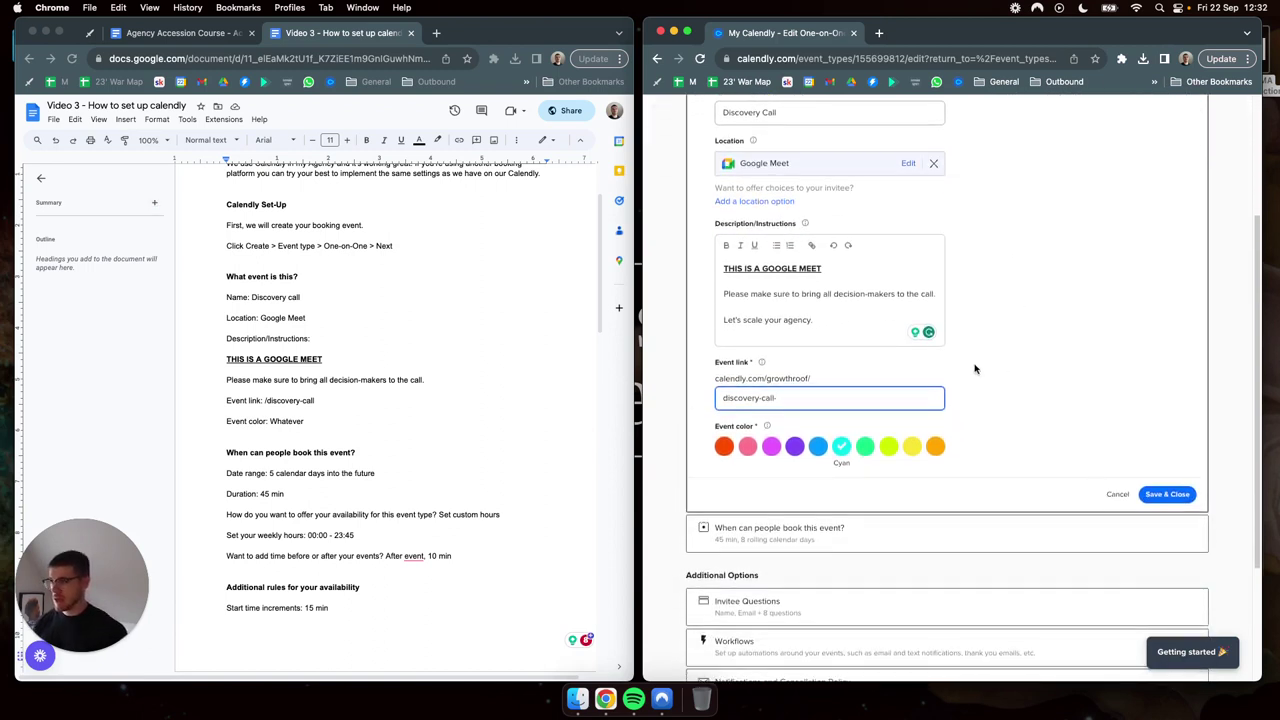
pyautogui.scroll(-2, 975, 461)
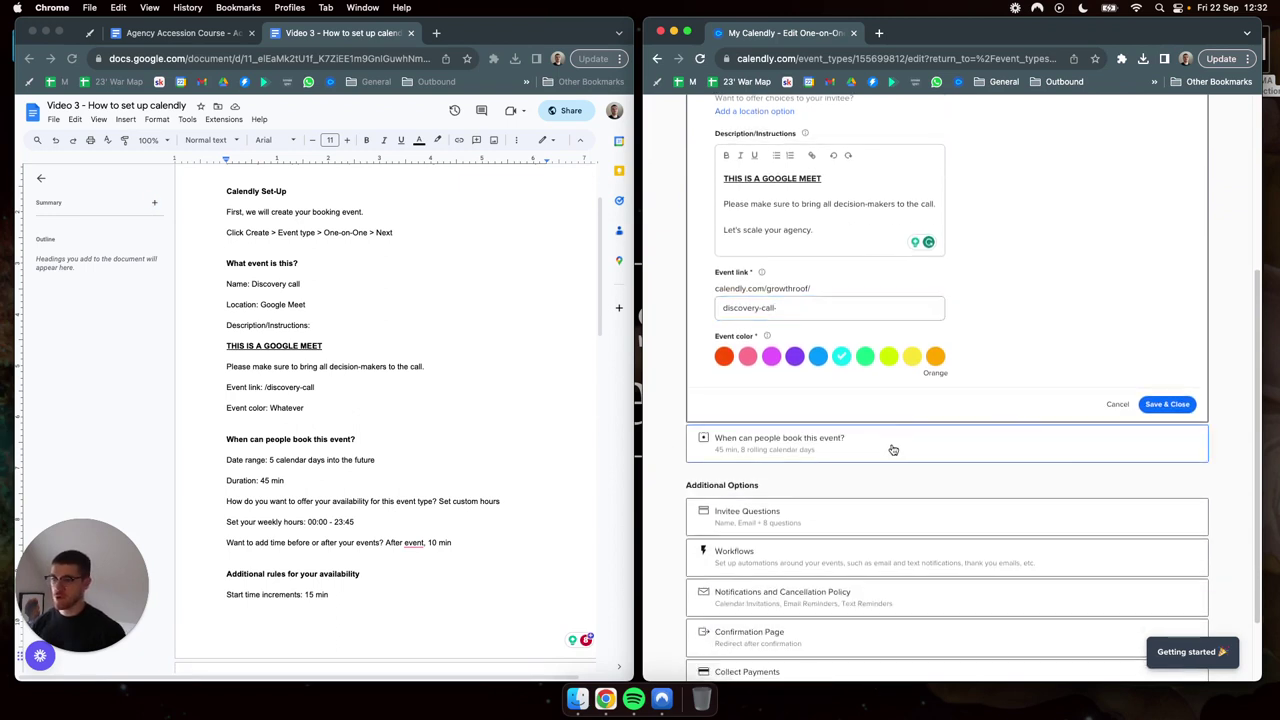
# - Expand the "When can people book this event?" section and compare its date range and duration with the setup document
pyautogui.click(897, 447)
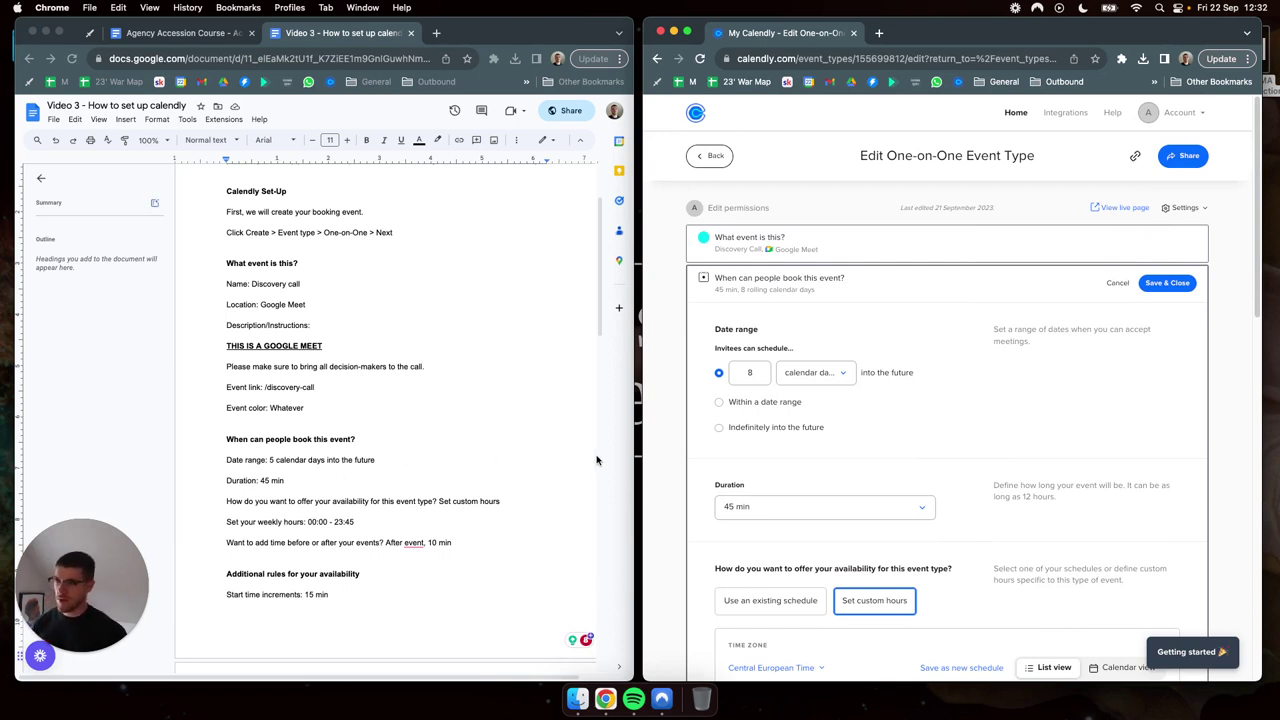
pyautogui.click(300, 475)
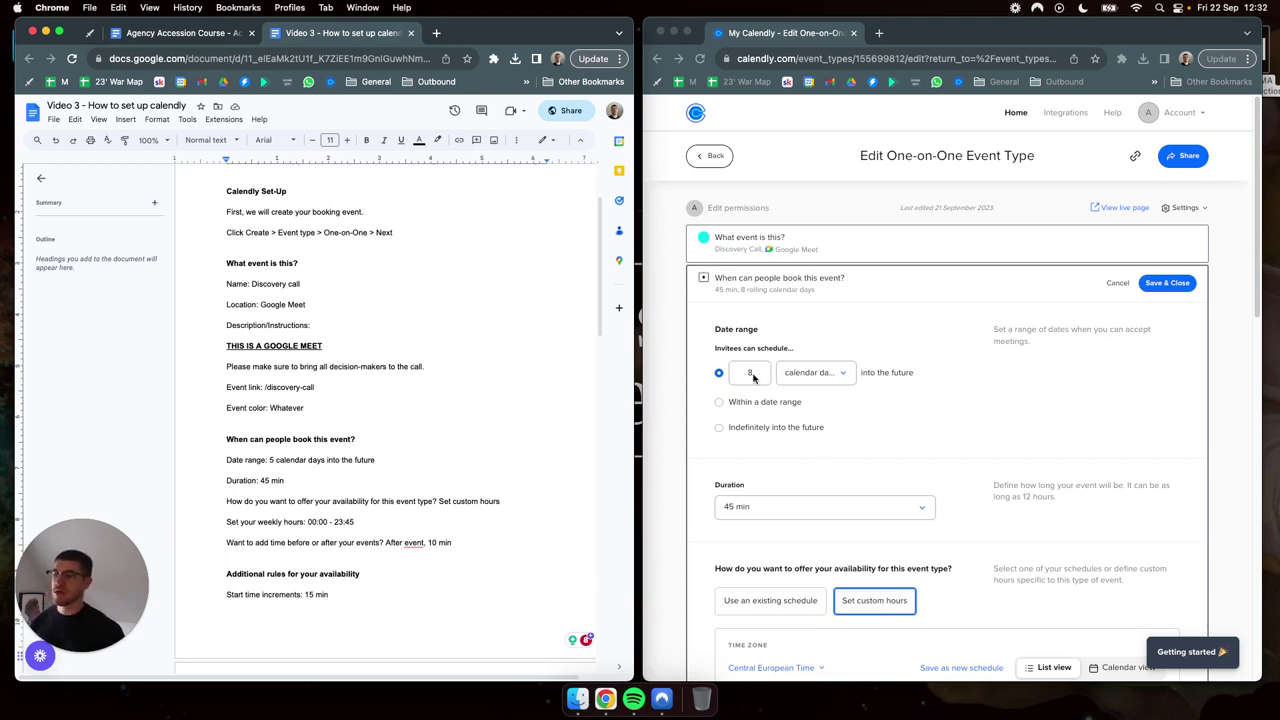
pyautogui.click(841, 418)
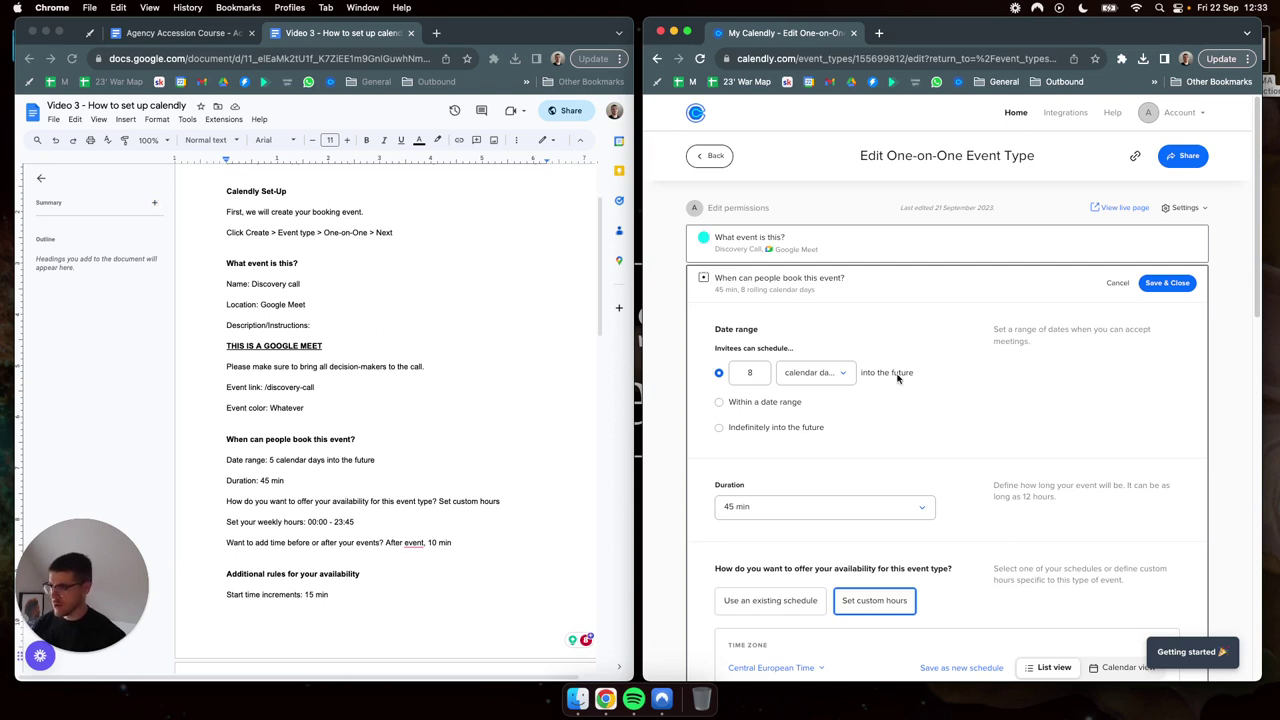
pyautogui.scroll(-3, 923, 403)
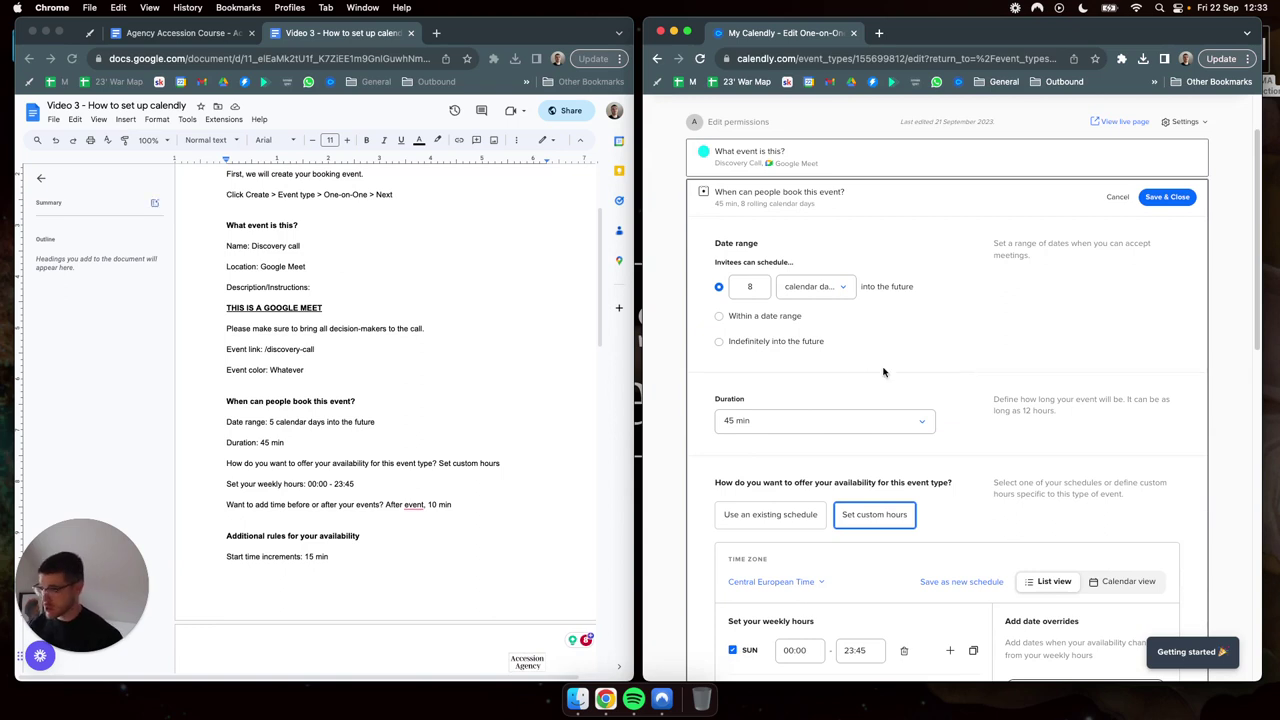
pyautogui.scroll(-3, 395, 413)
pyautogui.scroll(-1, 395, 413)
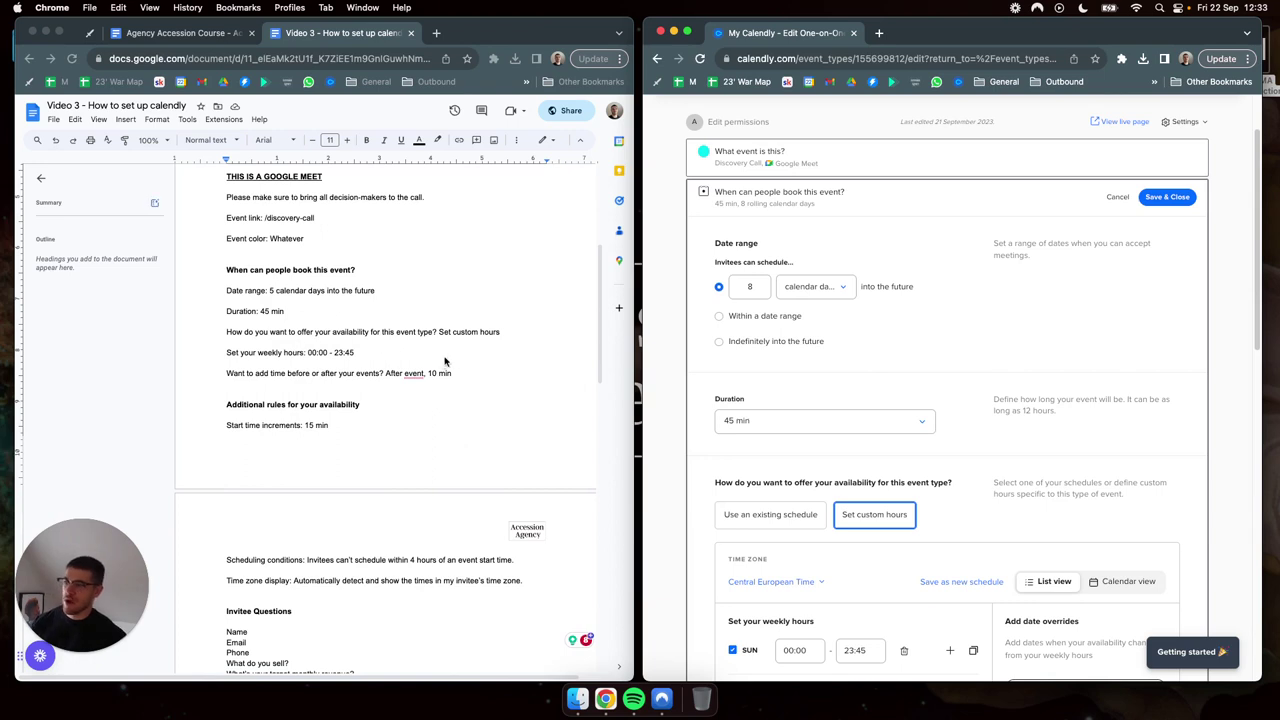
# - Check the event's custom availability and weekly hours for each day against the setup document
pyautogui.scroll(-3, 1027, 380)
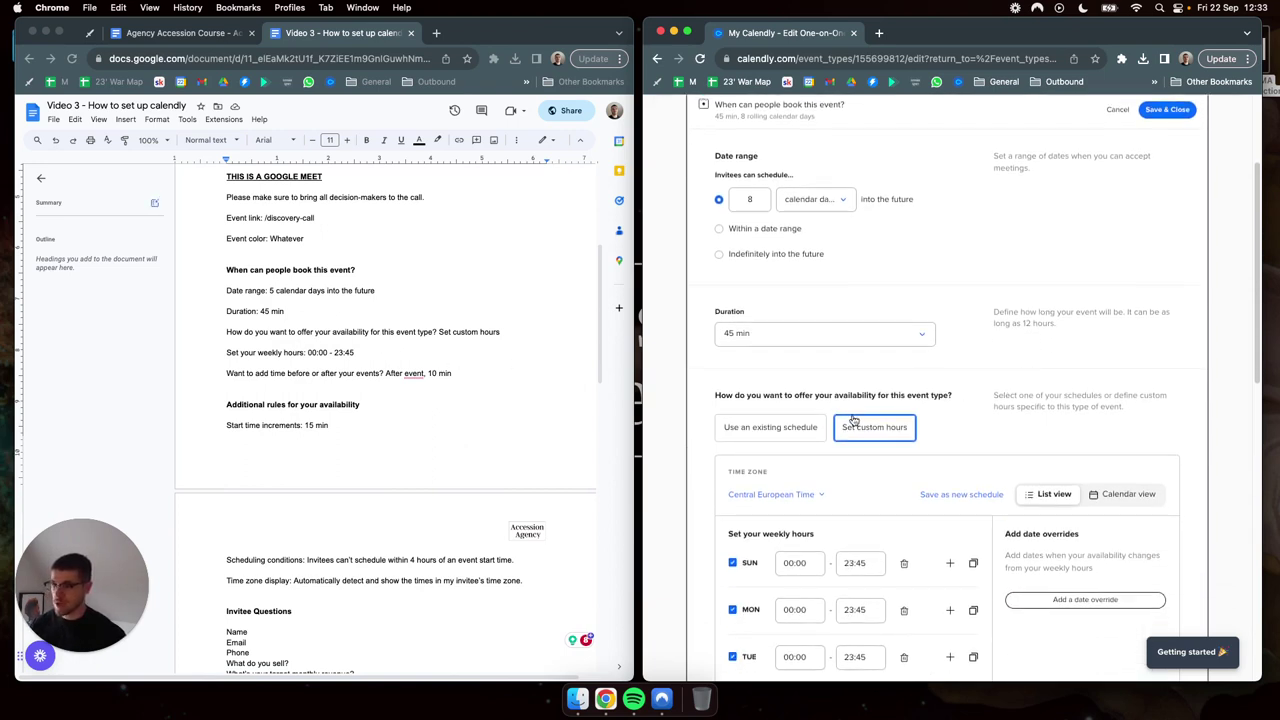
pyautogui.scroll(-1, 995, 380)
pyautogui.scroll(-3, 985, 372)
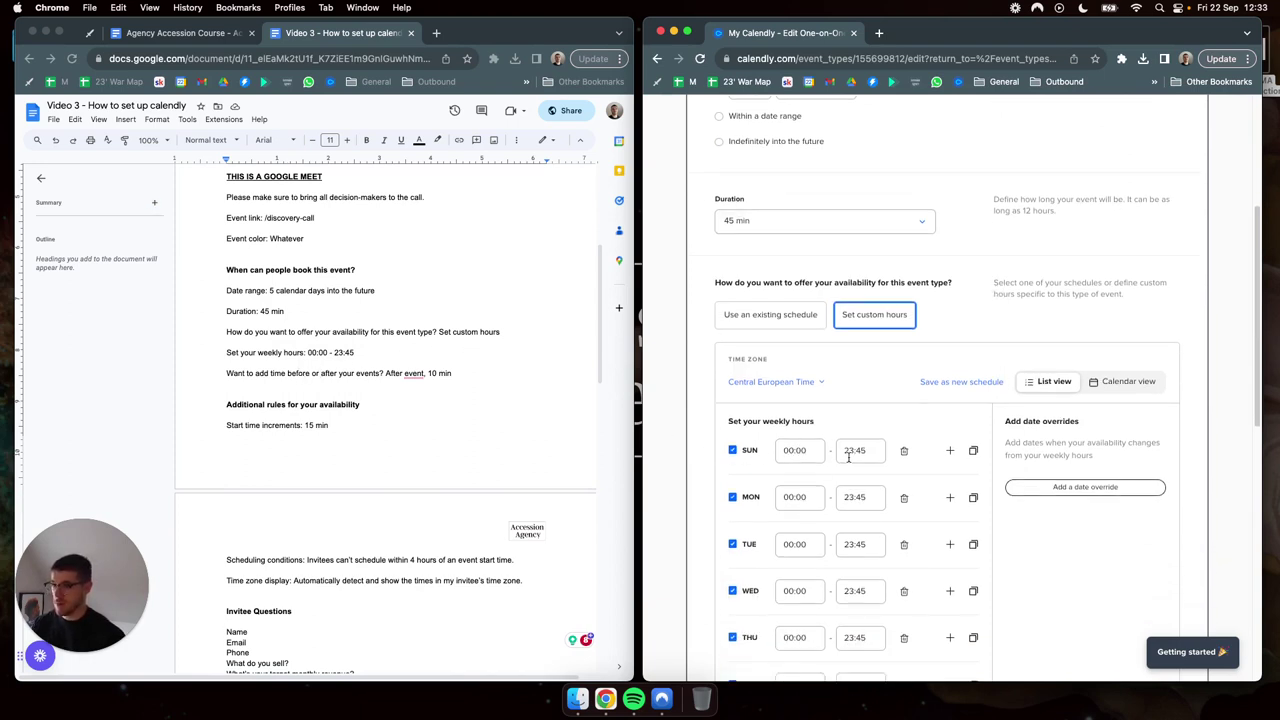
pyautogui.scroll(-3, 866, 424)
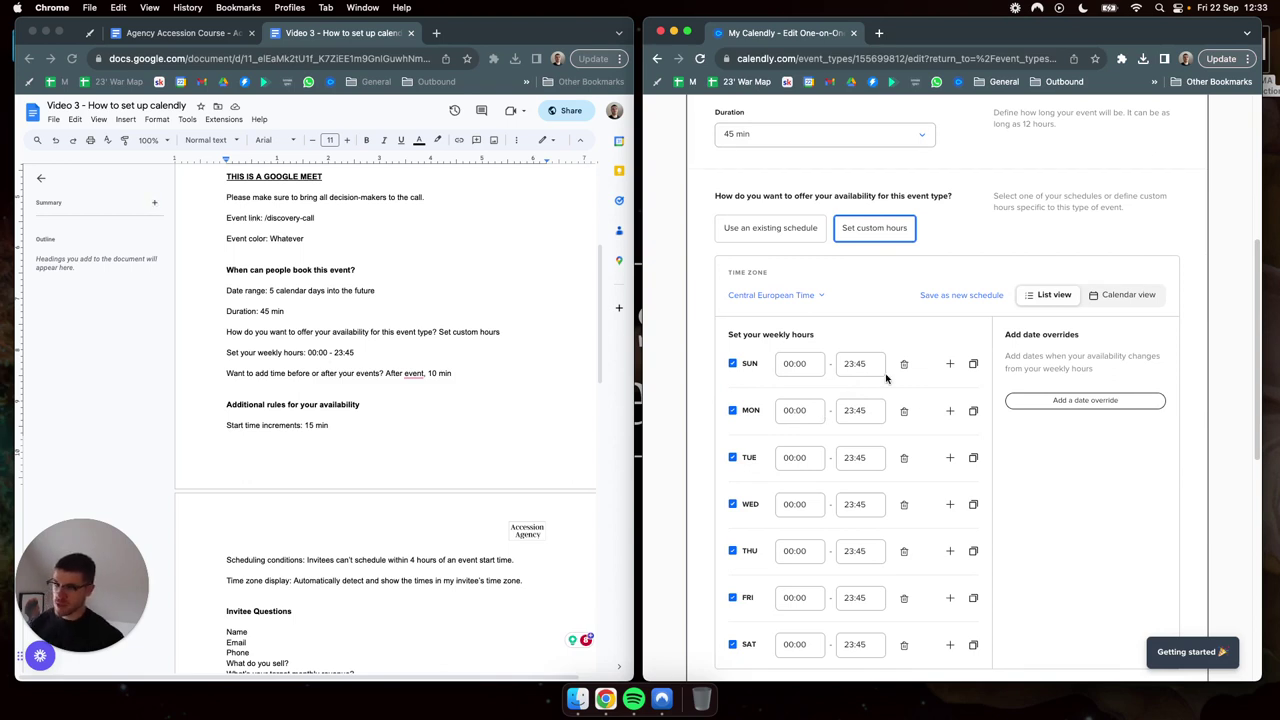
pyautogui.scroll(-1, 893, 337)
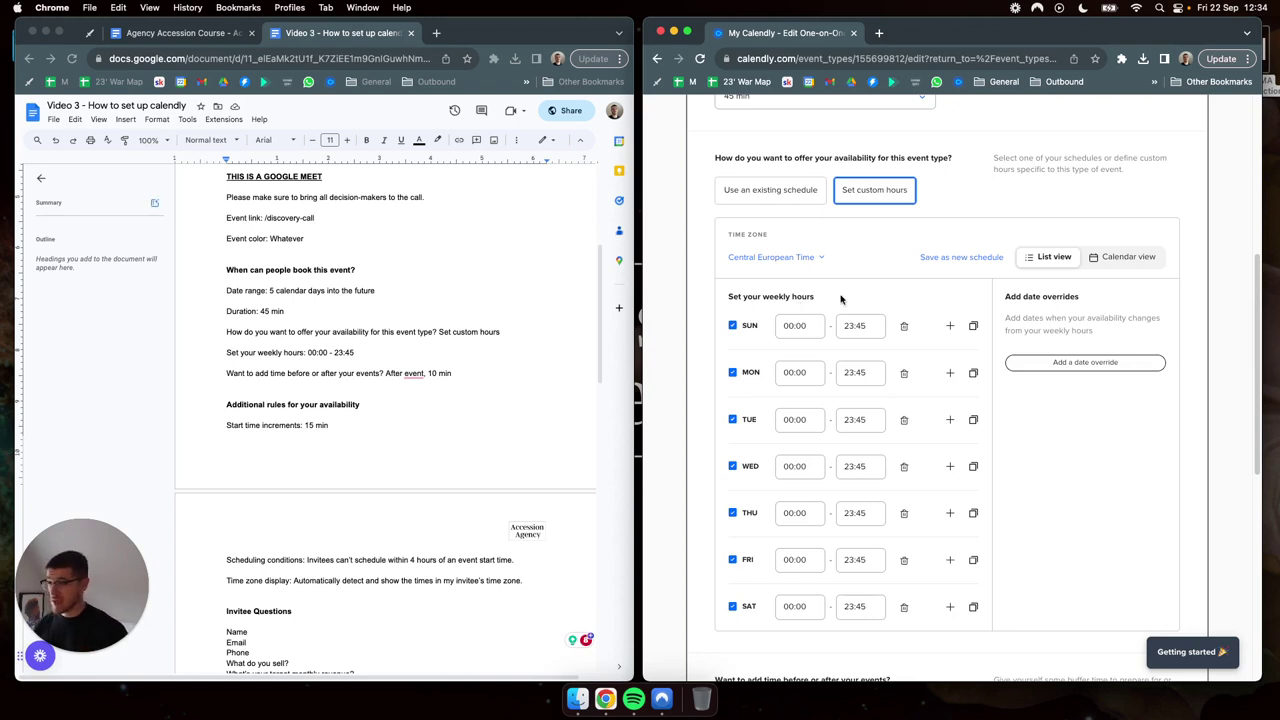
# - Review the buffer time before and after events and compare it with the setup document
pyautogui.scroll(-5, 852, 286)
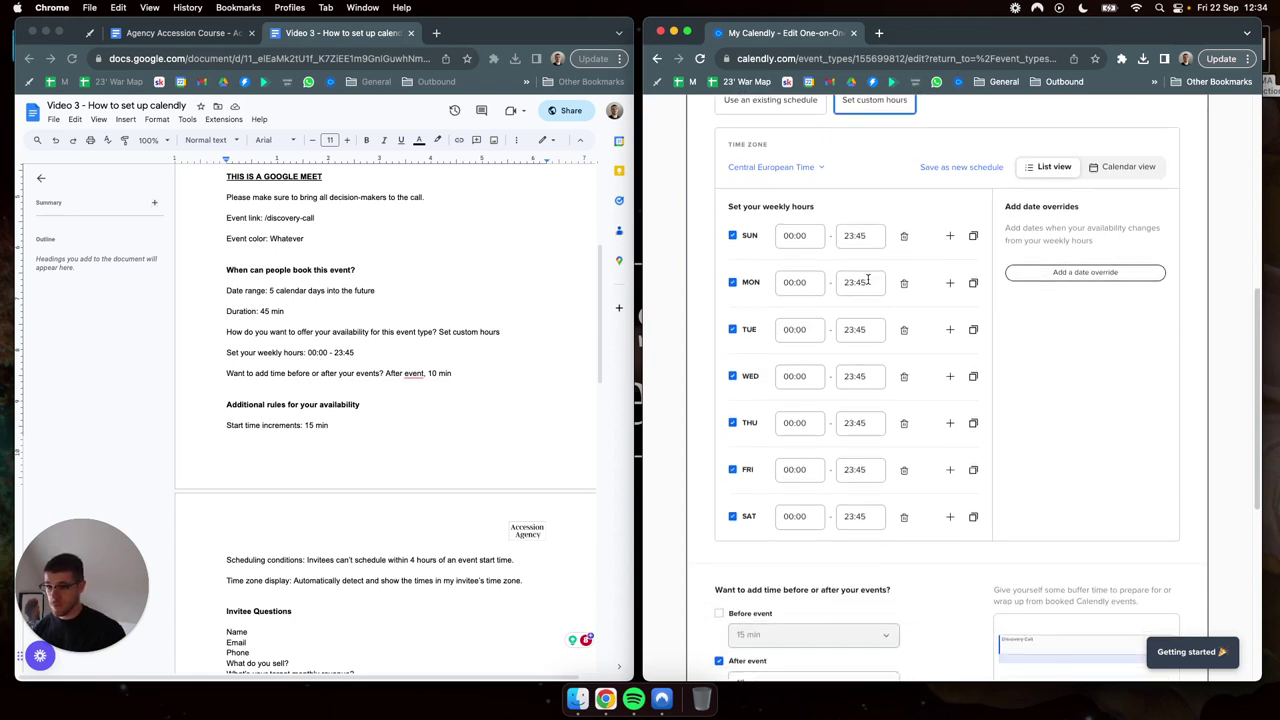
pyautogui.scroll(-3, 869, 280)
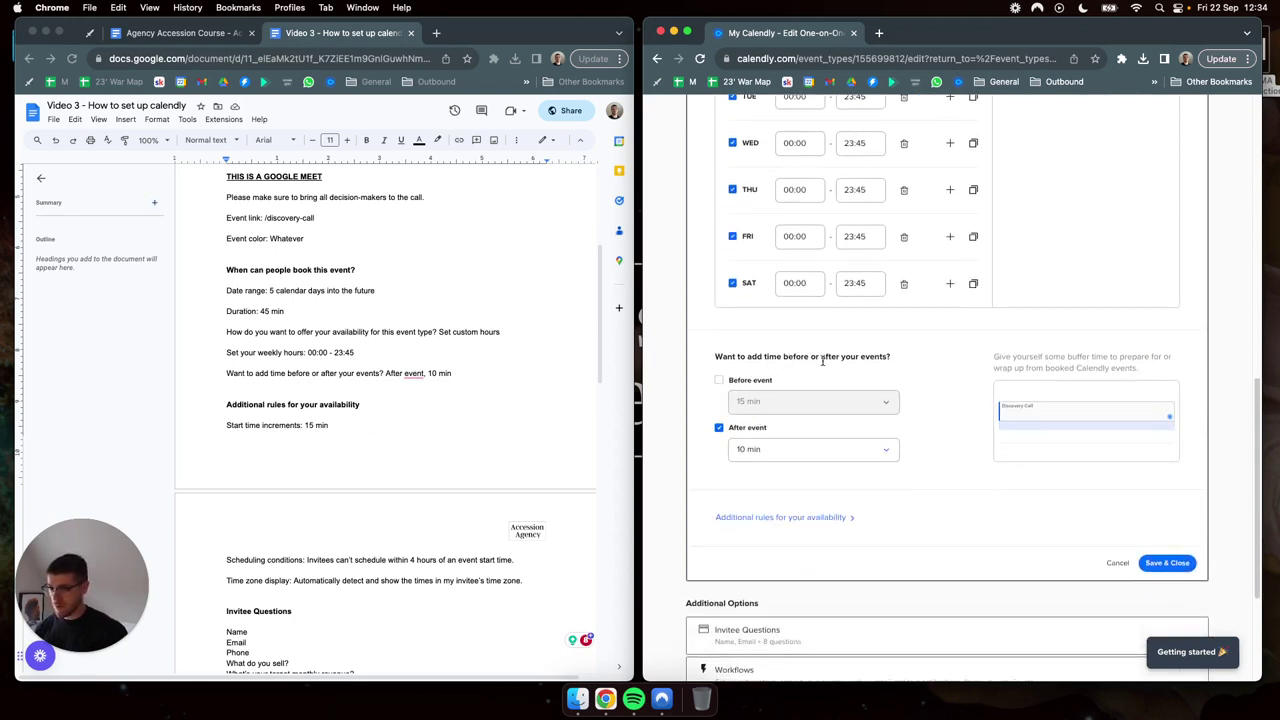
pyautogui.scroll(-2, 949, 412)
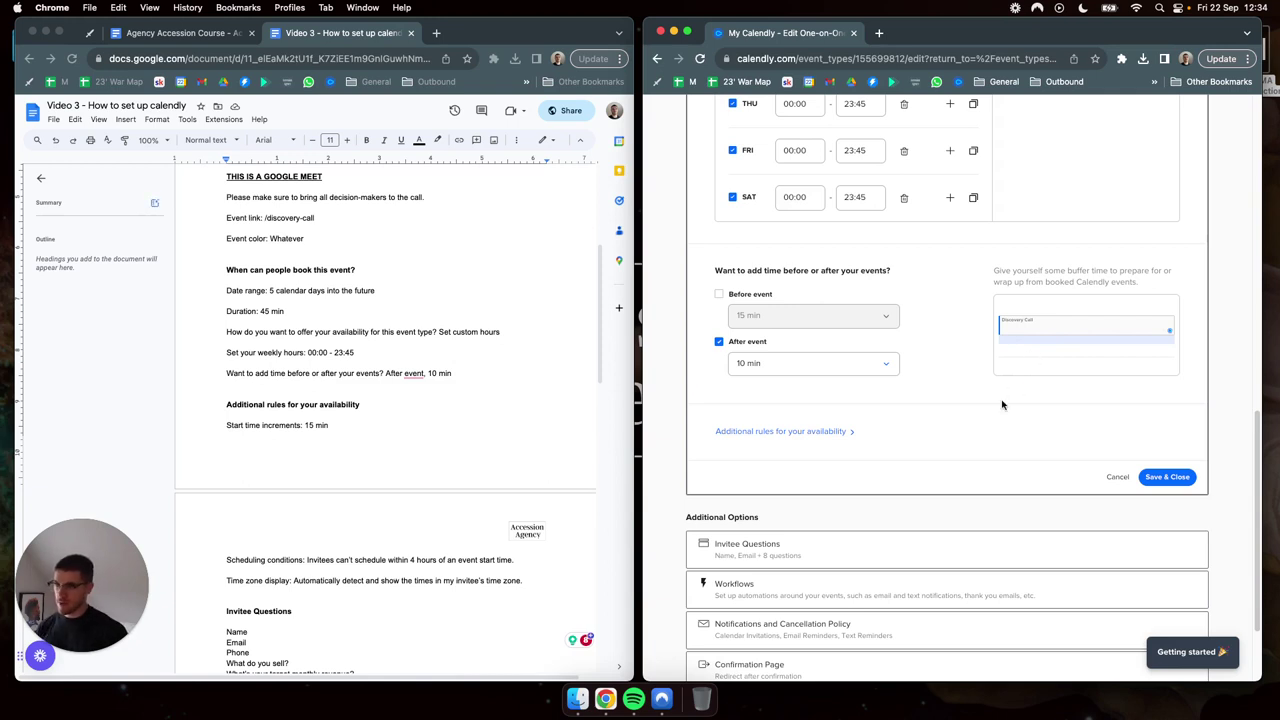
pyautogui.scroll(-1, 977, 381)
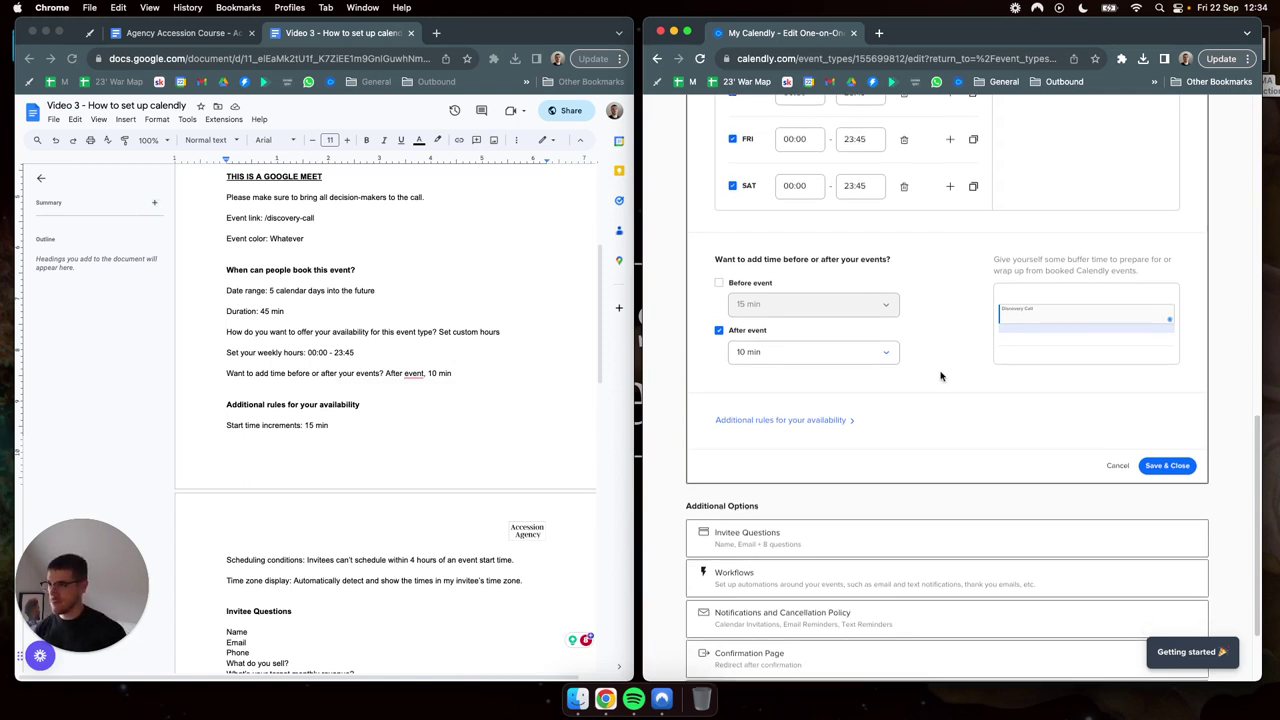
pyautogui.scroll(-1, 541, 352)
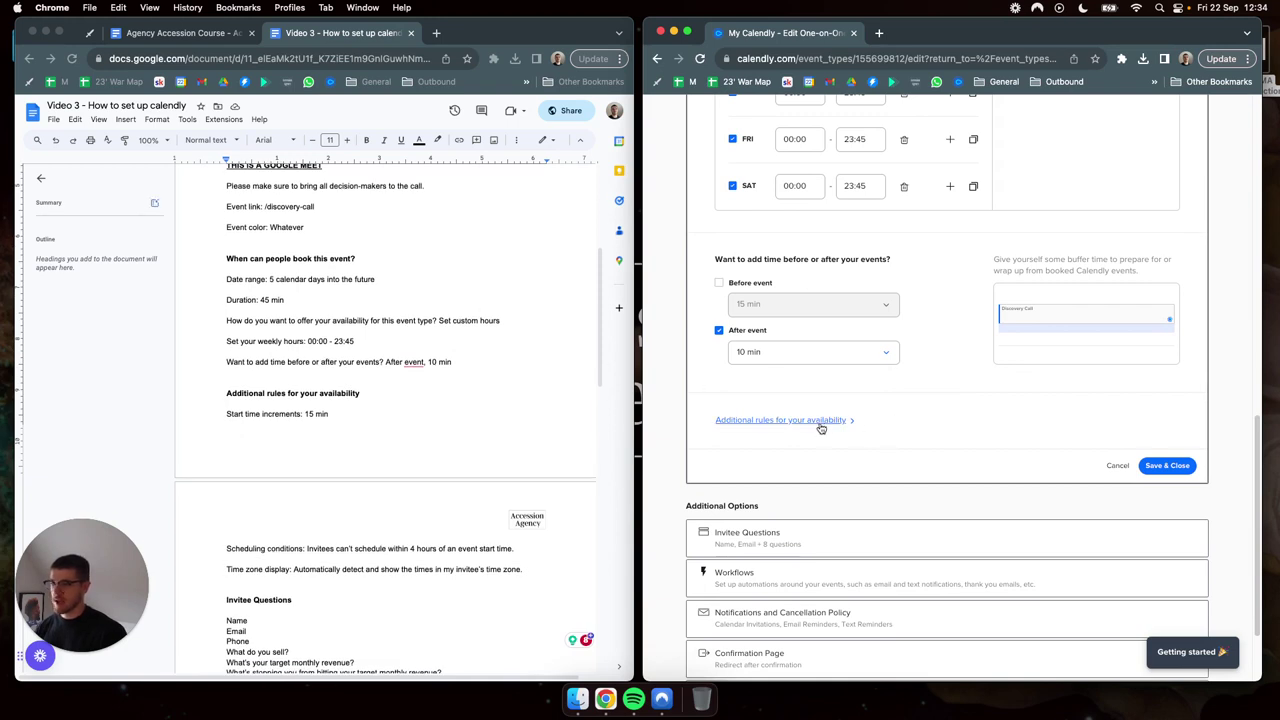
# - Expand the additional rules for availability and compare the start time increments with the setup document
pyautogui.click(820, 424)
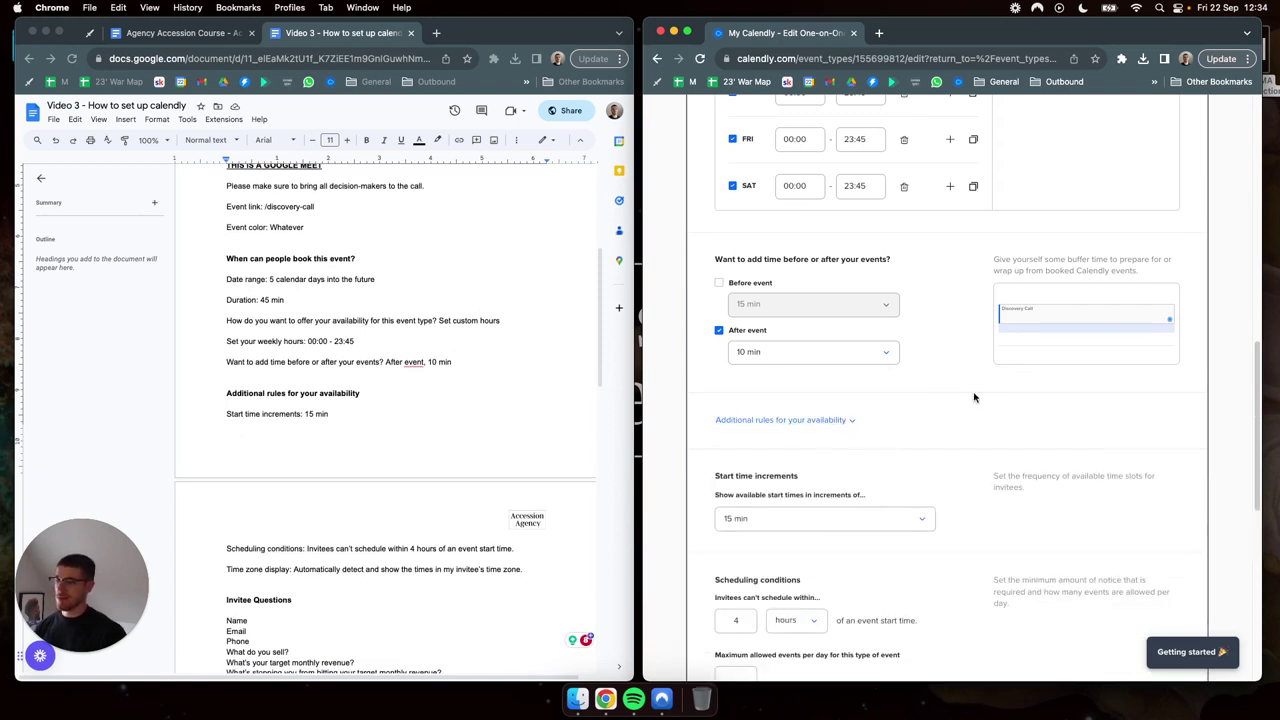
pyautogui.scroll(-5, 975, 397)
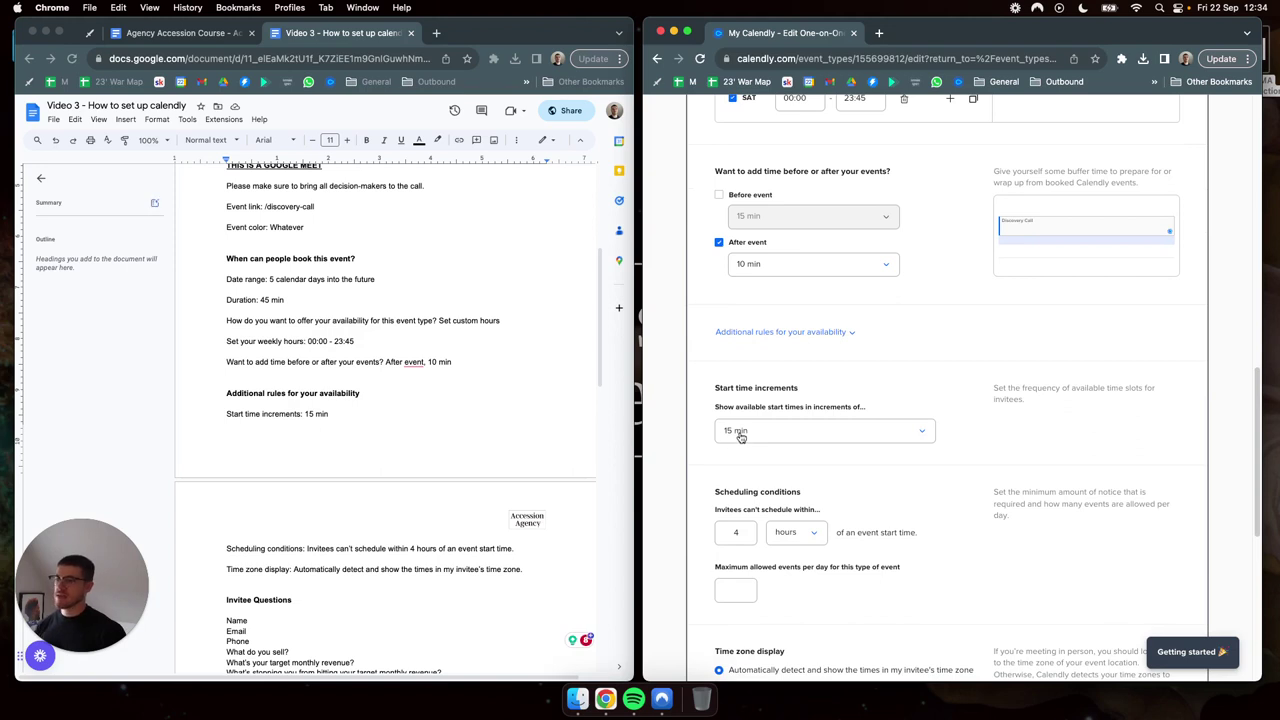
pyautogui.scroll(-2, 942, 380)
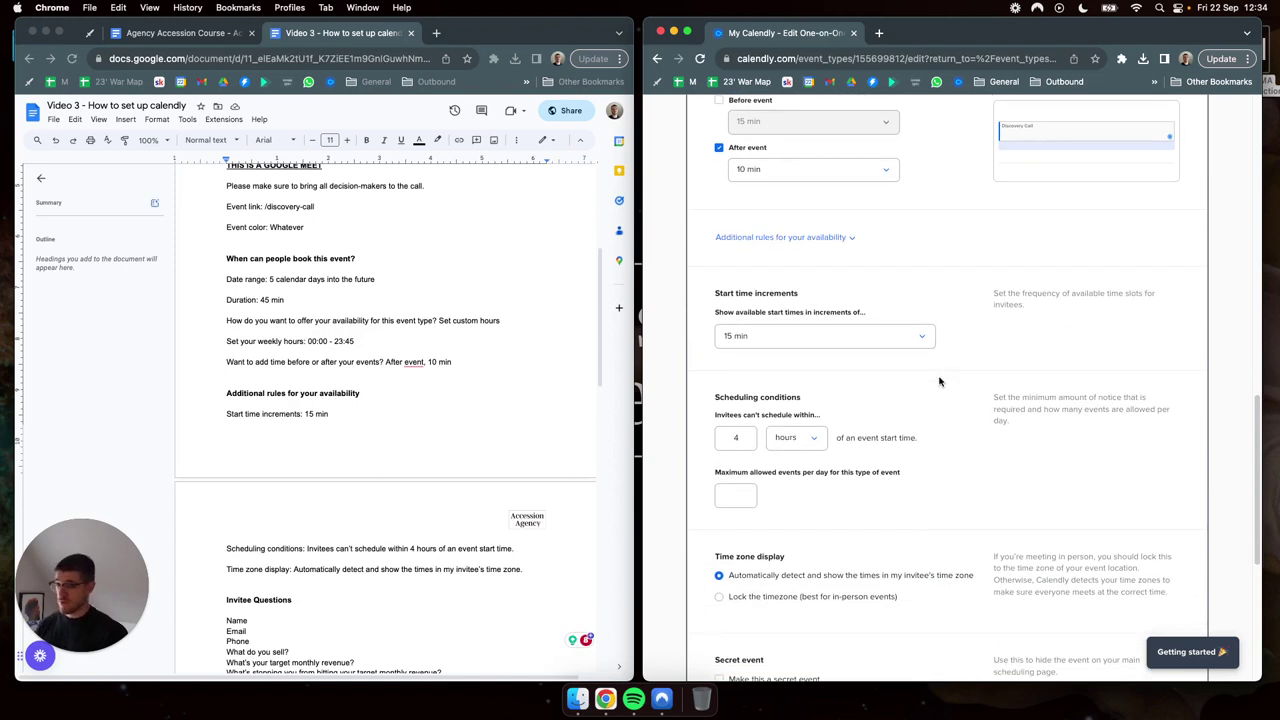
pyautogui.scroll(2, 940, 370)
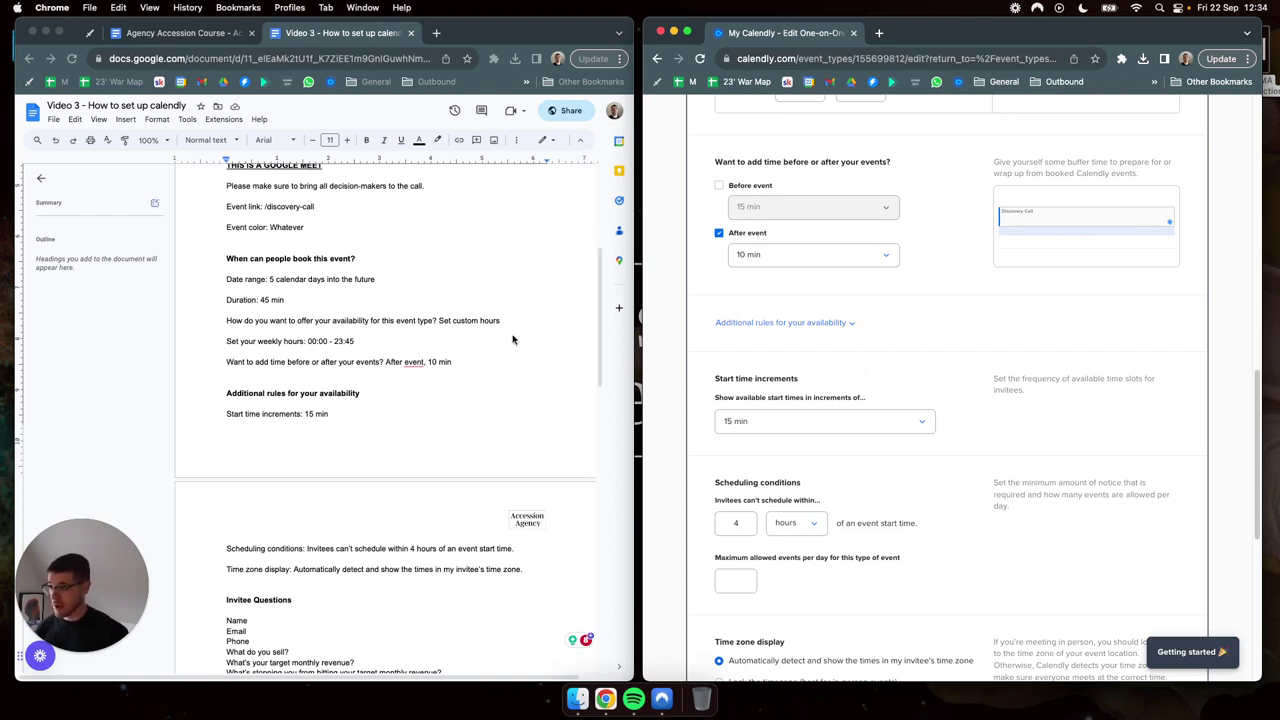
pyautogui.scroll(-2, 454, 340)
pyautogui.scroll(-1, 454, 340)
pyautogui.scroll(-2, 920, 349)
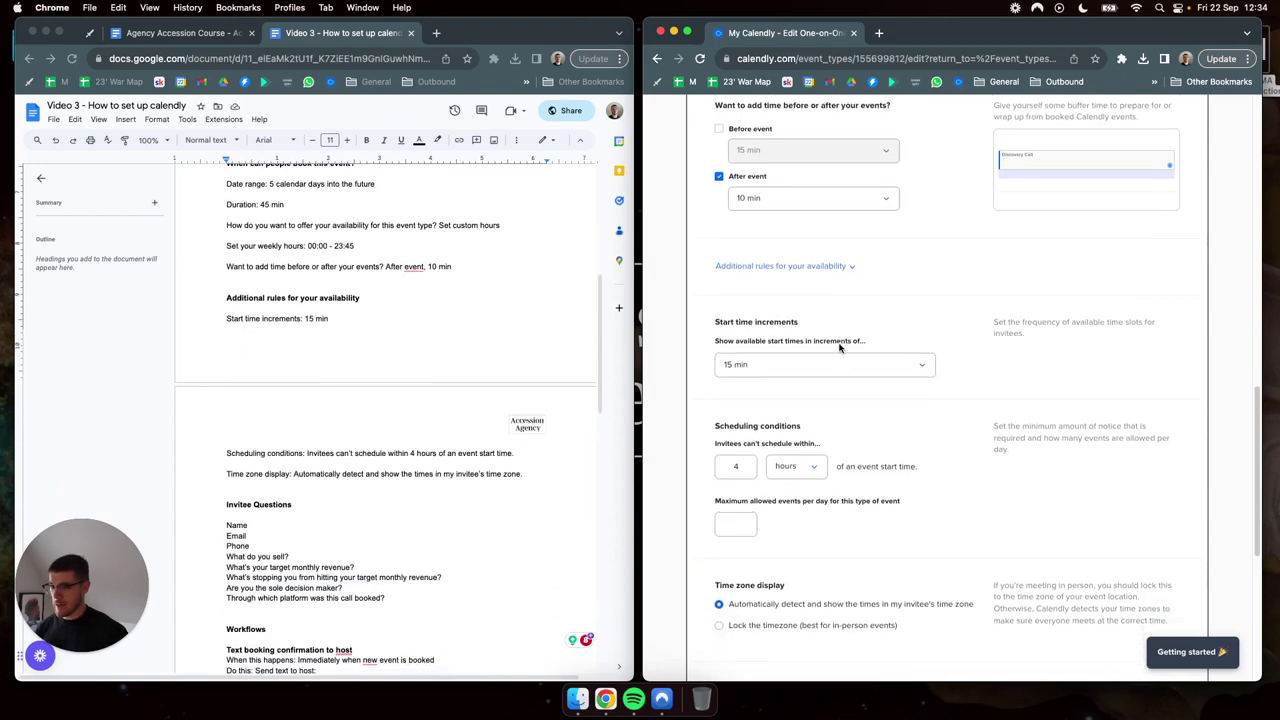
# - Compare the scheduling conditions and time zone display settings with the setup document's instructions
pyautogui.scroll(-1, 835, 418)
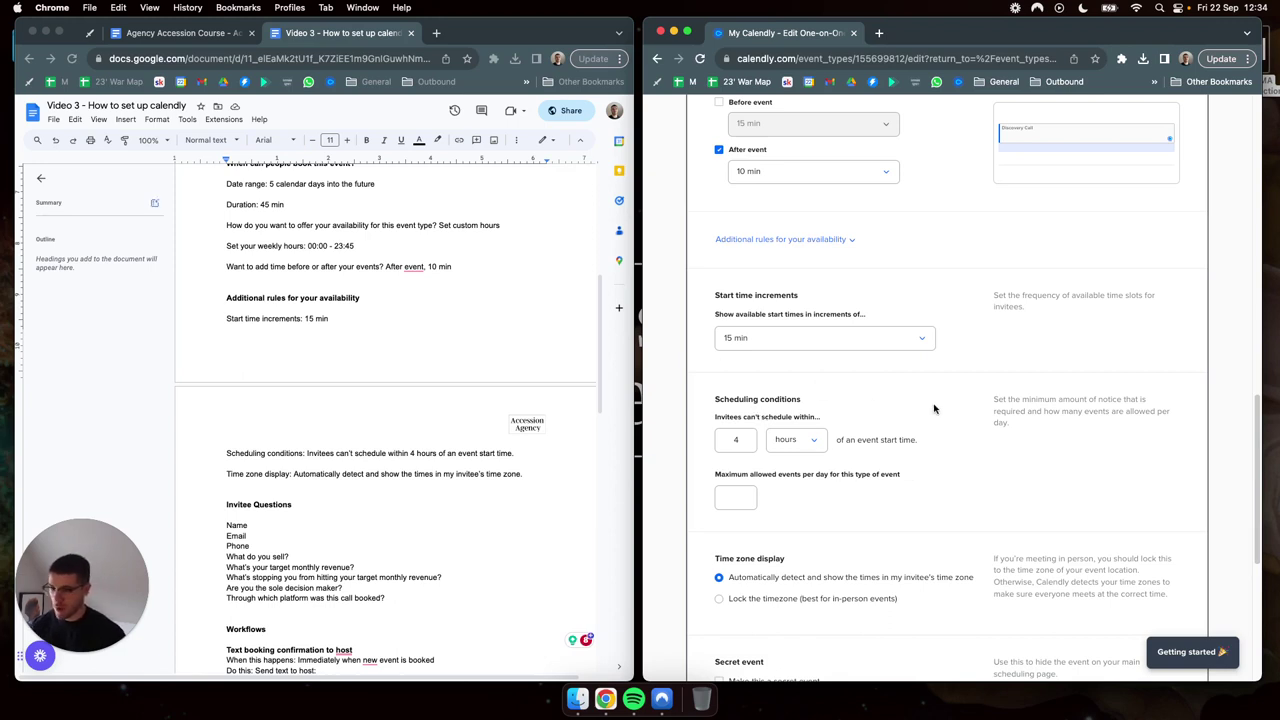
pyautogui.scroll(-2, 930, 406)
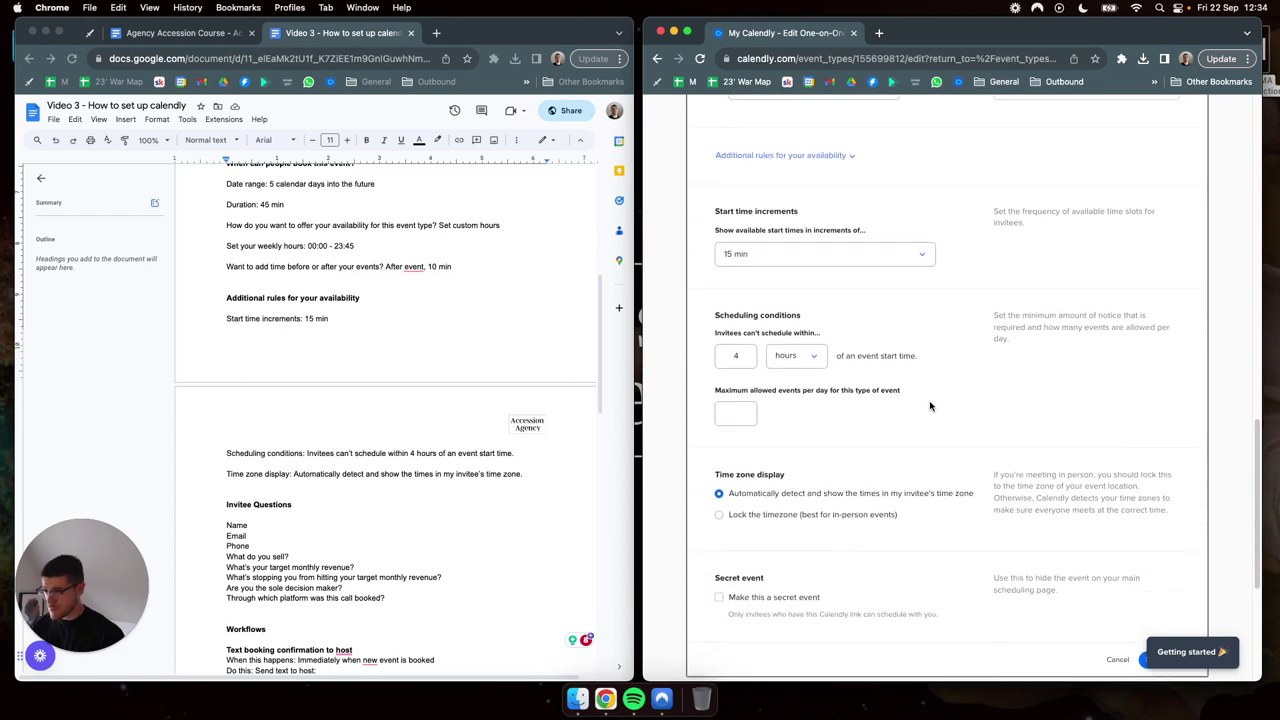
pyautogui.click(799, 396)
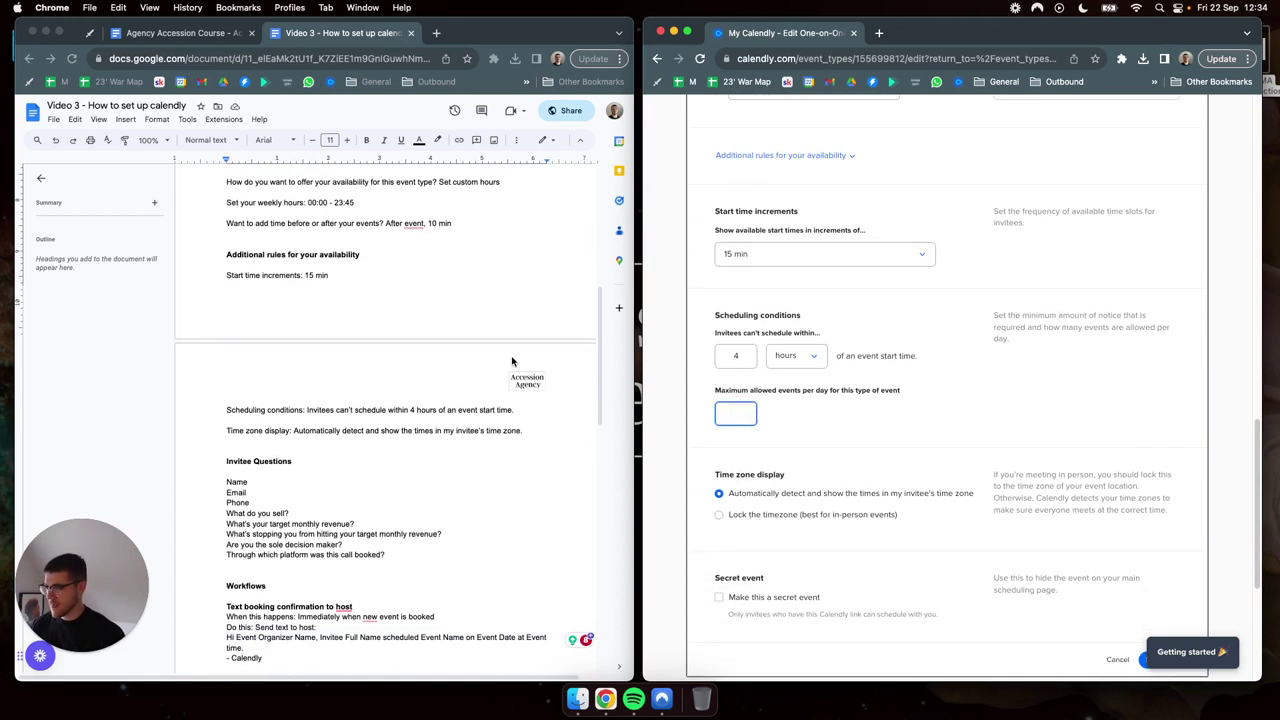
pyautogui.scroll(-3, 921, 372)
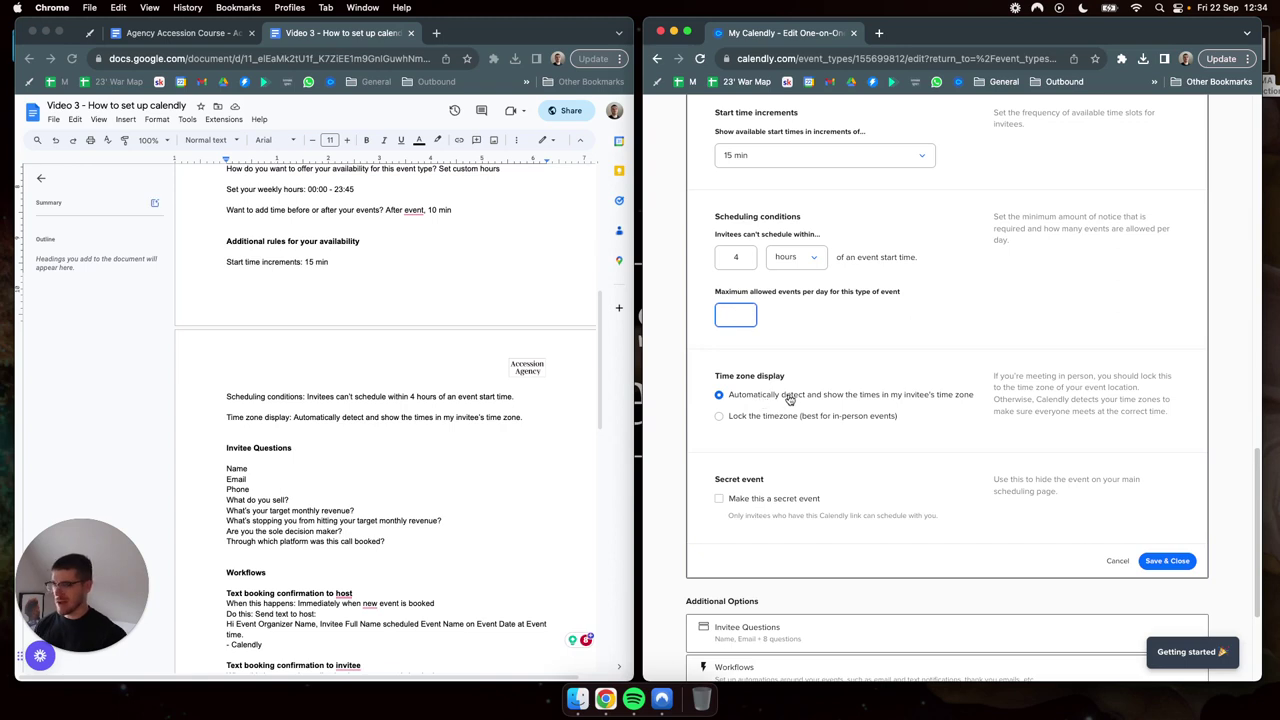
pyautogui.scroll(-1, 977, 342)
pyautogui.scroll(-1, 977, 342)
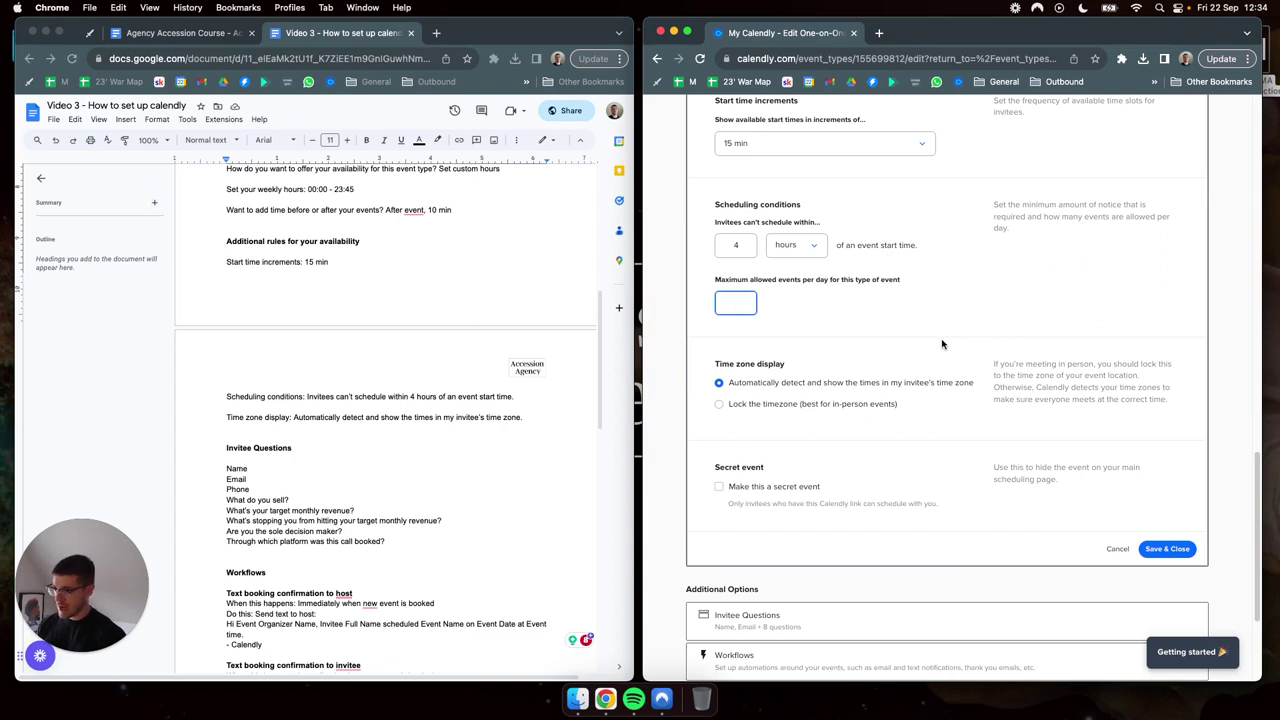
# - Open the event types page in a new tab, view the Discovery Call booking page and check its time zone display
pyautogui.click(879, 33)
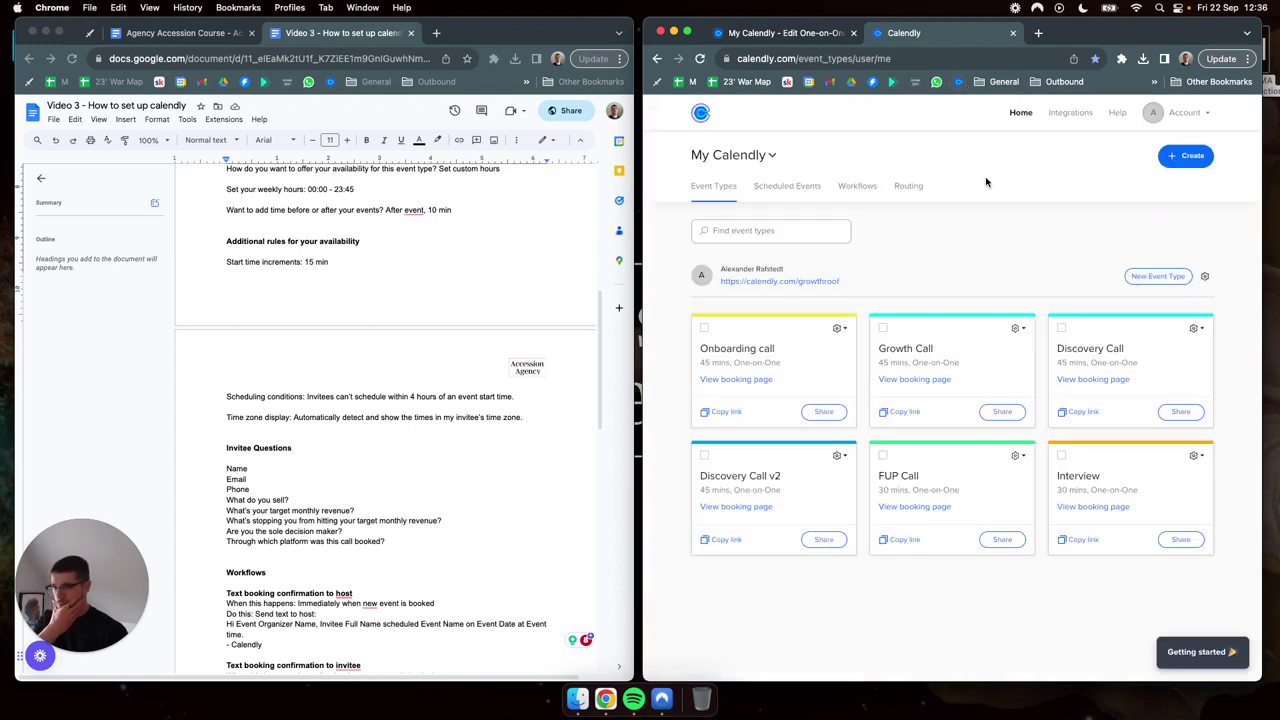
pyautogui.click(1090, 386)
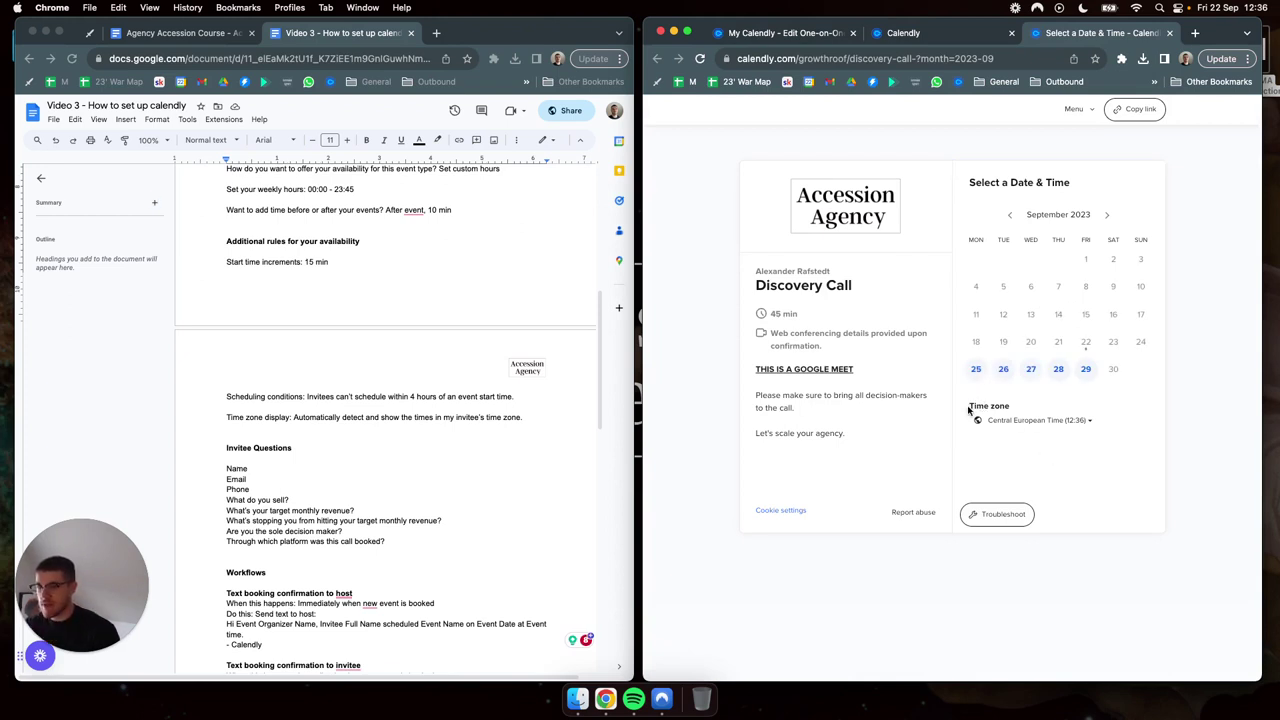
pyautogui.moveTo(986, 406); pyautogui.dragTo(1030, 410)
pyautogui.click(1030, 412)
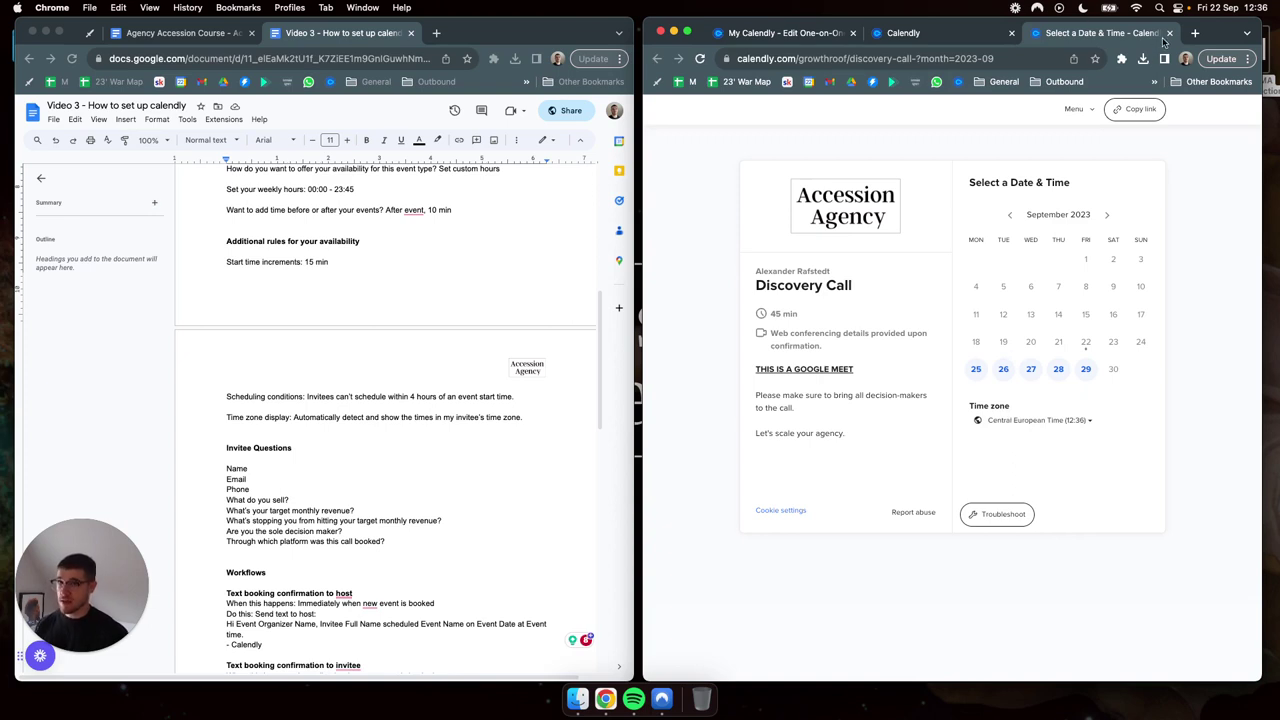
# - Return to the Discovery Call event editor and expand its Invitee Questions section
pyautogui.click(796, 28)
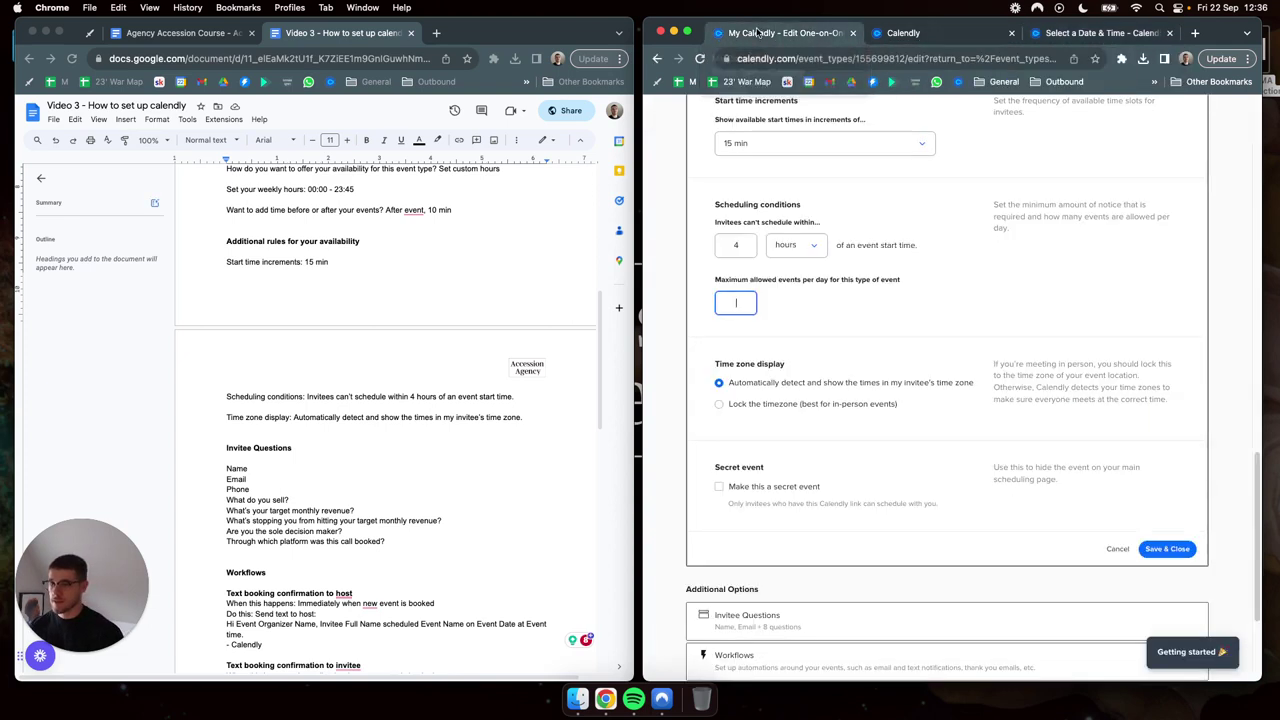
pyautogui.scroll(-2, 962, 328)
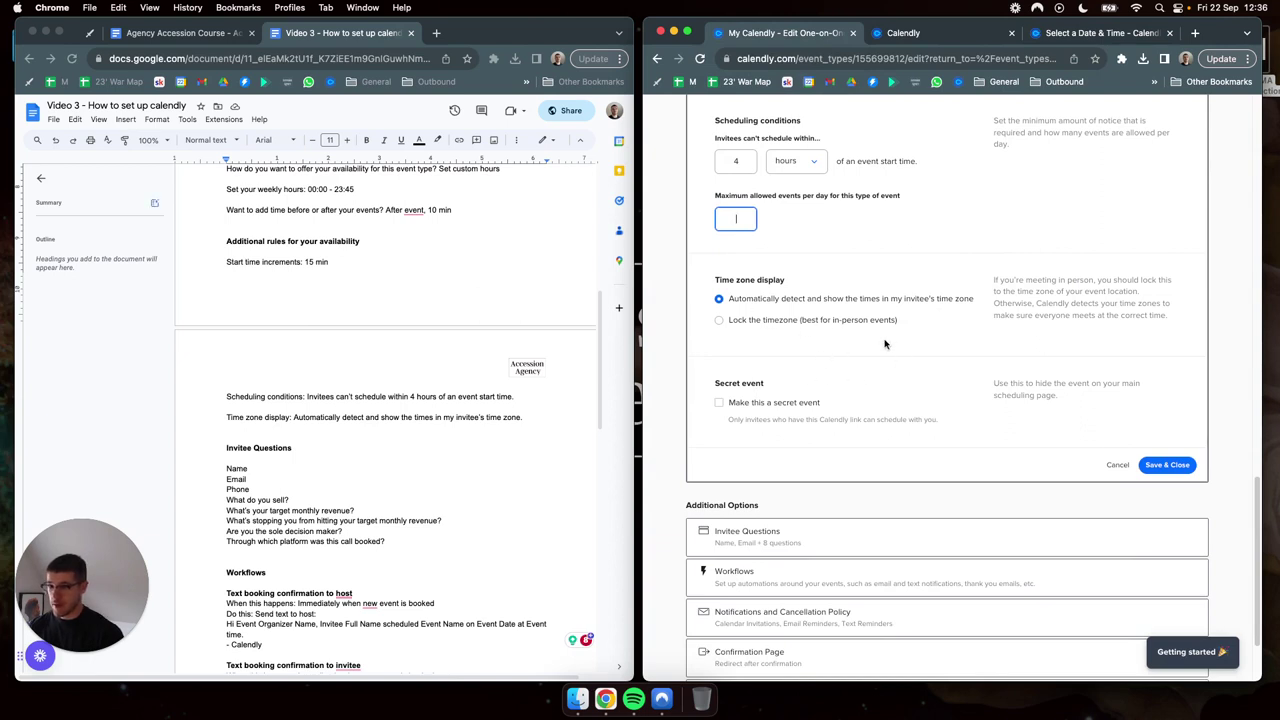
pyautogui.scroll(-1, 882, 346)
pyautogui.scroll(-2, 531, 344)
pyautogui.scroll(-2, 898, 320)
pyautogui.click(812, 444)
pyautogui.scroll(10, 857, 374)
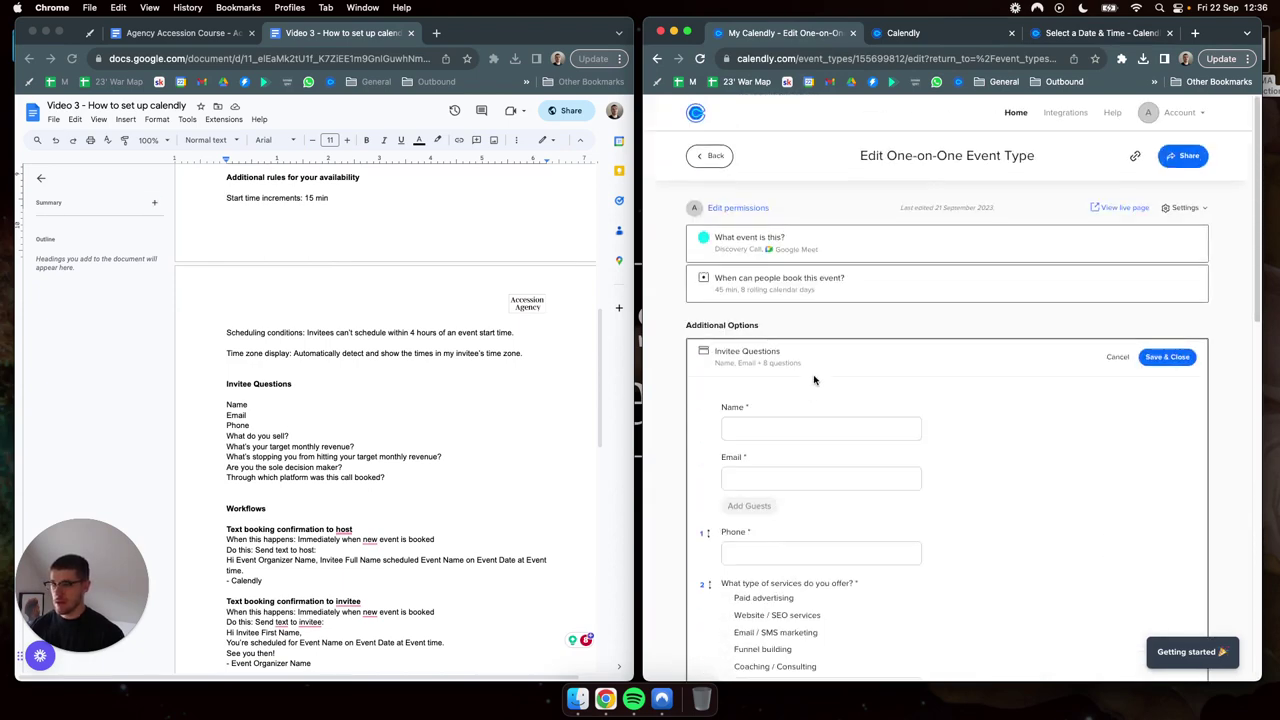
# - Compare the event's invitee questions with the Invitee Questions list in the setup document
pyautogui.click(276, 404)
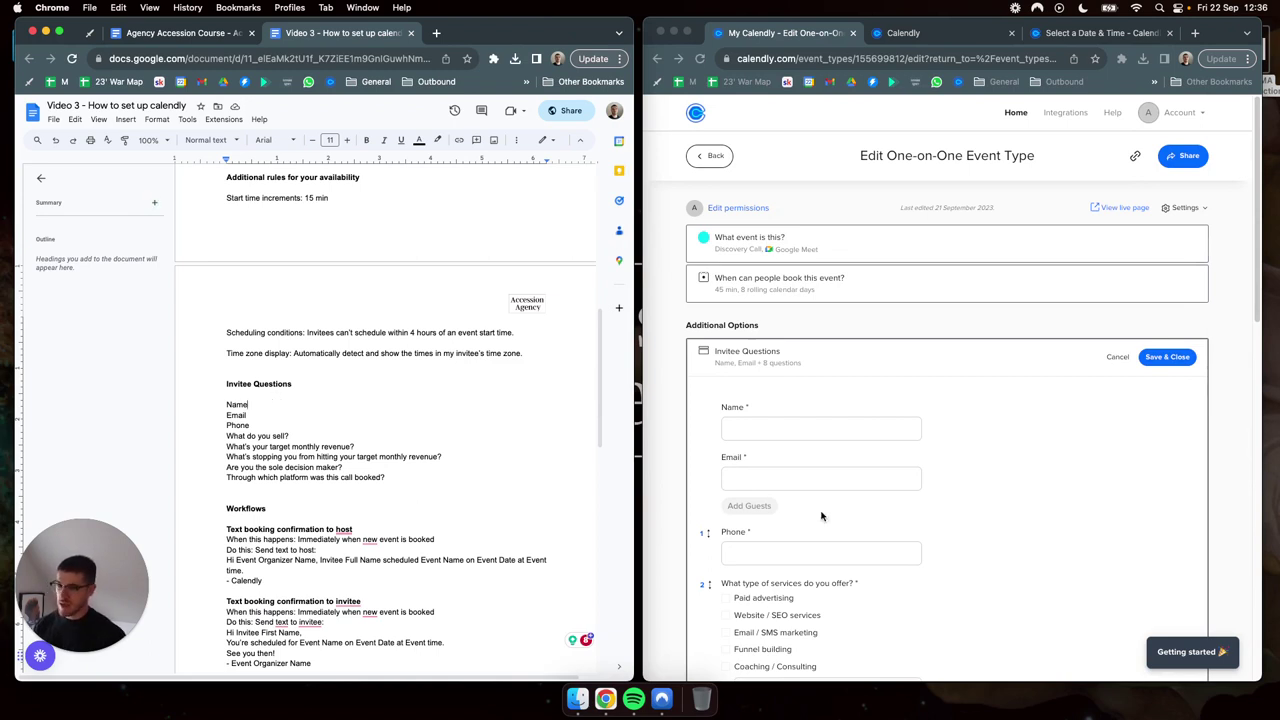
pyautogui.scroll(-8, 836, 524)
pyautogui.scroll(-5, 836, 528)
pyautogui.scroll(15, 836, 528)
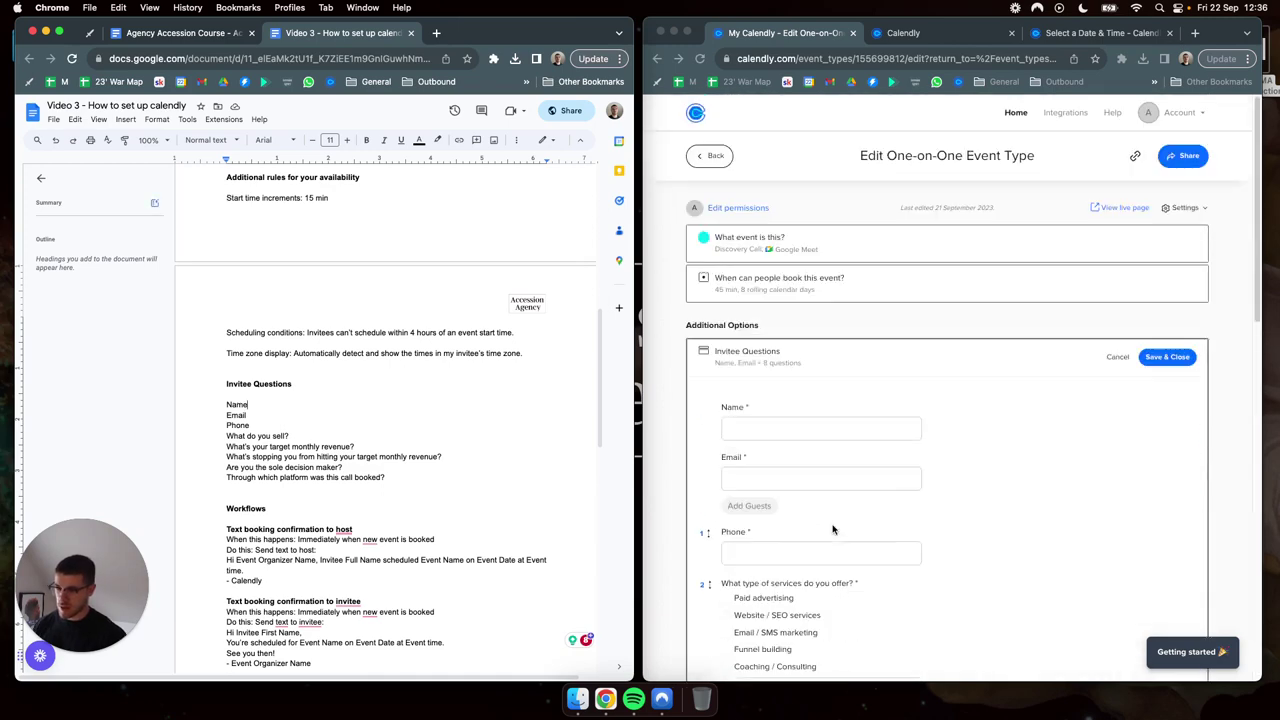
# - Collapse the Invitee Questions section and go through the recommended questions in the setup document
pyautogui.click(800, 354)
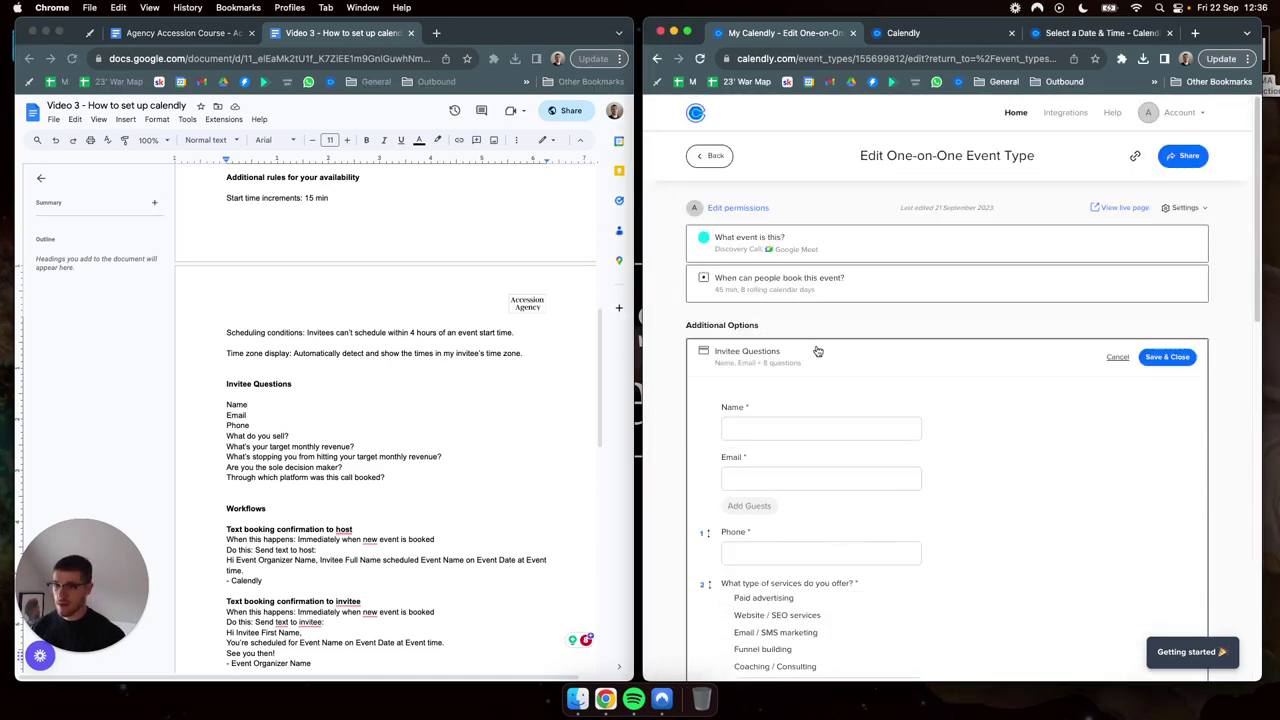
pyautogui.click(268, 416)
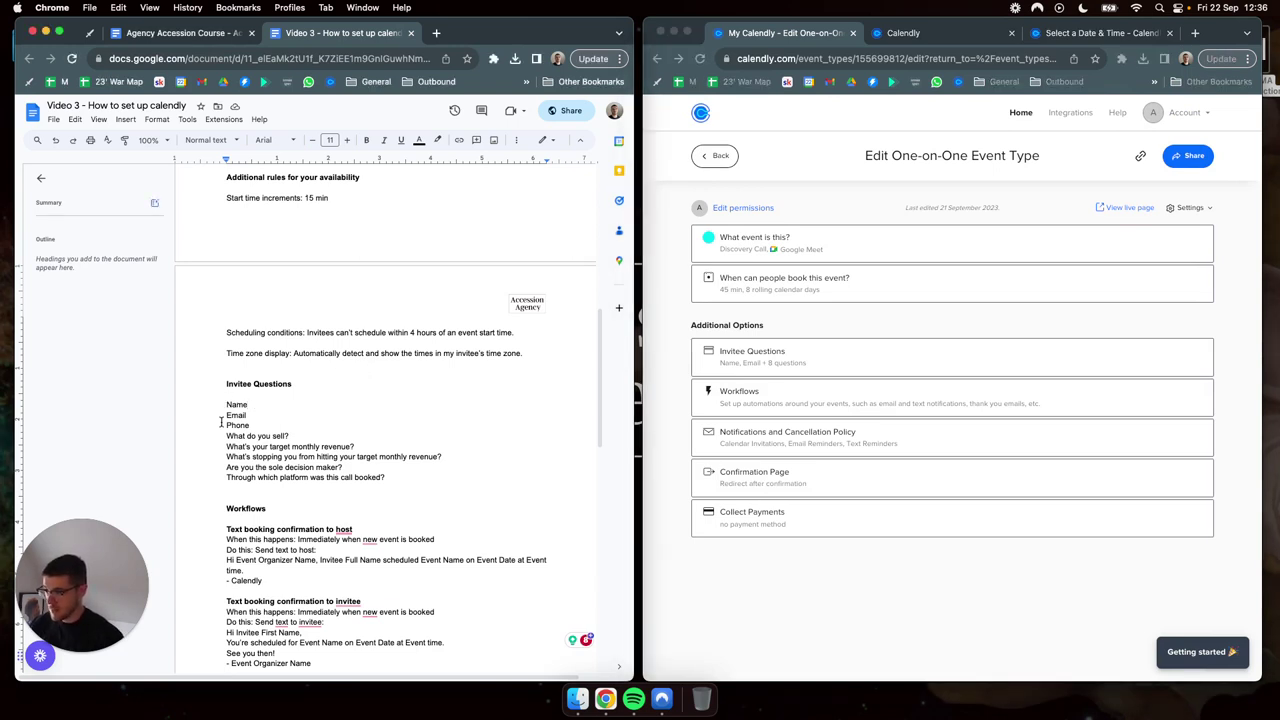
pyautogui.click(316, 434)
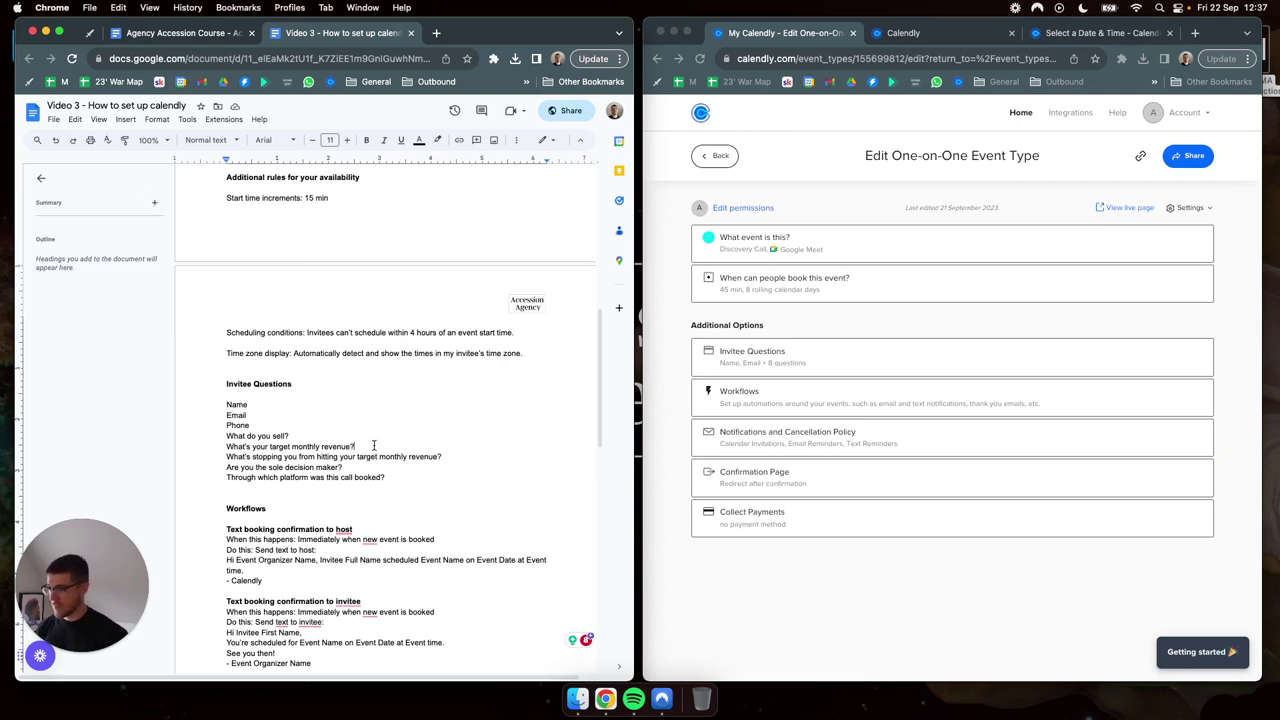
# - Expand the Invitee Questions section of the Discovery Call event and review each question with its answer options
pyautogui.click(808, 327)
pyautogui.click(807, 353)
pyautogui.scroll(-8, 949, 451)
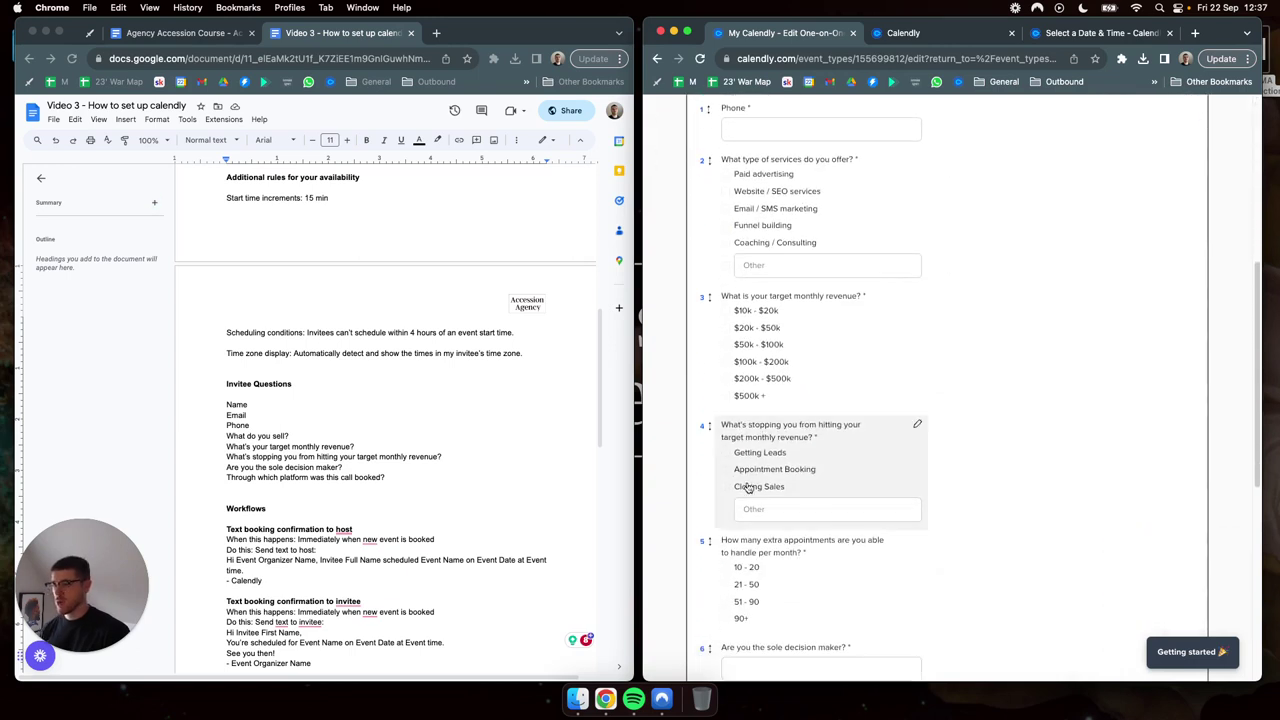
pyautogui.scroll(-1, 998, 397)
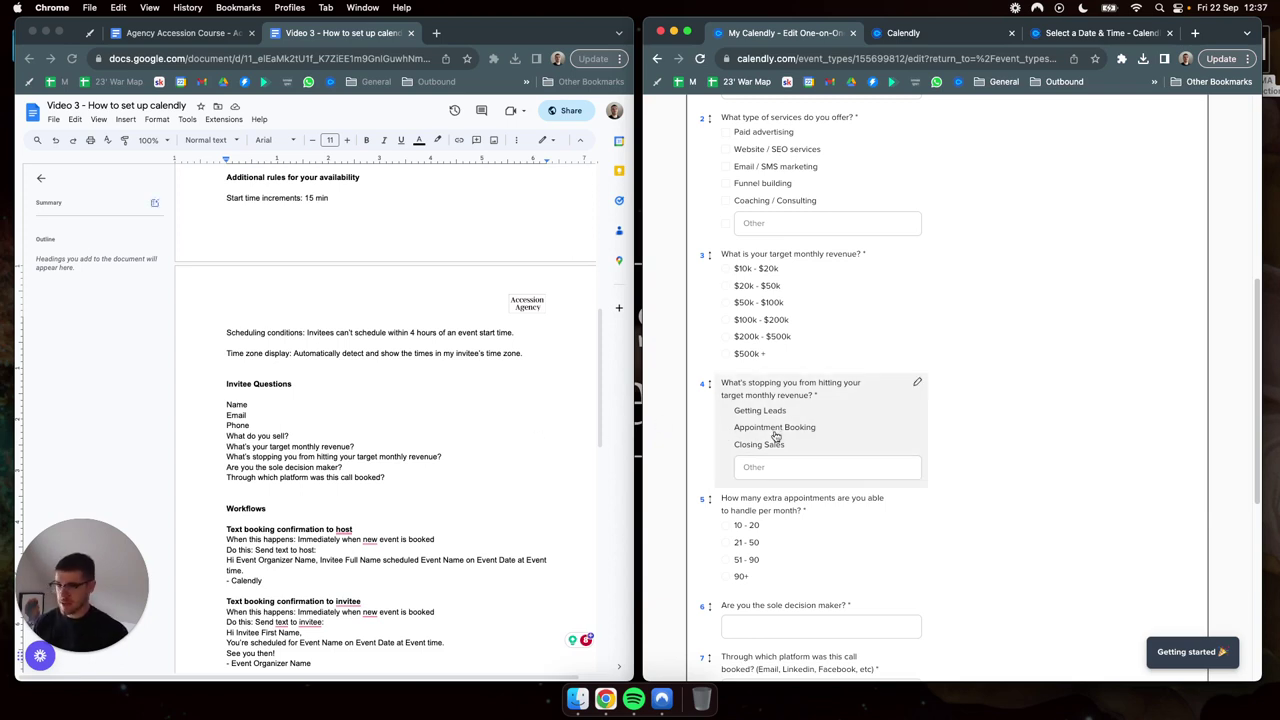
pyautogui.scroll(2, 1006, 377)
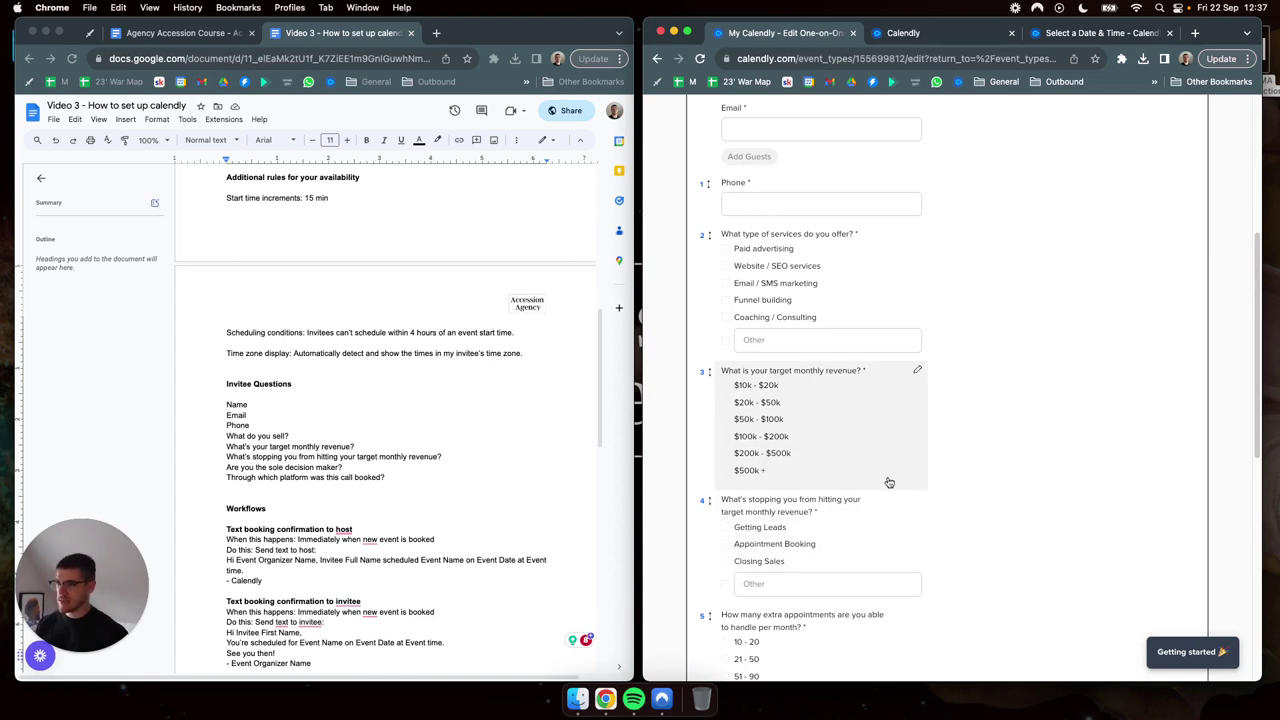
pyautogui.scroll(6, 920, 490)
pyautogui.scroll(-17, 952, 475)
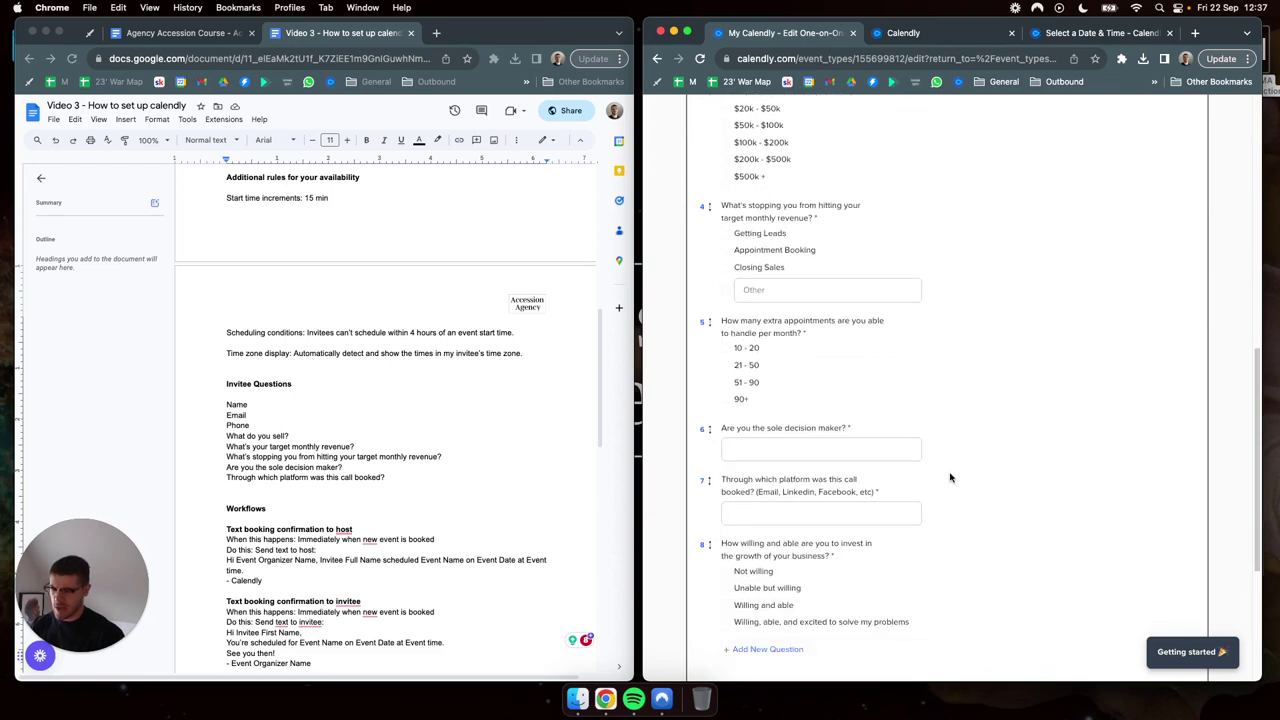
pyautogui.scroll(3, 821, 417)
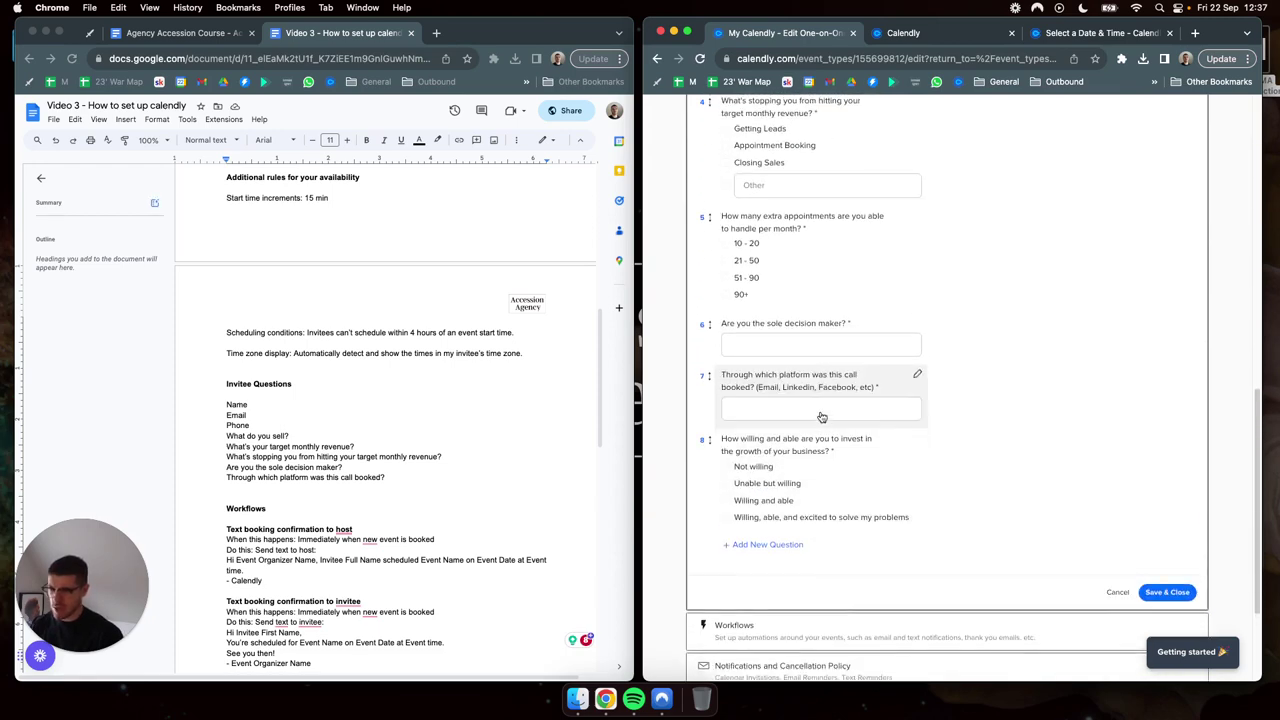
# - Draft a trial invitee question "awdiuawhdiaw", check the available answer types and delete the question
pyautogui.click(780, 550)
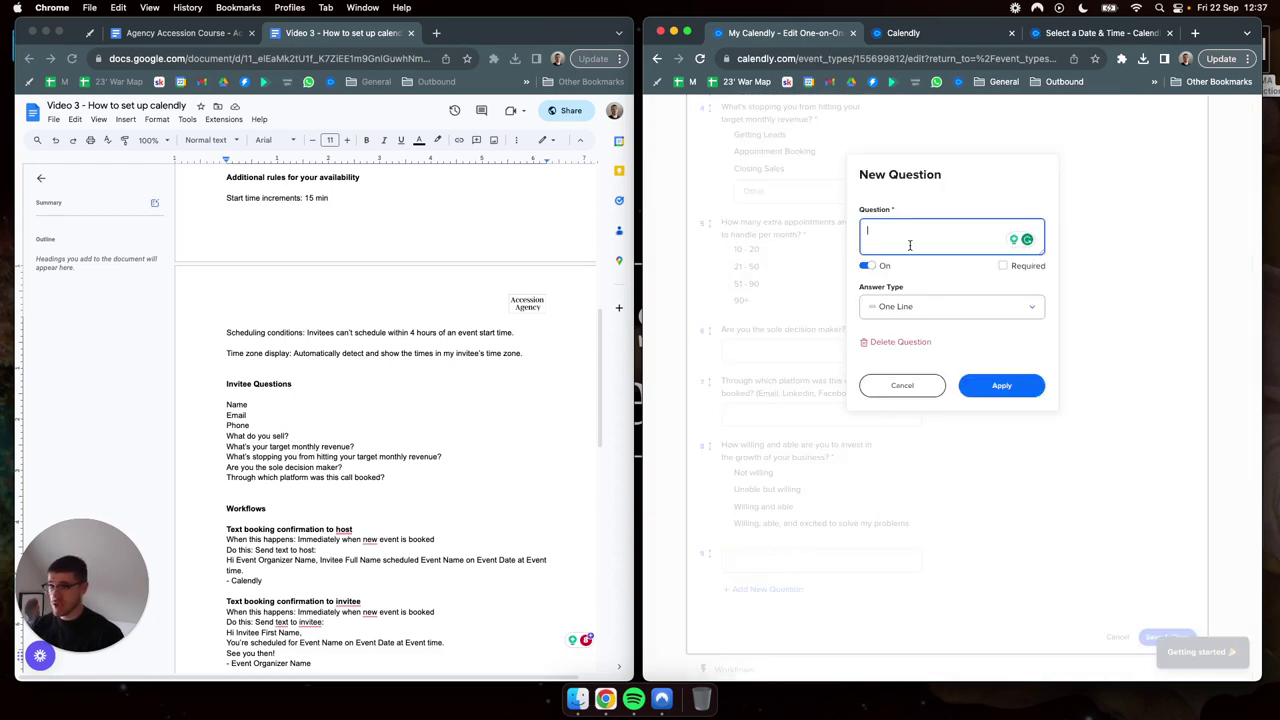
pyautogui.write('awdiuawhdiaw')
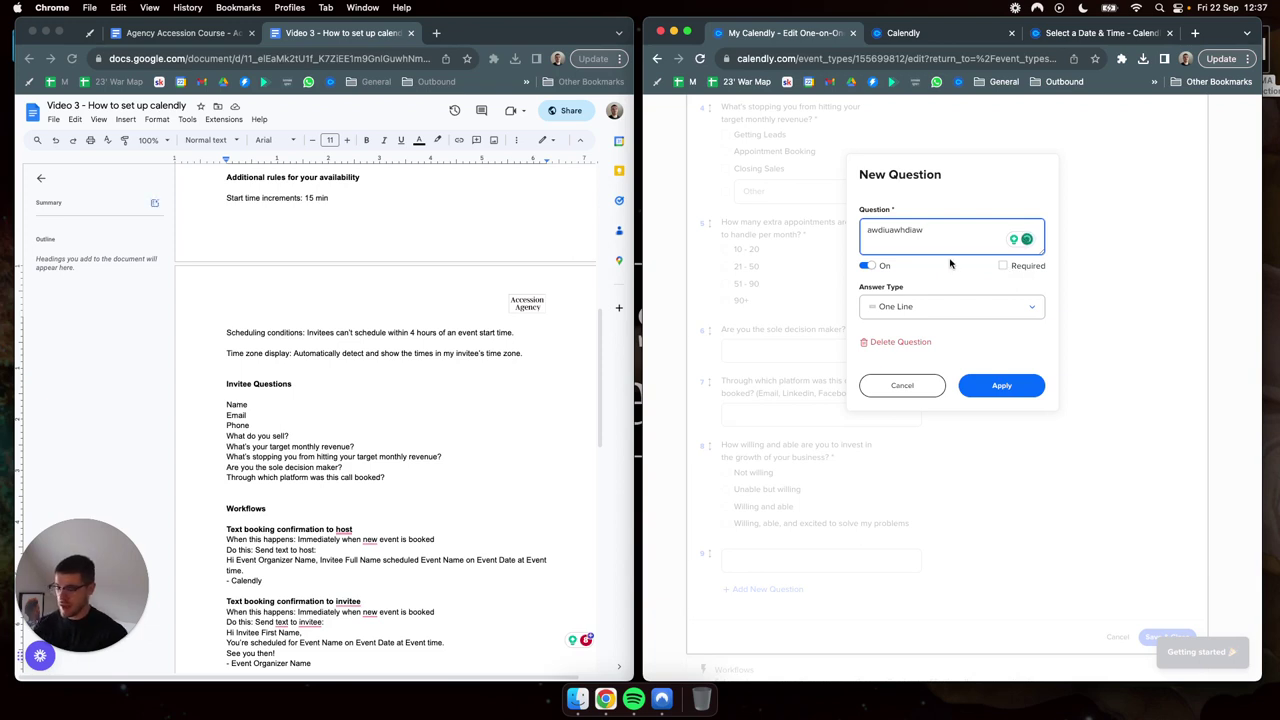
pyautogui.click(925, 310)
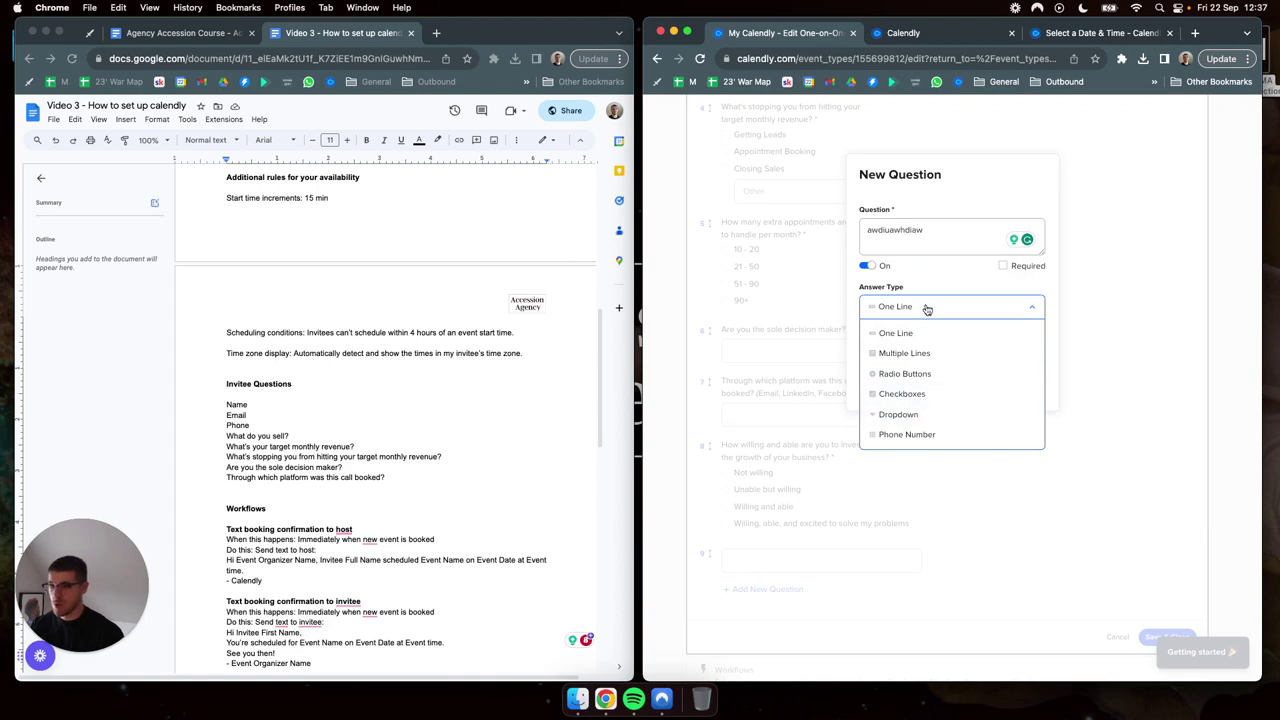
pyautogui.click(925, 309)
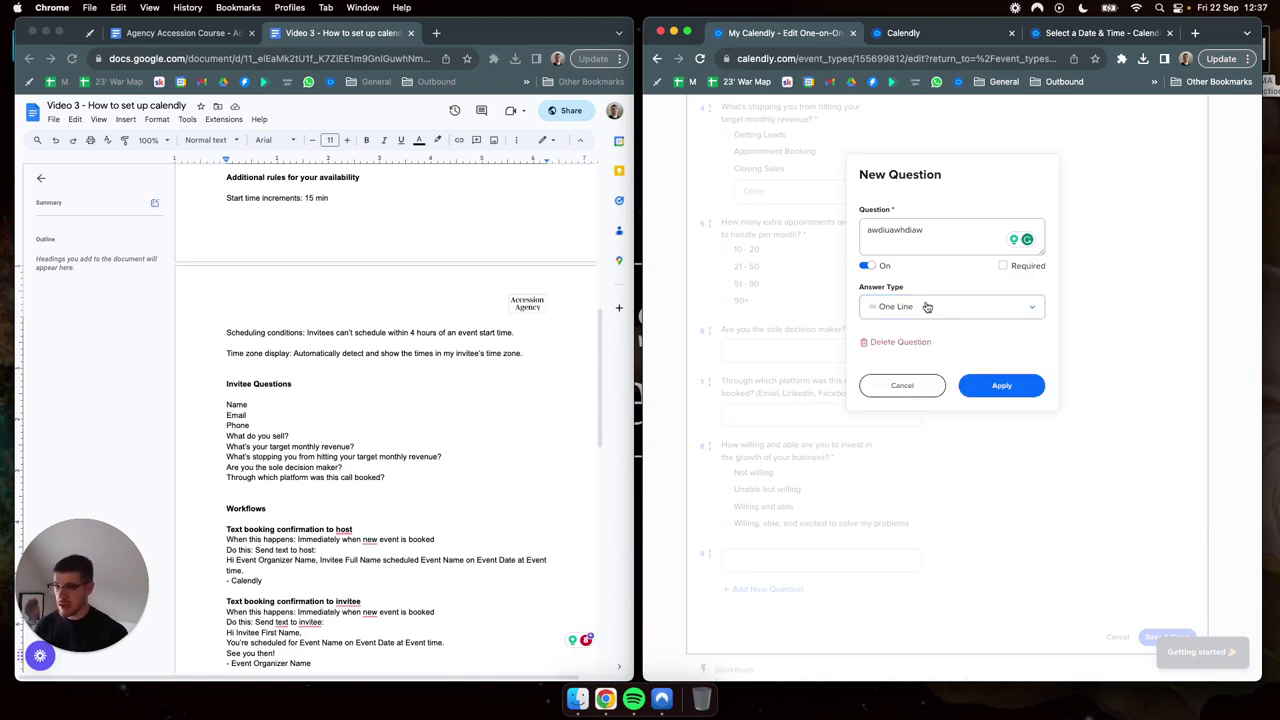
pyautogui.click(1016, 316)
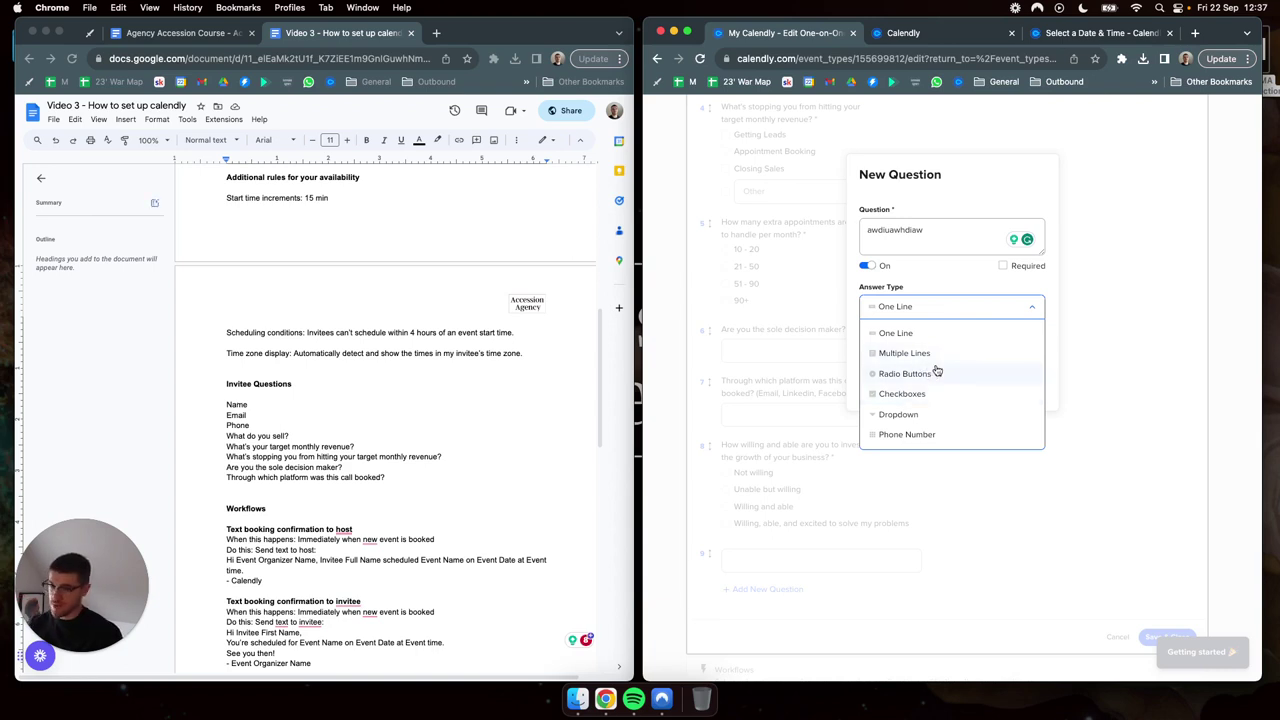
pyautogui.click(951, 229)
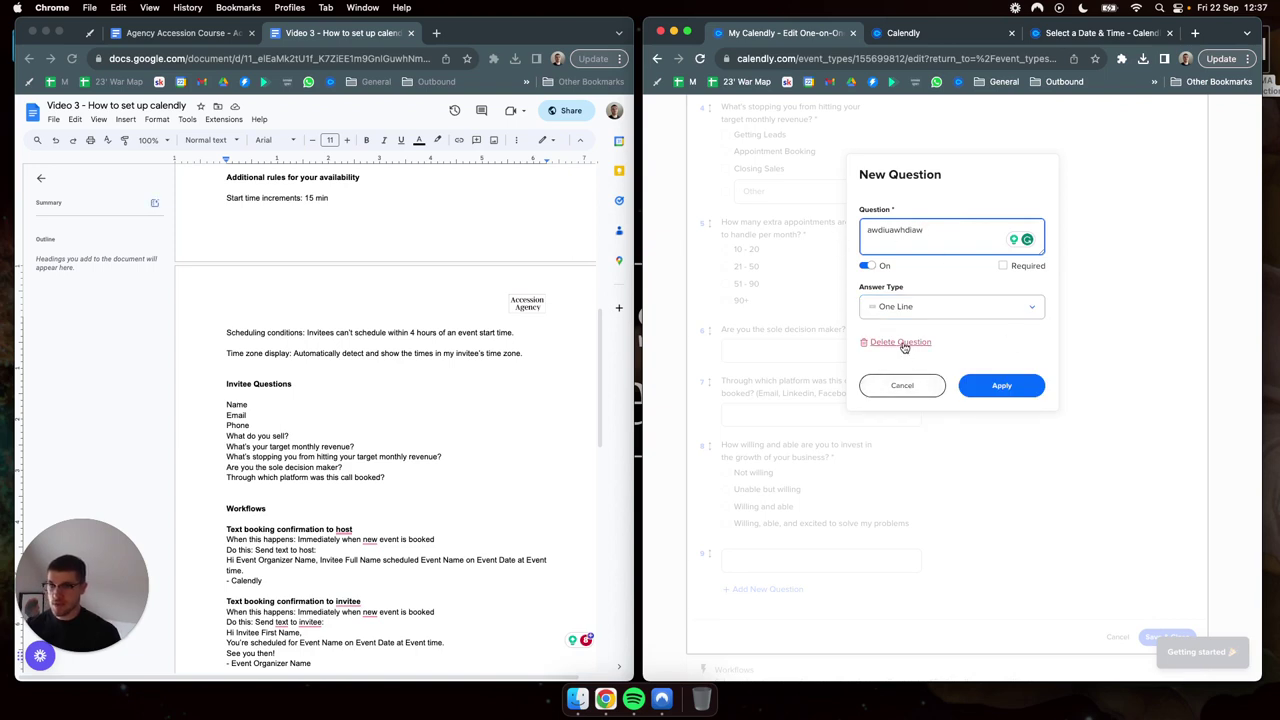
pyautogui.click(882, 345)
# - Compare the target revenue, revenue obstacle and decision-maker questions in the event with the setup document's list
pyautogui.scroll(10, 997, 407)
pyautogui.scroll(-1, 997, 407)
pyautogui.click(420, 454)
pyautogui.click(460, 455)
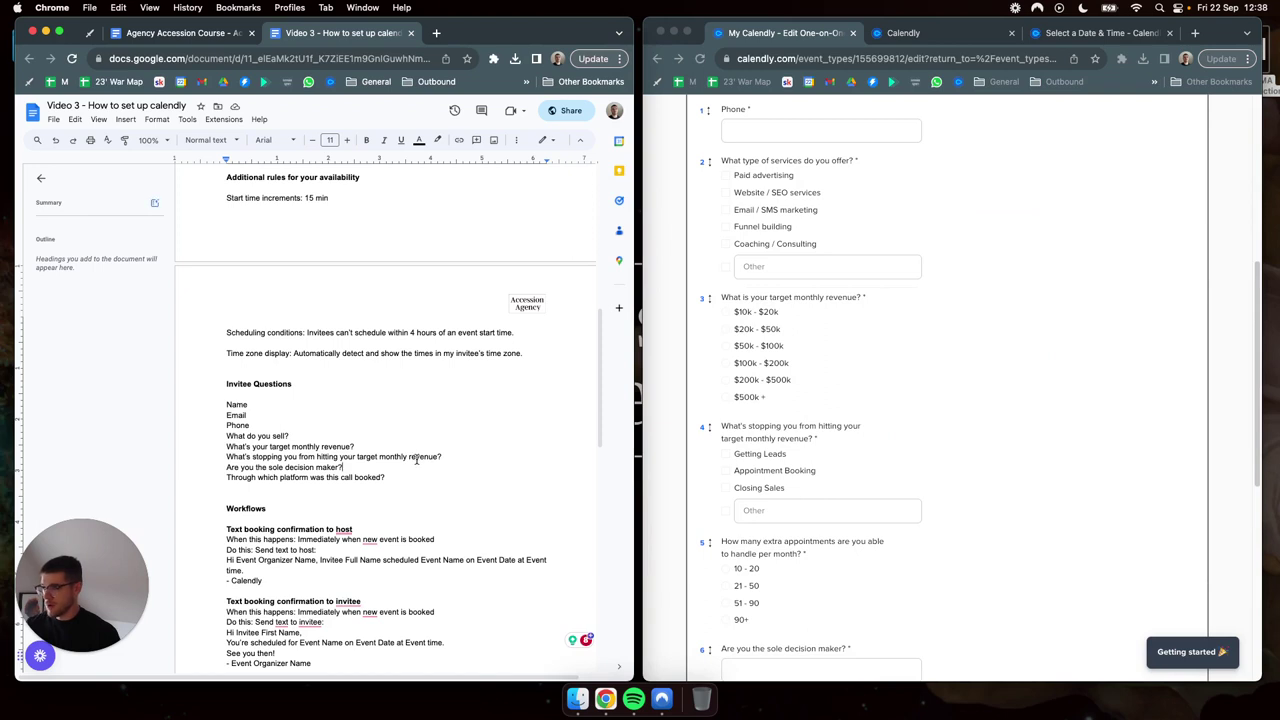
pyautogui.scroll(-5, 886, 409)
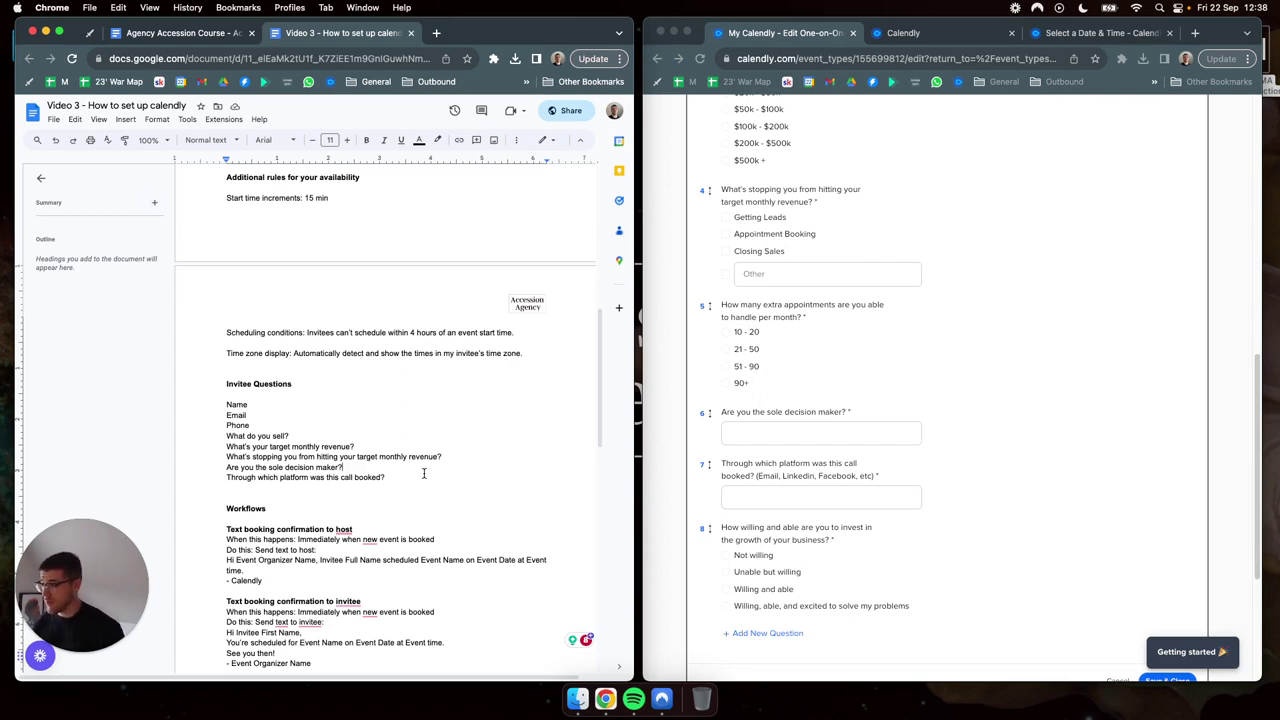
pyautogui.scroll(-2, 580, 380)
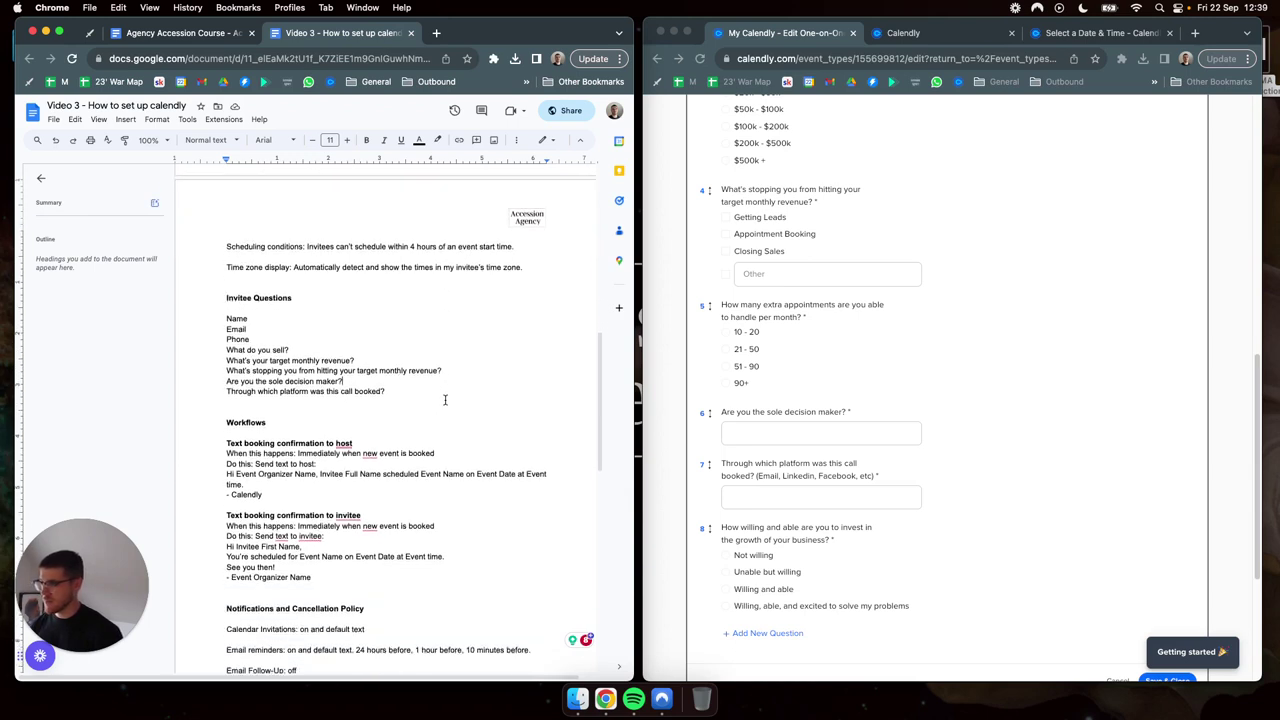
# - Check the booking platform question against the setup document and examine the event's question about willingness to invest in business growth
pyautogui.click(393, 391)
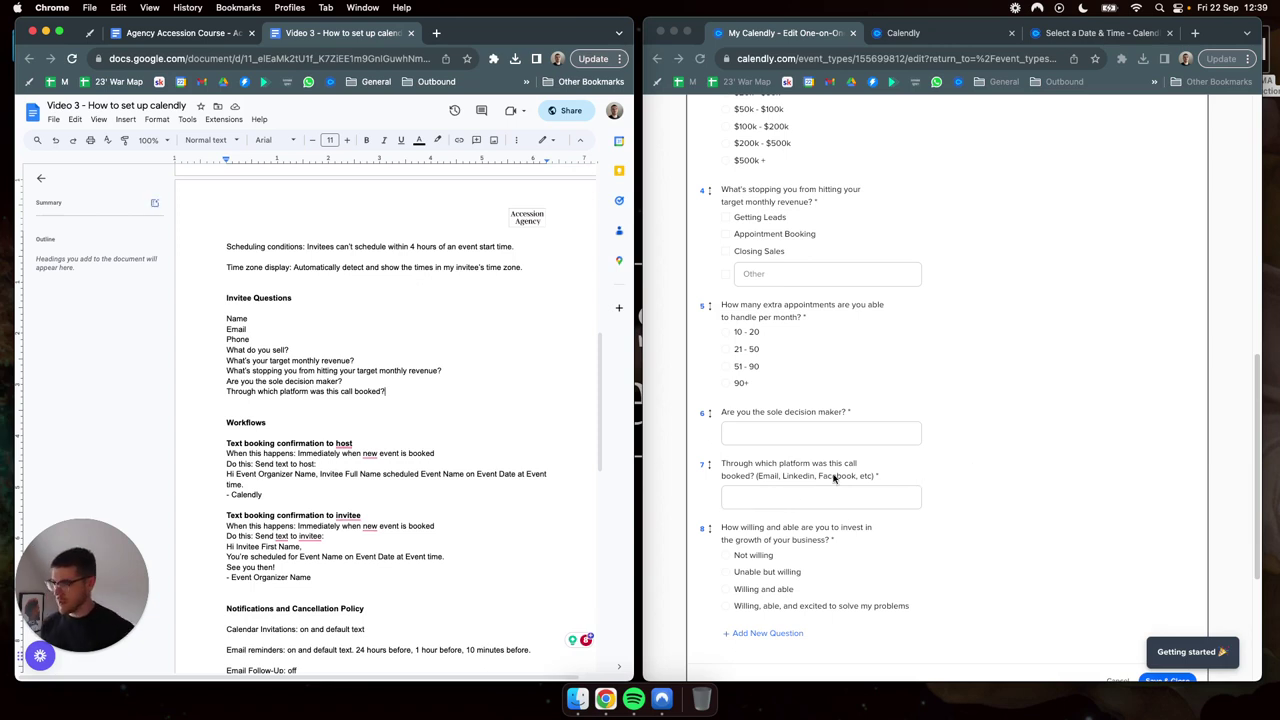
pyautogui.scroll(-1, 399, 376)
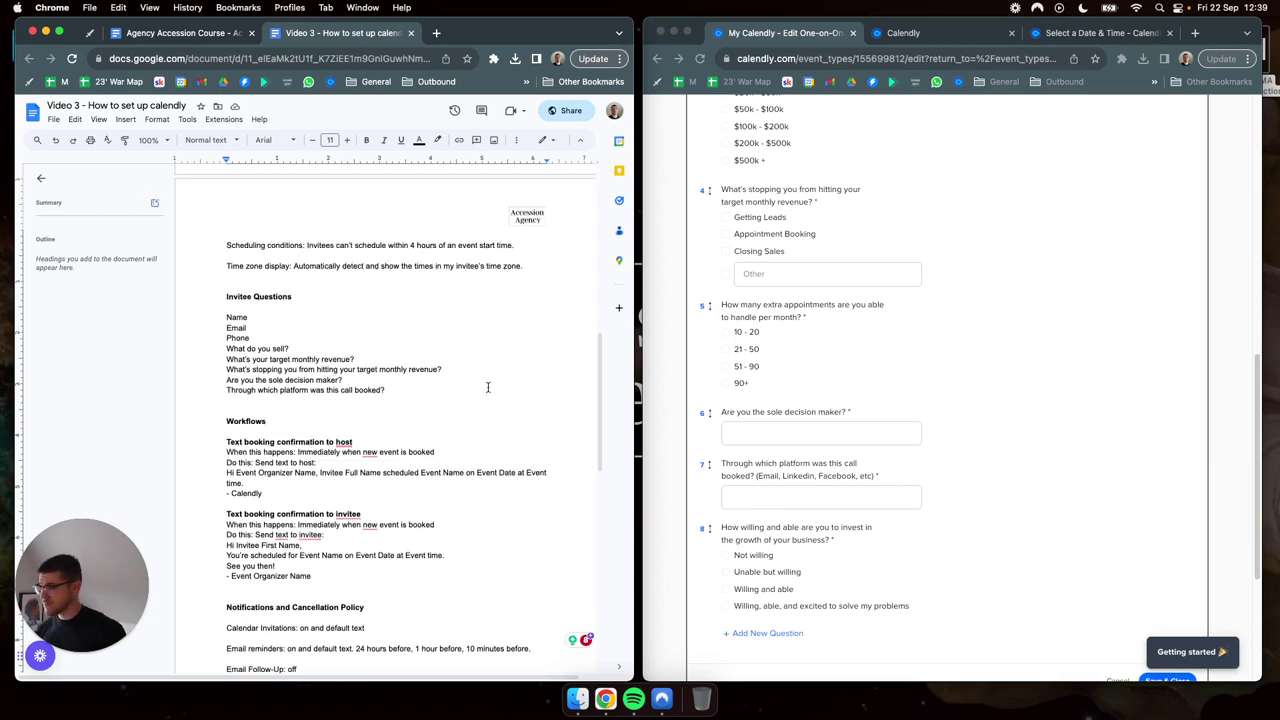
pyautogui.click(397, 384)
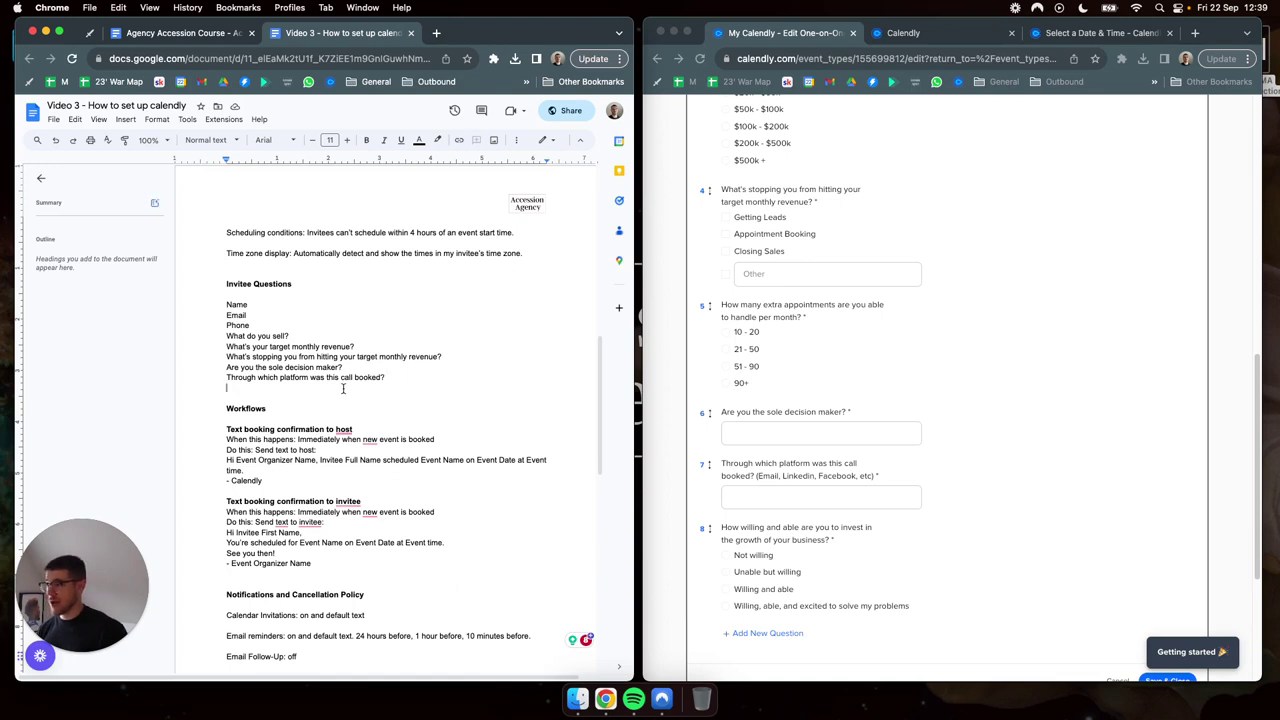
pyautogui.doubleClick(249, 388)
pyautogui.click(248, 390)
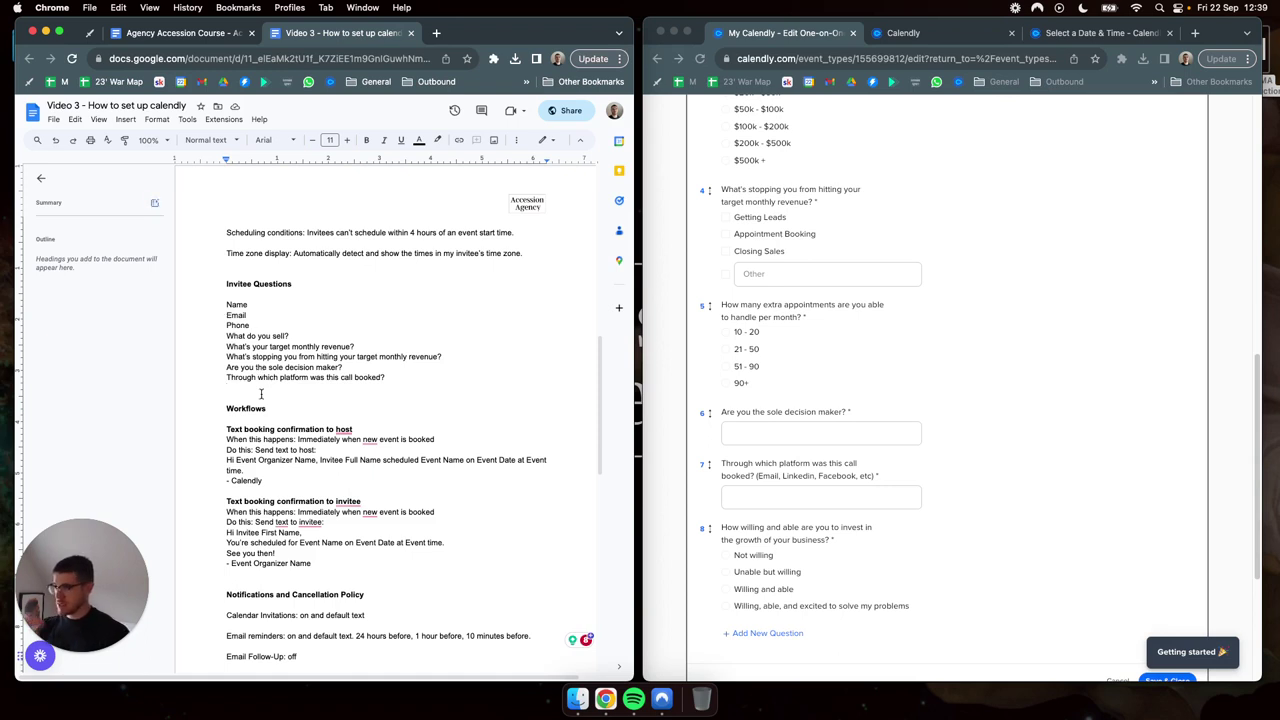
pyautogui.scroll(-3, 875, 445)
pyautogui.scroll(5, 888, 474)
pyautogui.scroll(-4, 900, 480)
pyautogui.scroll(-1, 806, 462)
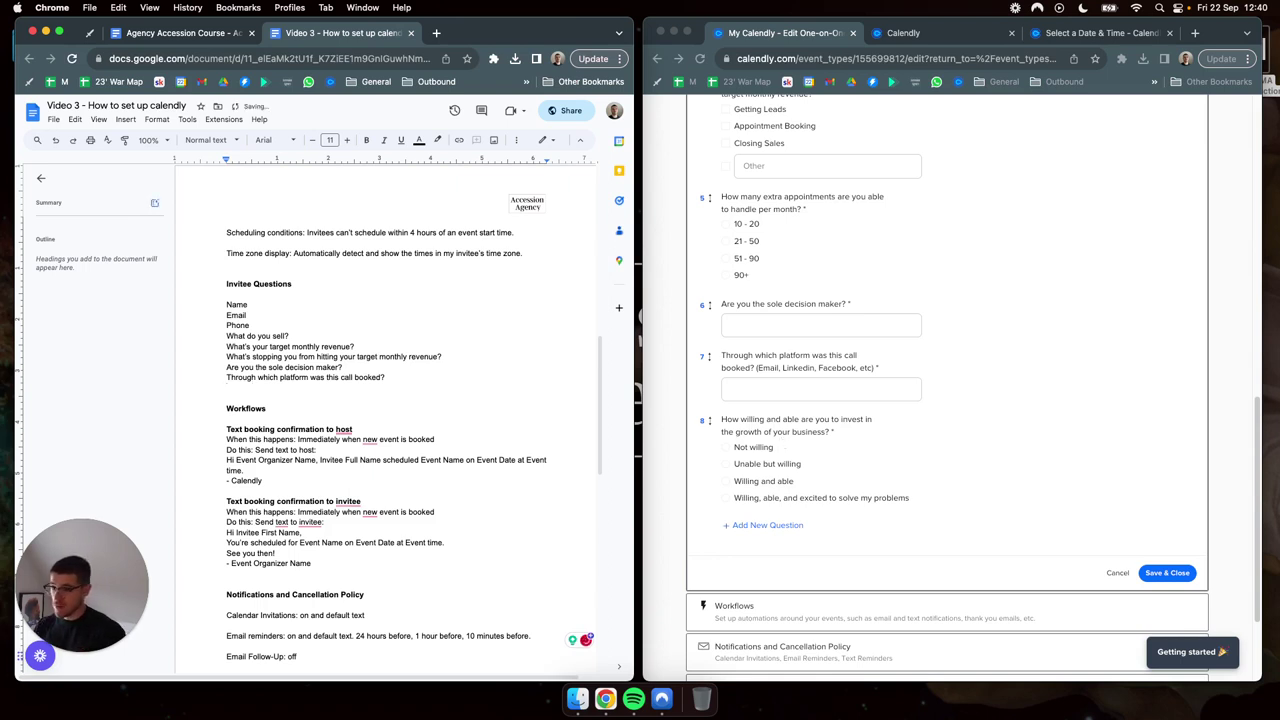
pyautogui.click(1010, 428)
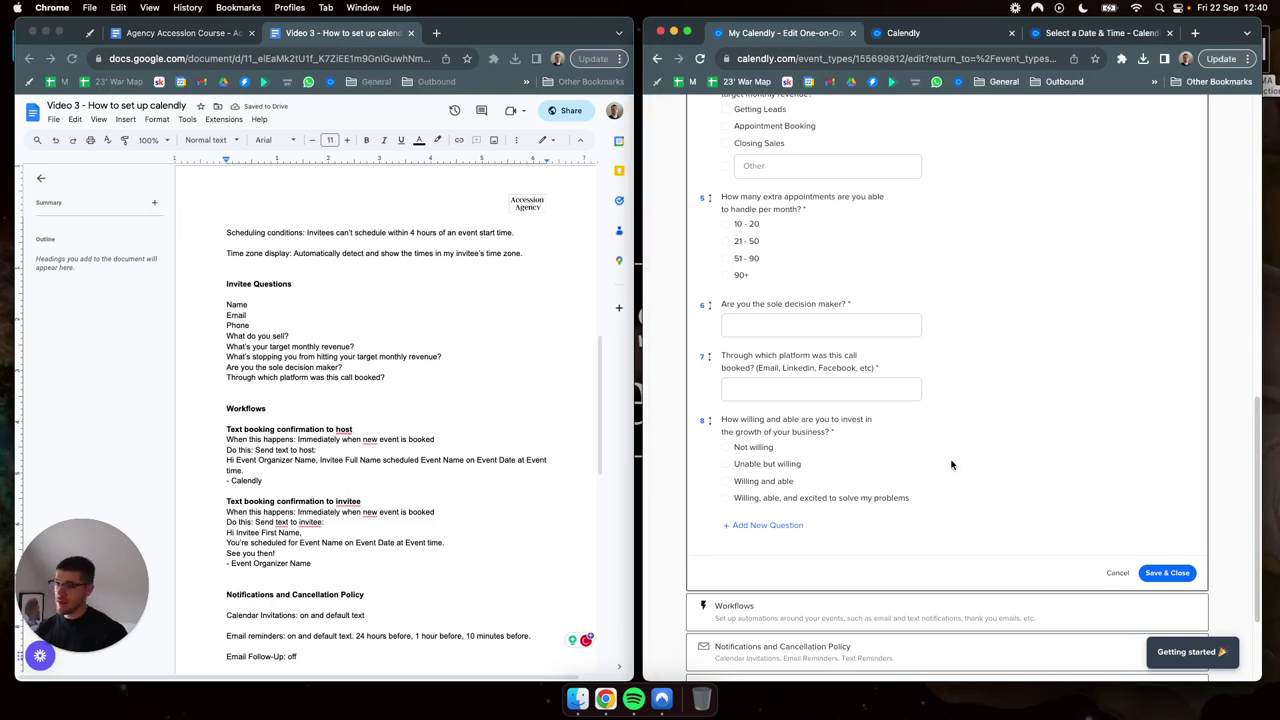
pyautogui.click(322, 385)
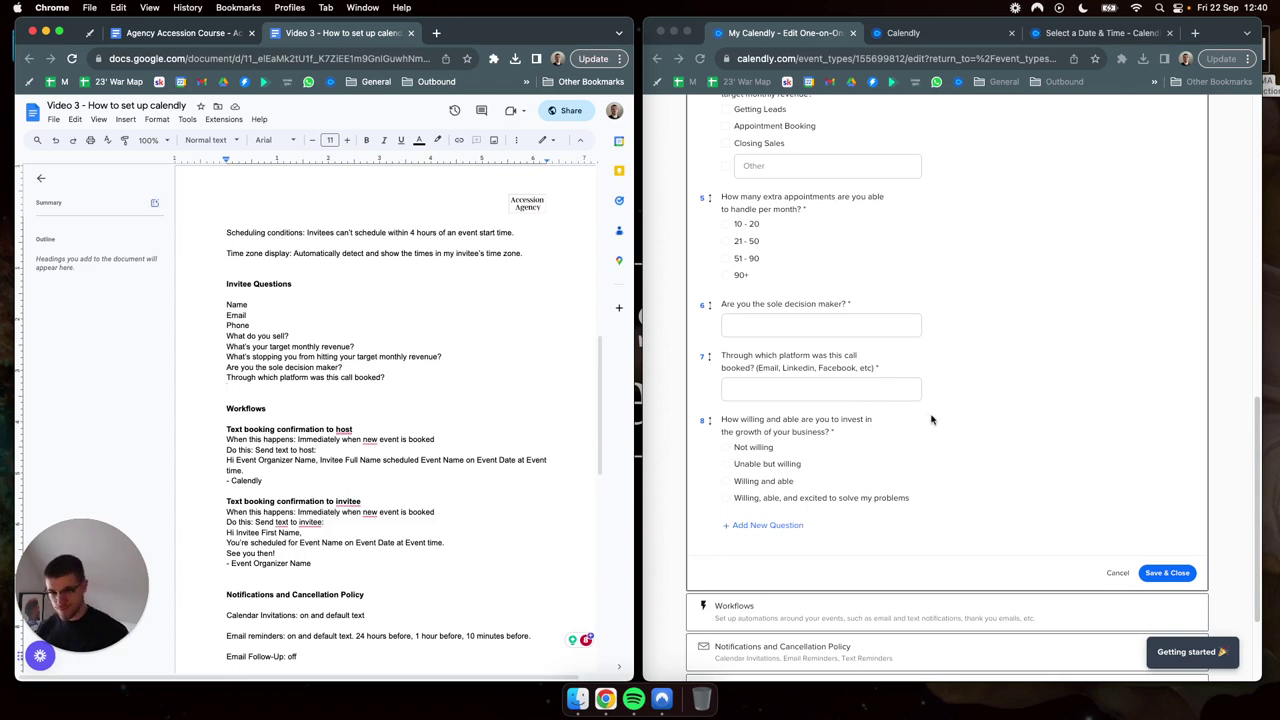
# - Expand the event's Workflows section and compare its active workflows with the Workflows part of the setup document
pyautogui.scroll(-1, 932, 418)
pyautogui.scroll(-3, 213, 302)
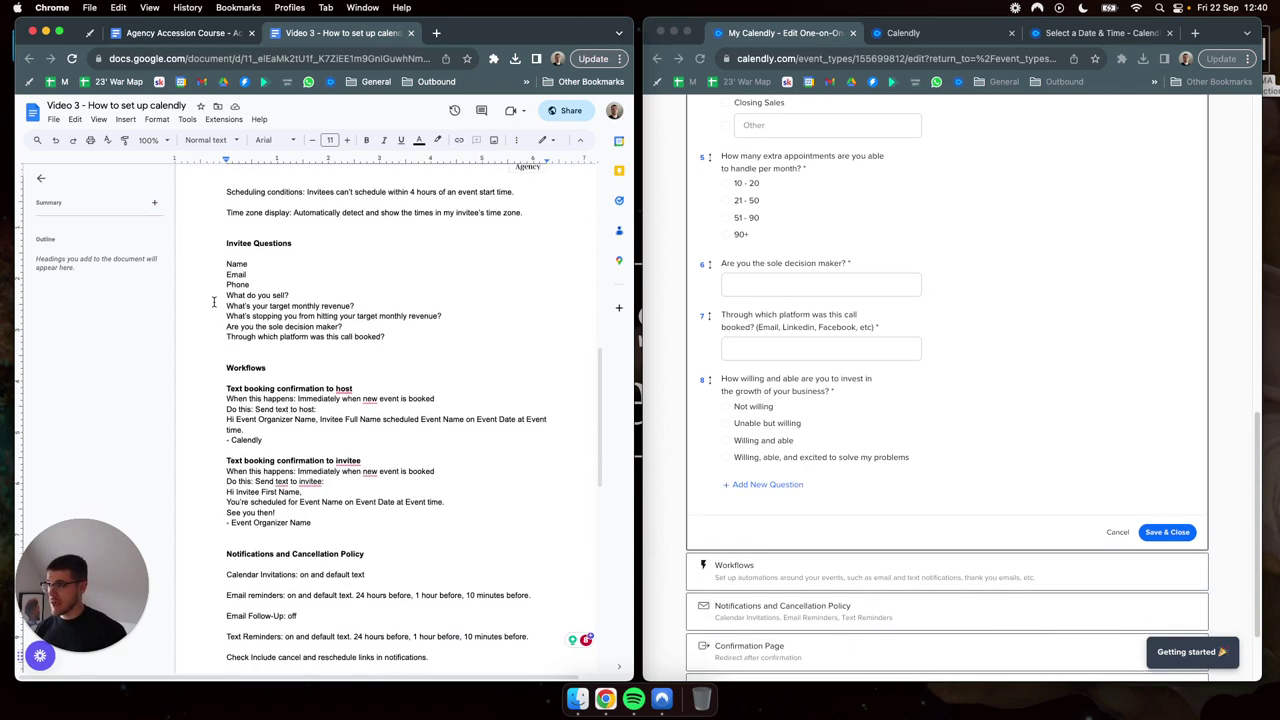
pyautogui.scroll(-3, 790, 480)
pyautogui.click(790, 484)
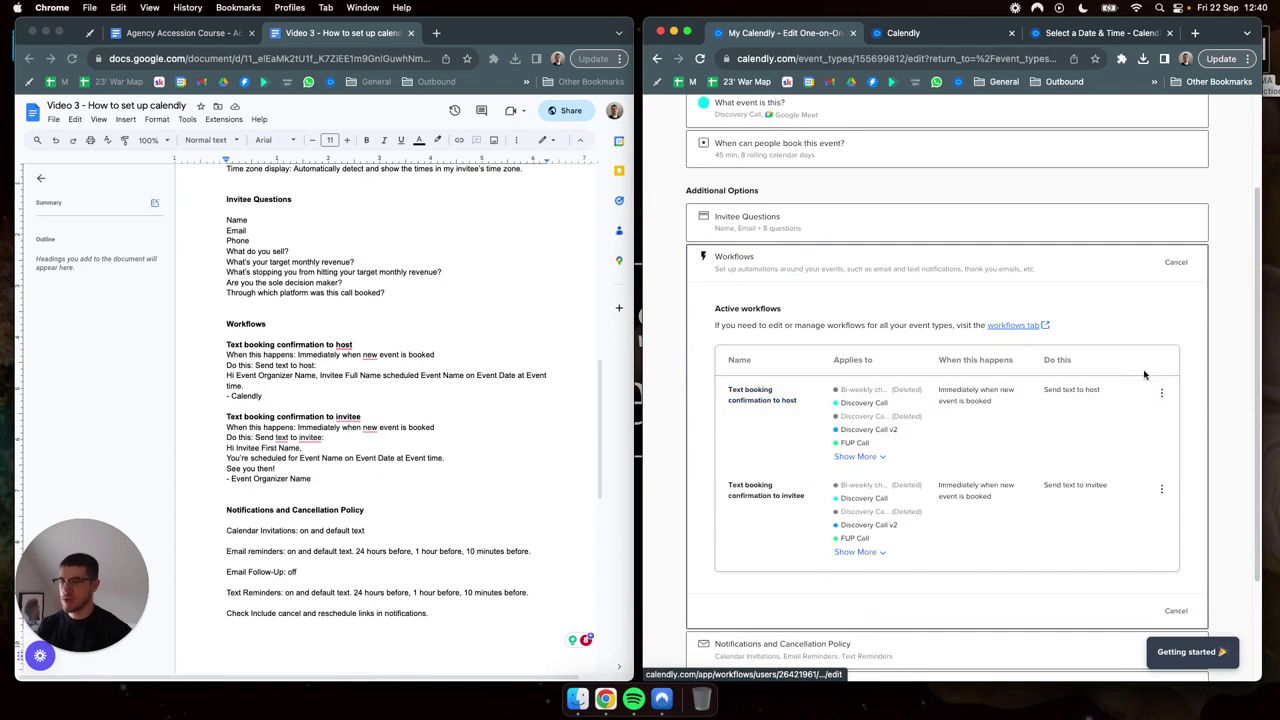
pyautogui.scroll(3, 1152, 382)
pyautogui.scroll(-2, 1160, 271)
pyautogui.scroll(2, 1155, 271)
pyautogui.click(1185, 116)
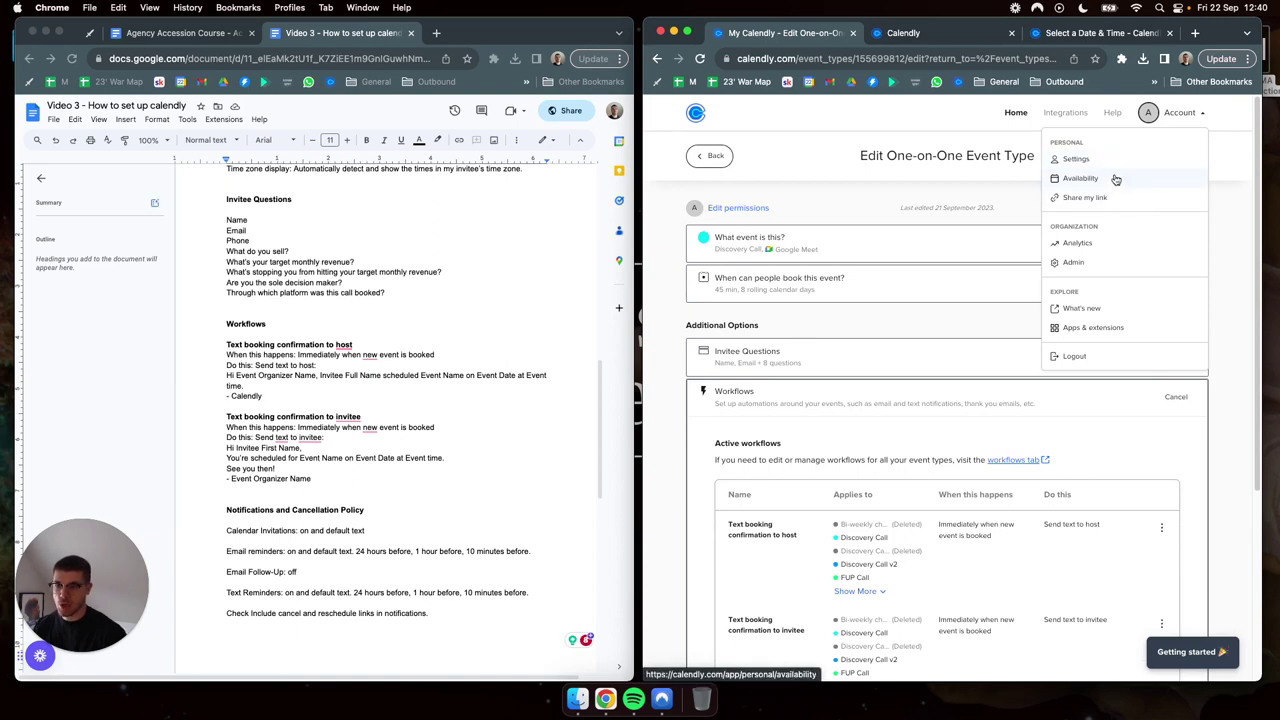
pyautogui.click(1221, 234)
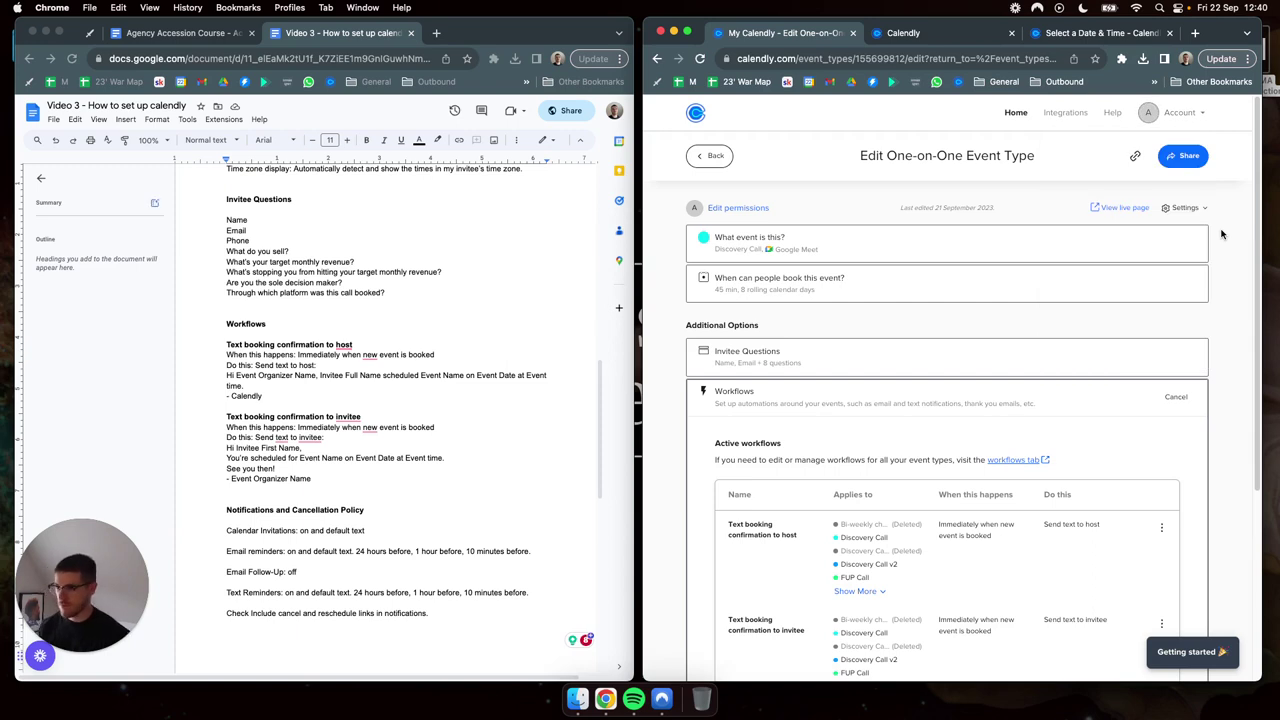
pyautogui.scroll(-1, 900, 385)
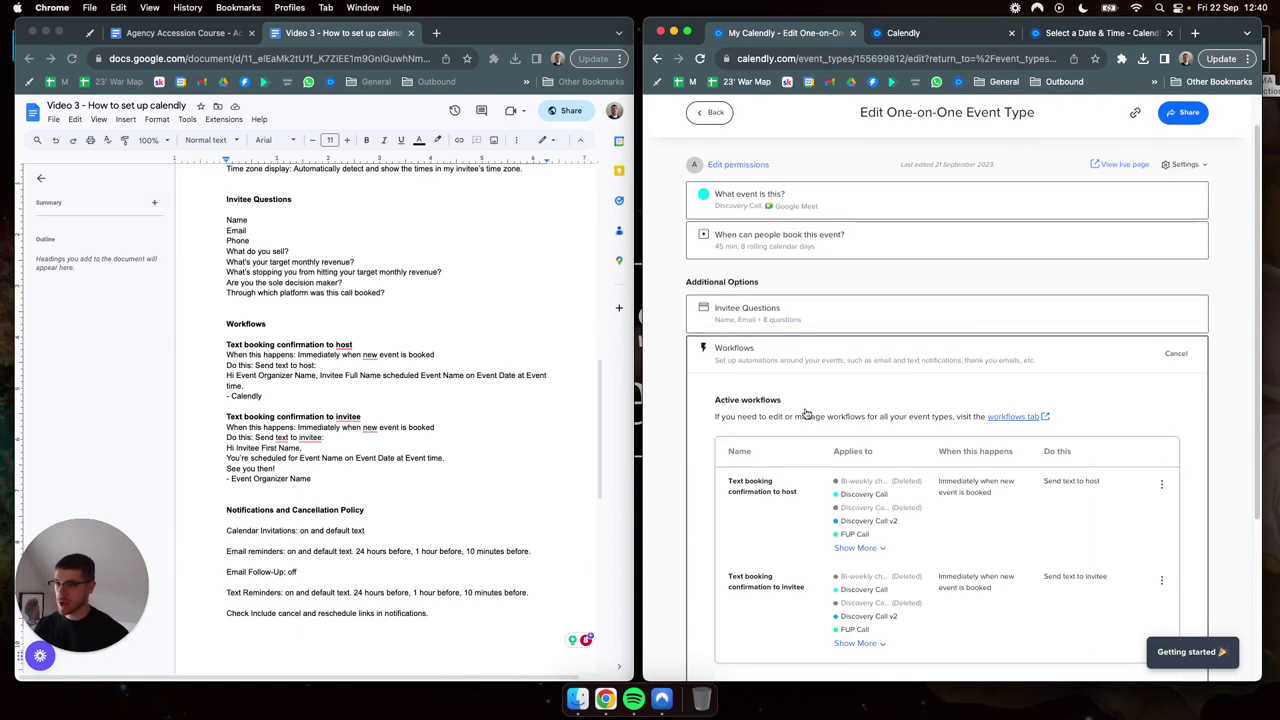
pyautogui.scroll(-2, 806, 362)
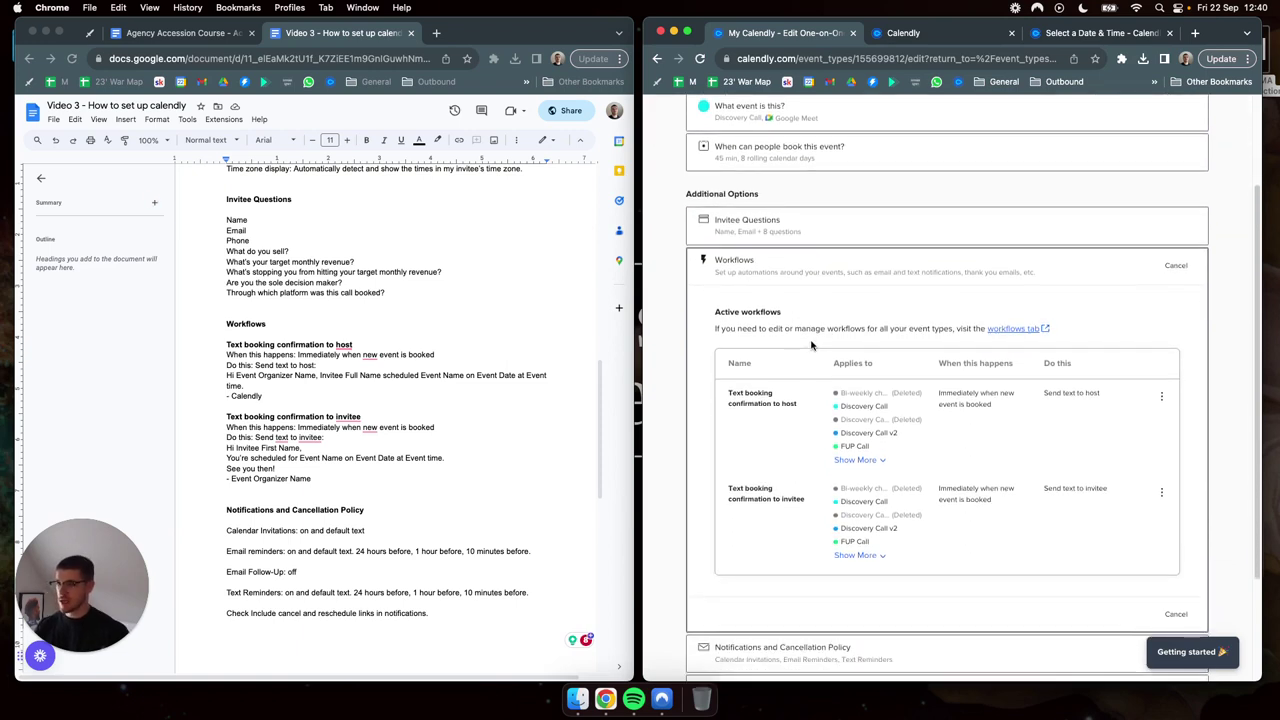
pyautogui.scroll(-1, 811, 350)
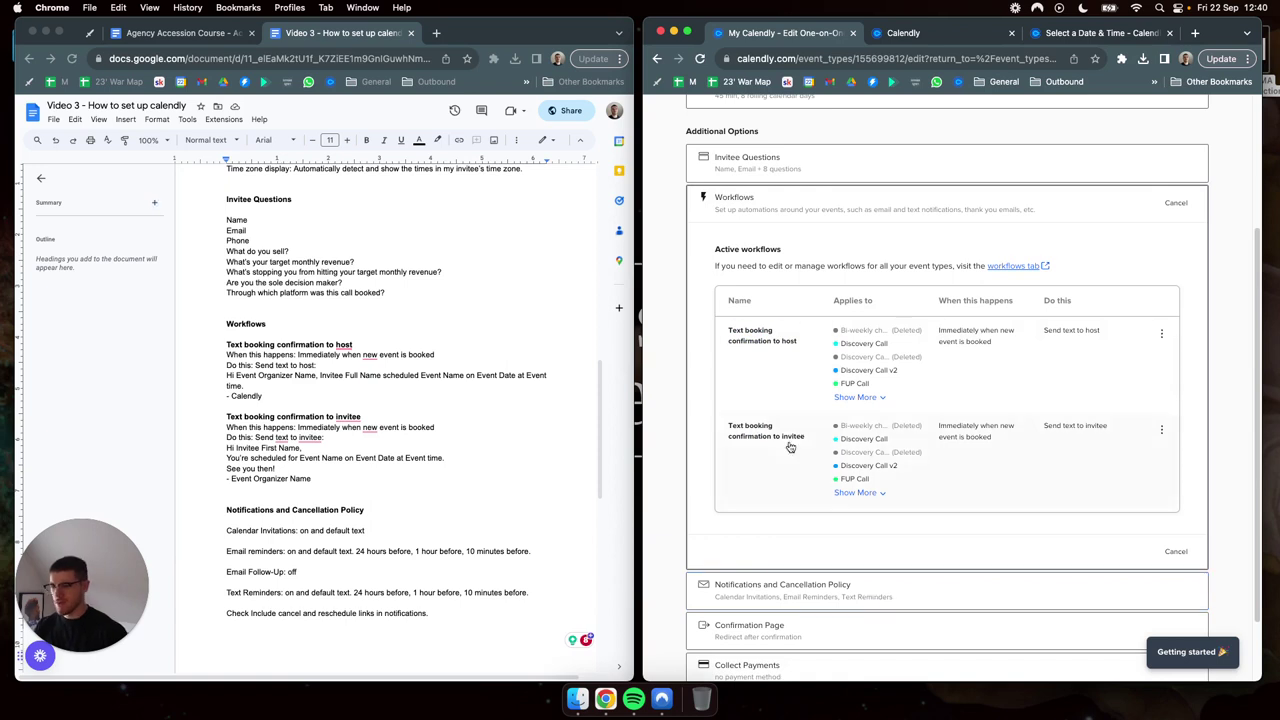
# - Glance at the Notifications and Cancellation Policy section and return to the event's active workflows
pyautogui.scroll(-2, 849, 512)
pyautogui.click(849, 512)
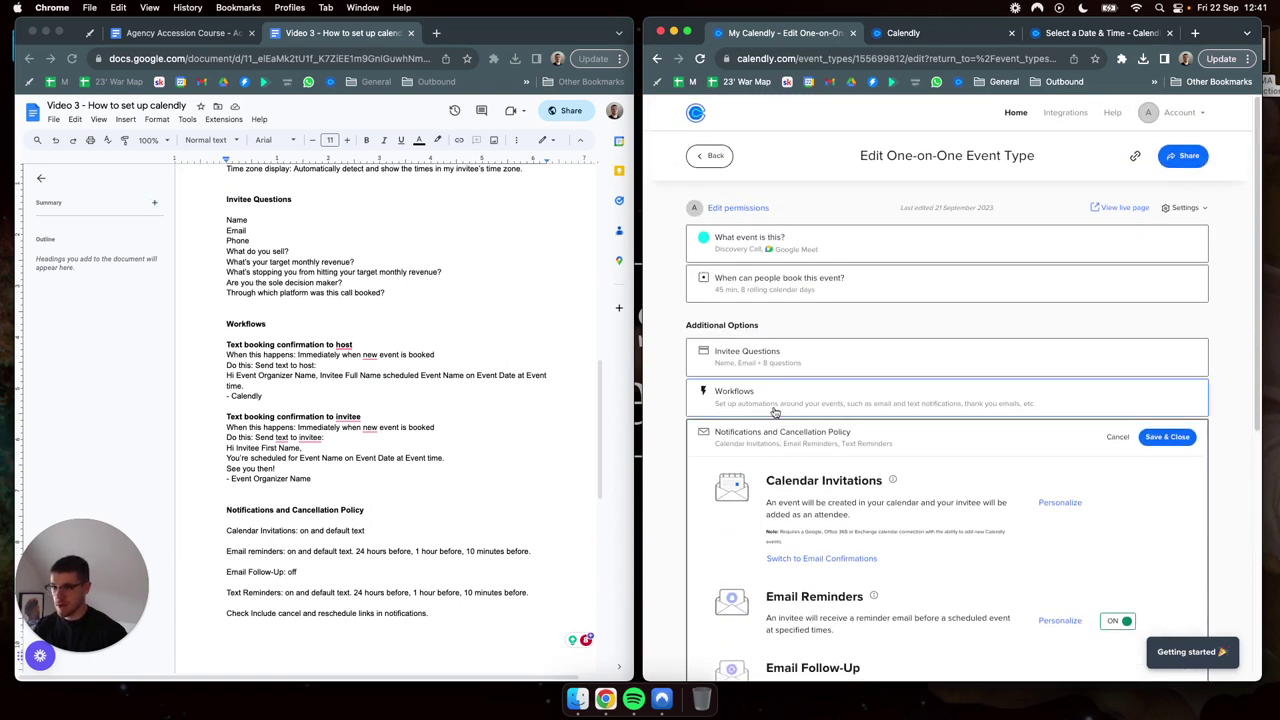
pyautogui.click(774, 410)
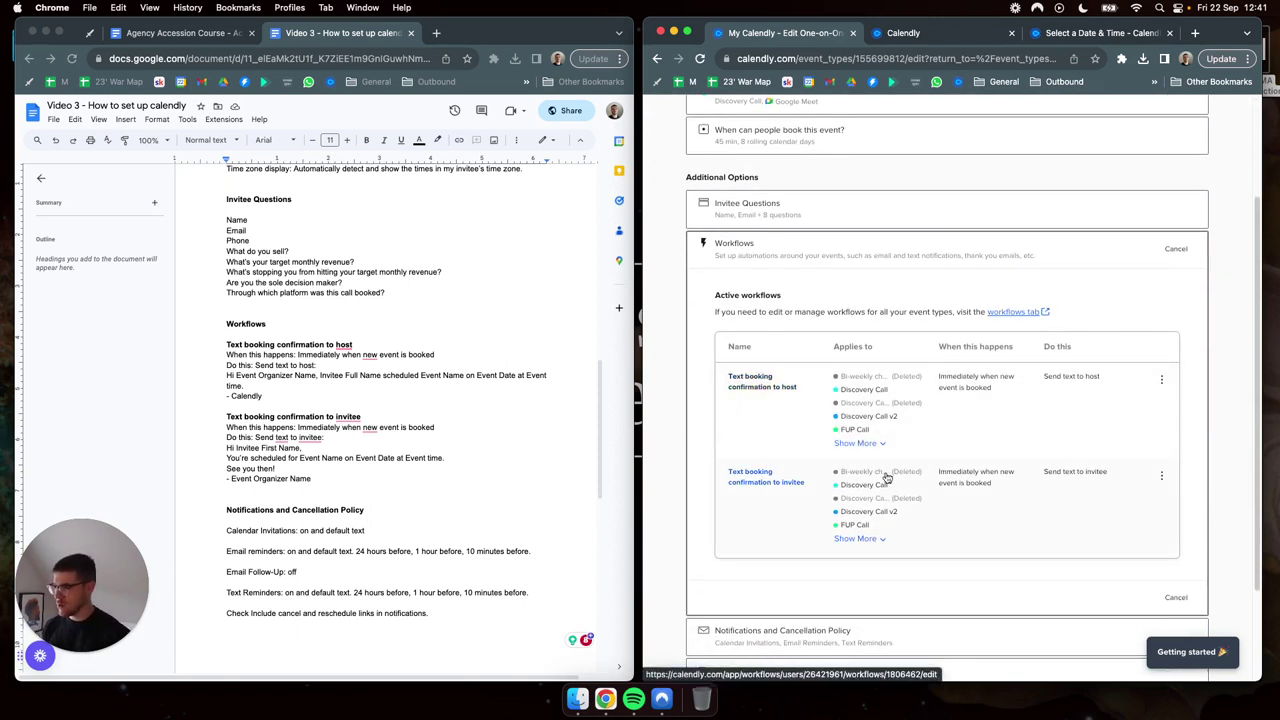
pyautogui.scroll(-3, 890, 476)
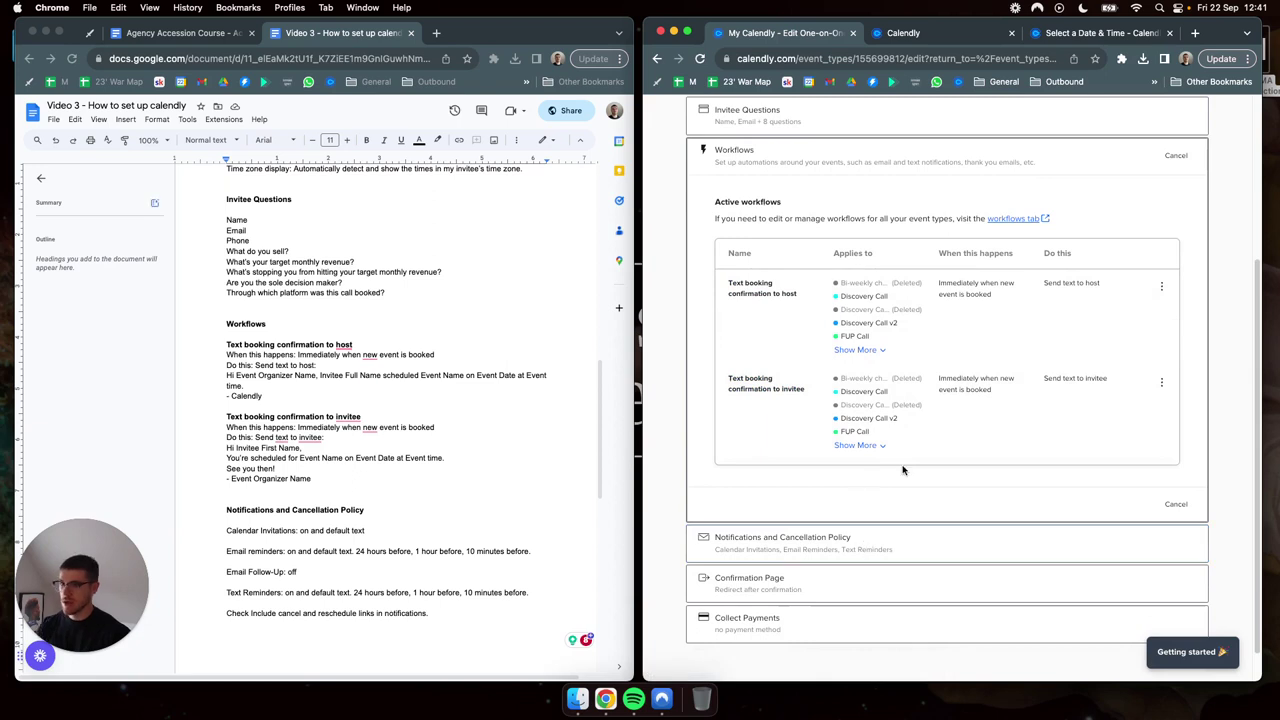
pyautogui.scroll(3, 903, 460)
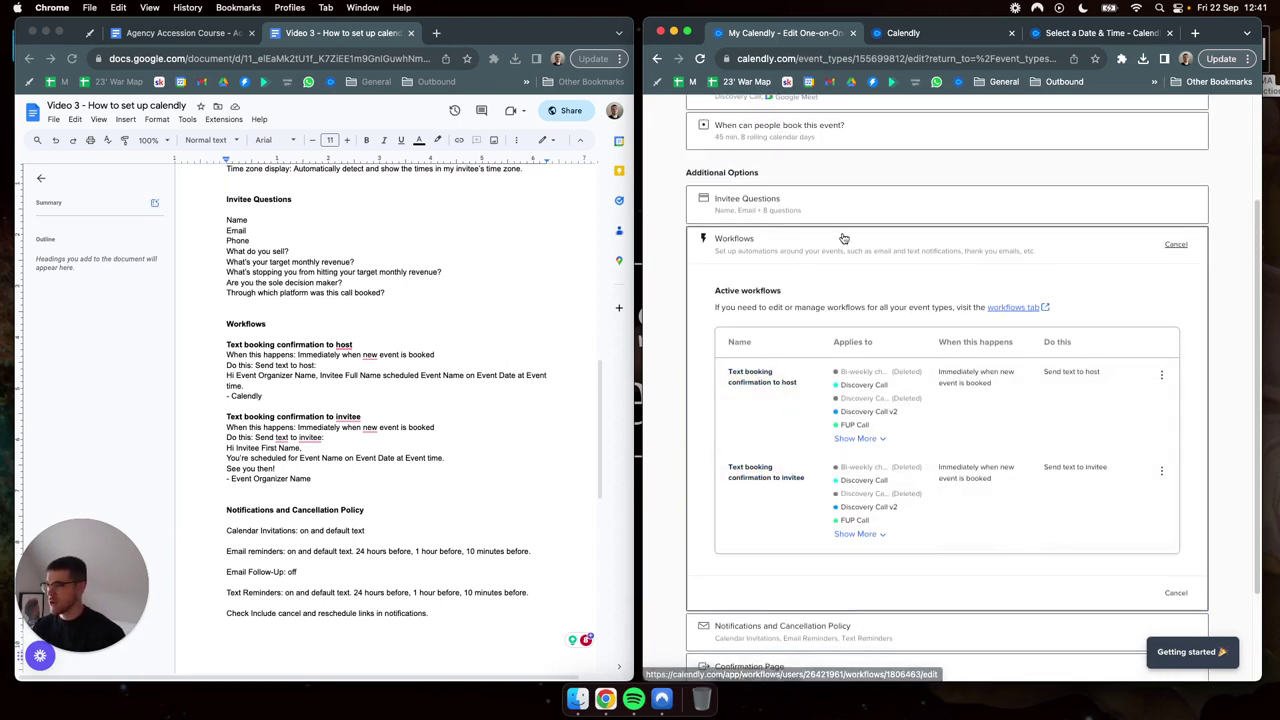
# - Open the page for managing workflows across all event types from the event's Workflows section
pyautogui.hotkey('ctrl', 'Tab')
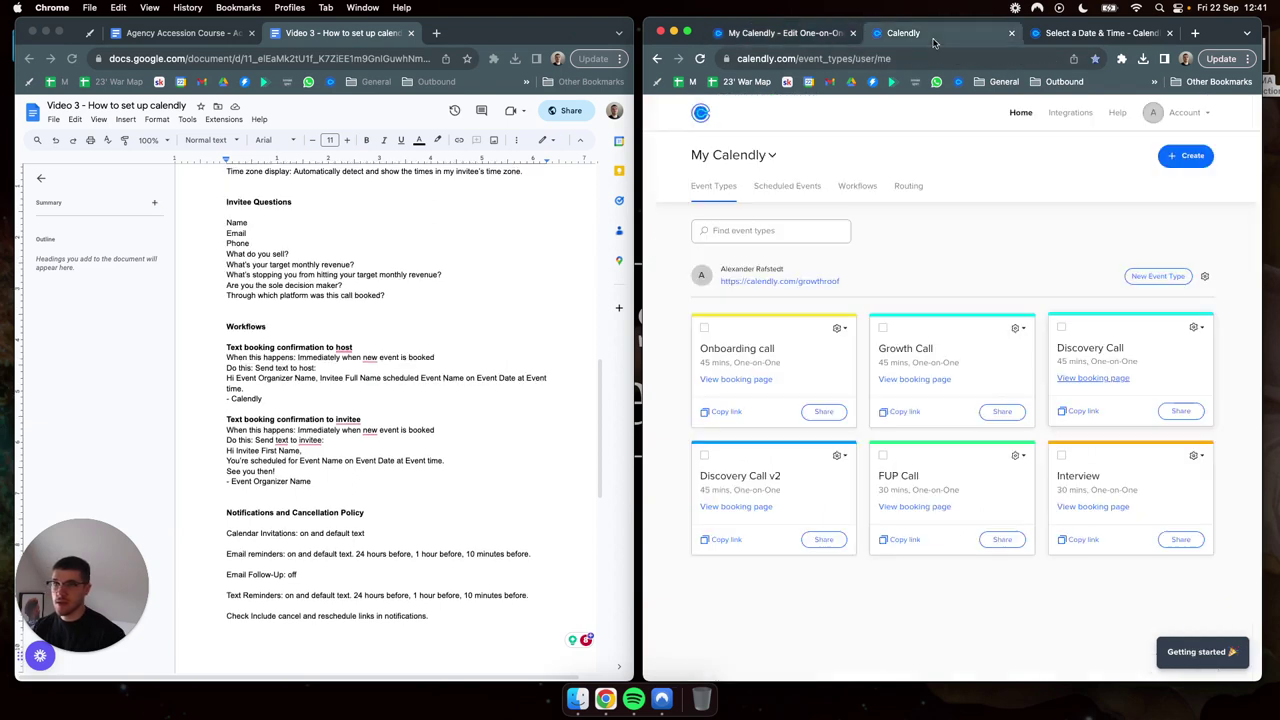
pyautogui.hotkey('ctrl', 'shift', 'Tab')
pyautogui.scroll(-1, 914, 352)
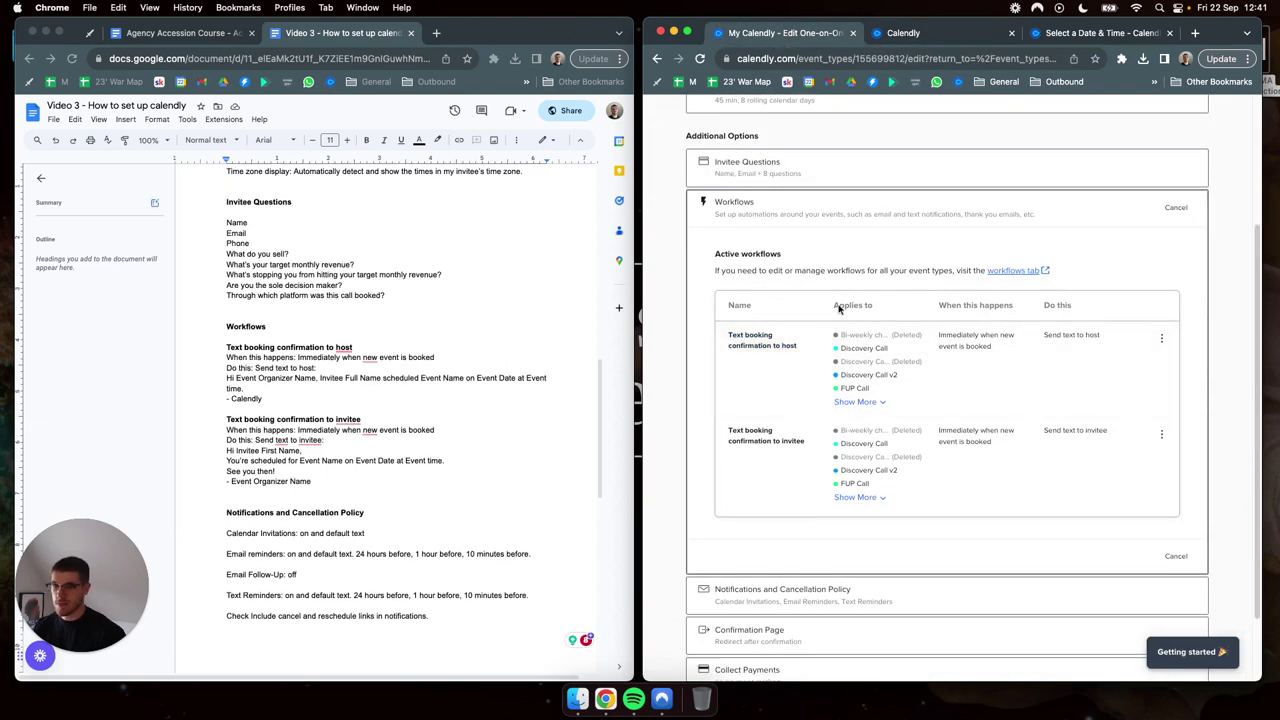
pyautogui.click(1012, 271)
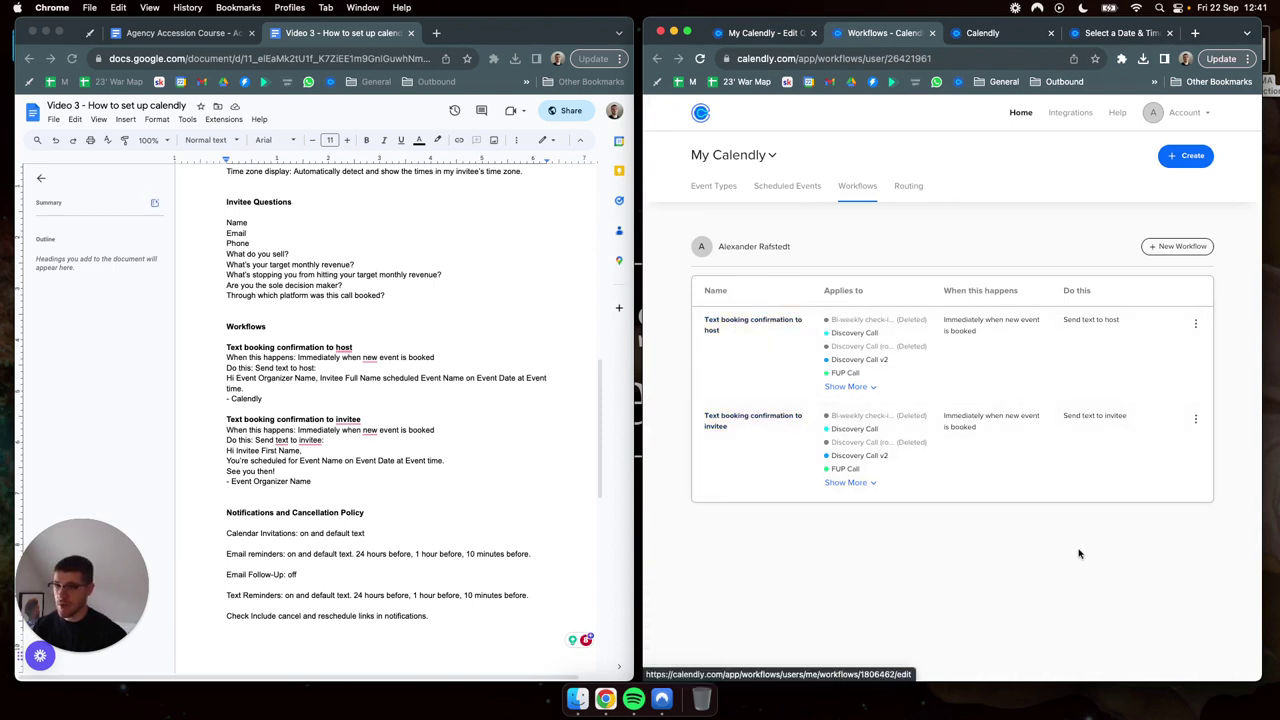
# - Open the host text booking confirmation workflow, compare its text message with the setup document, and return to the workflows list without changes
pyautogui.click(781, 323)
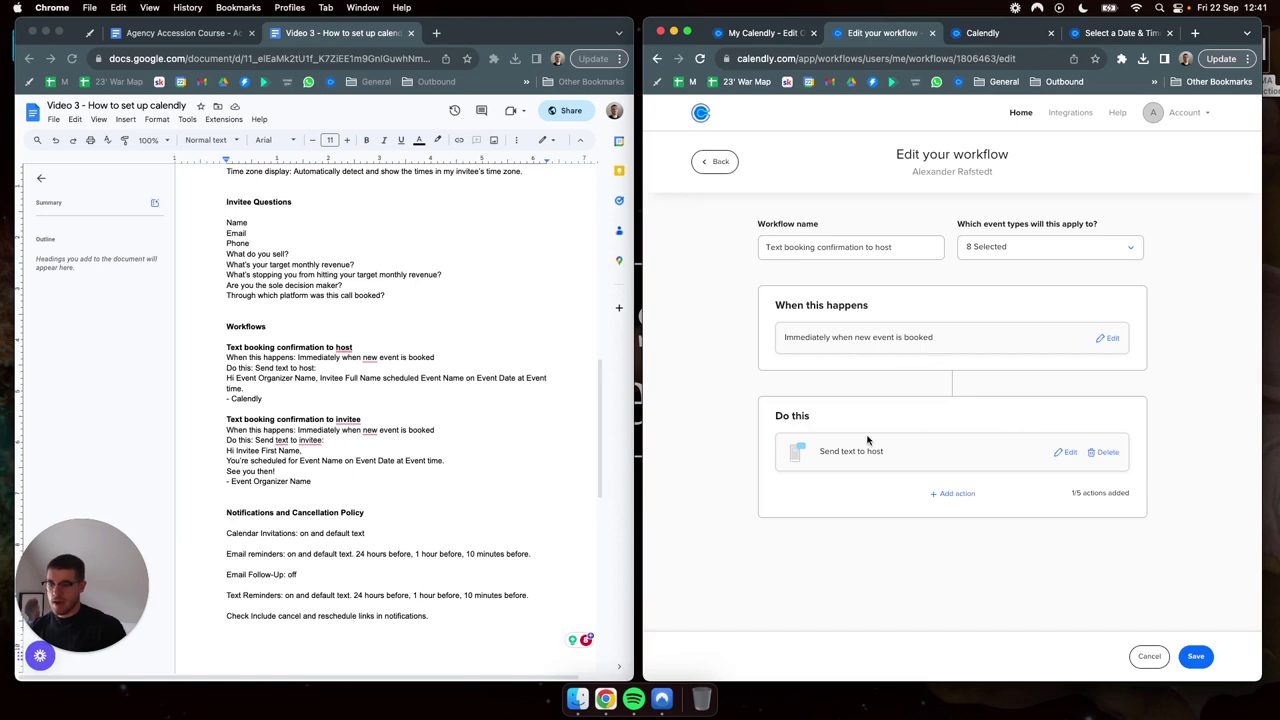
pyautogui.click(1068, 453)
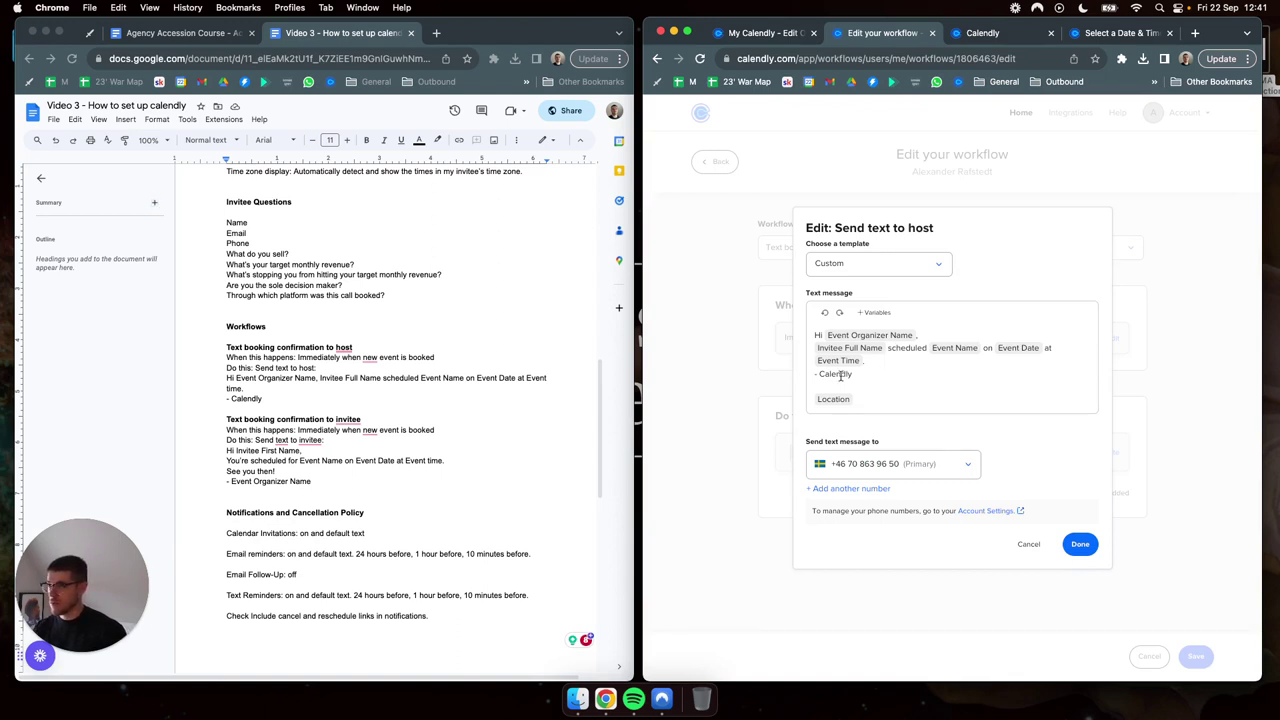
pyautogui.click(352, 389)
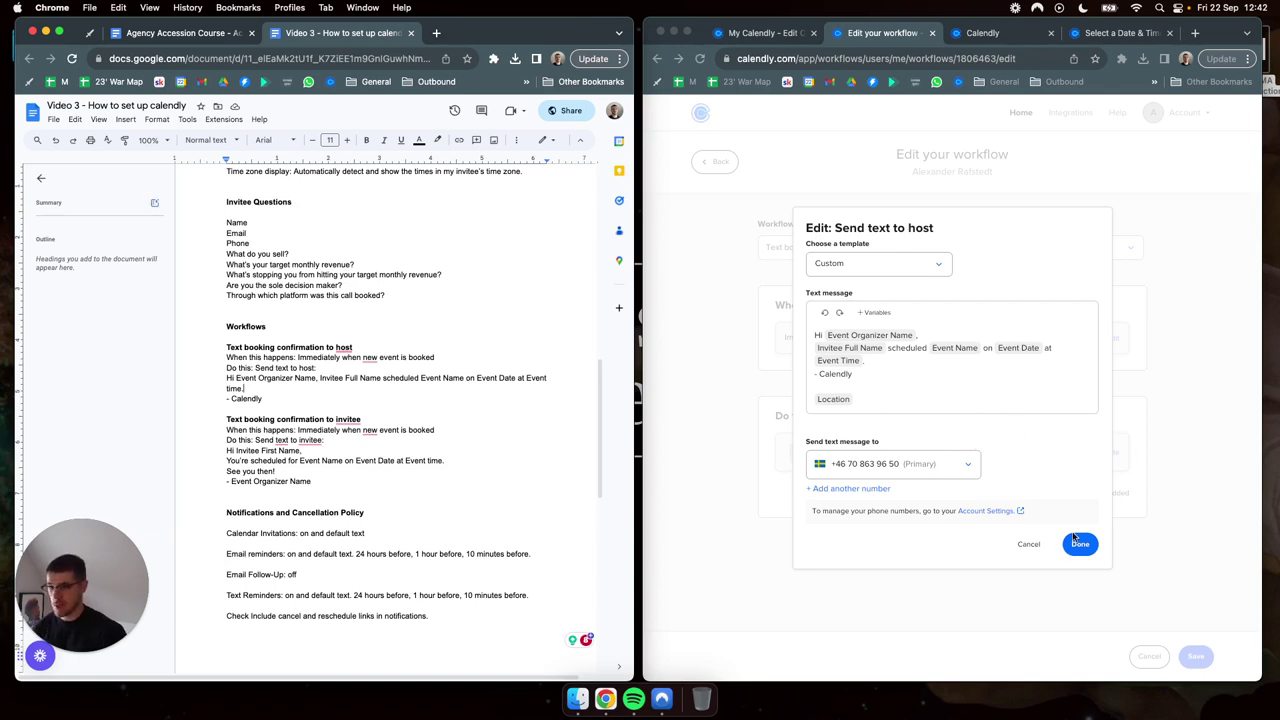
pyautogui.click(1028, 548)
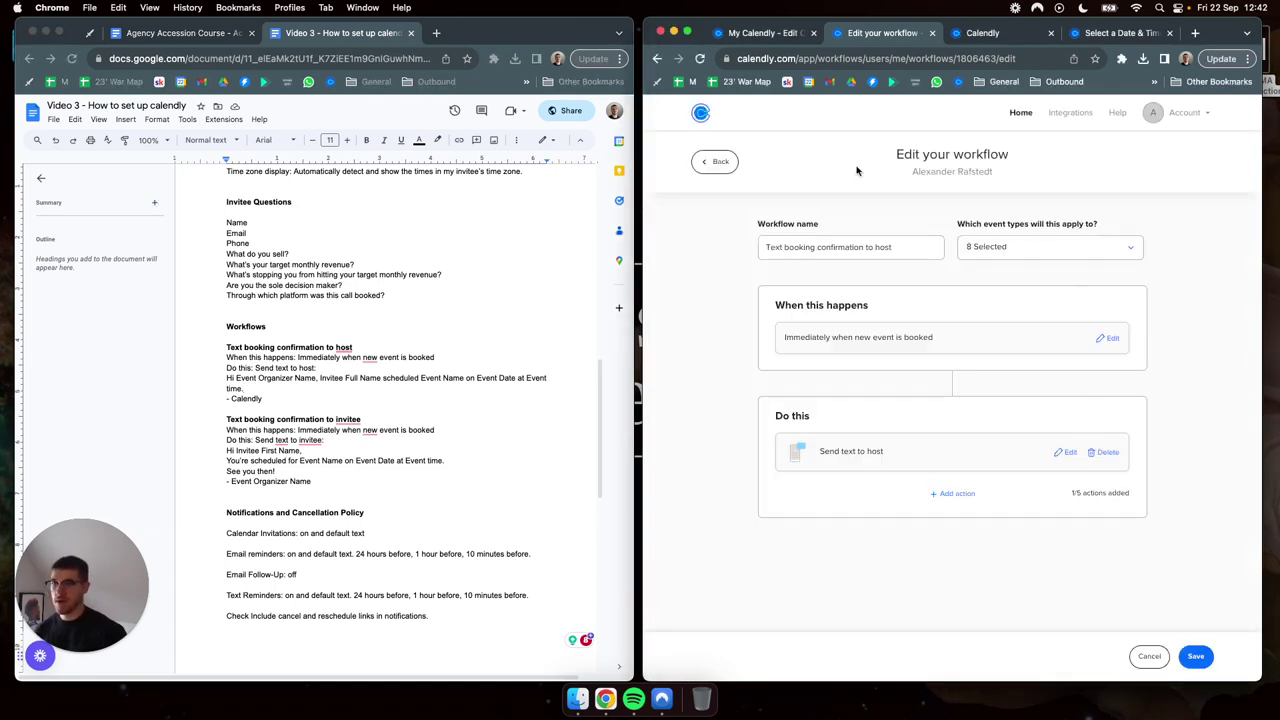
pyautogui.click(715, 163)
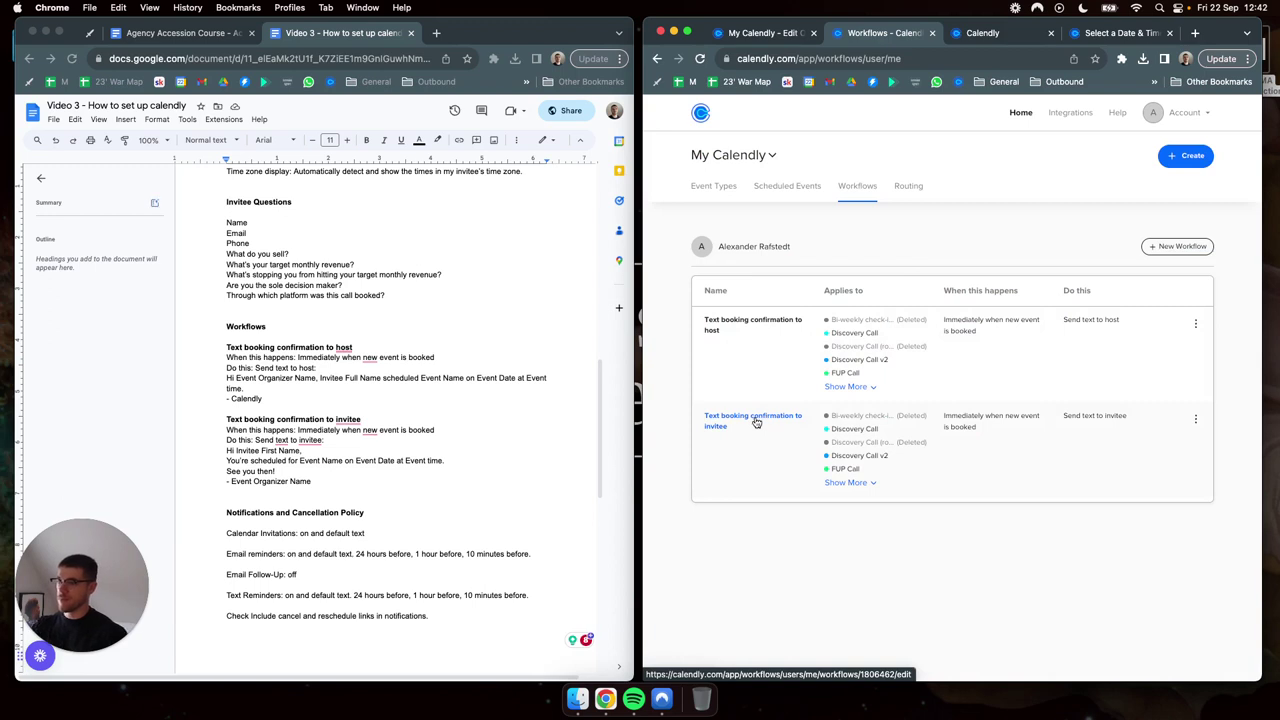
# - Open the invitee text booking confirmation workflow, inspect its text action, and go back to the workflows list without changing anything
pyautogui.click(757, 421)
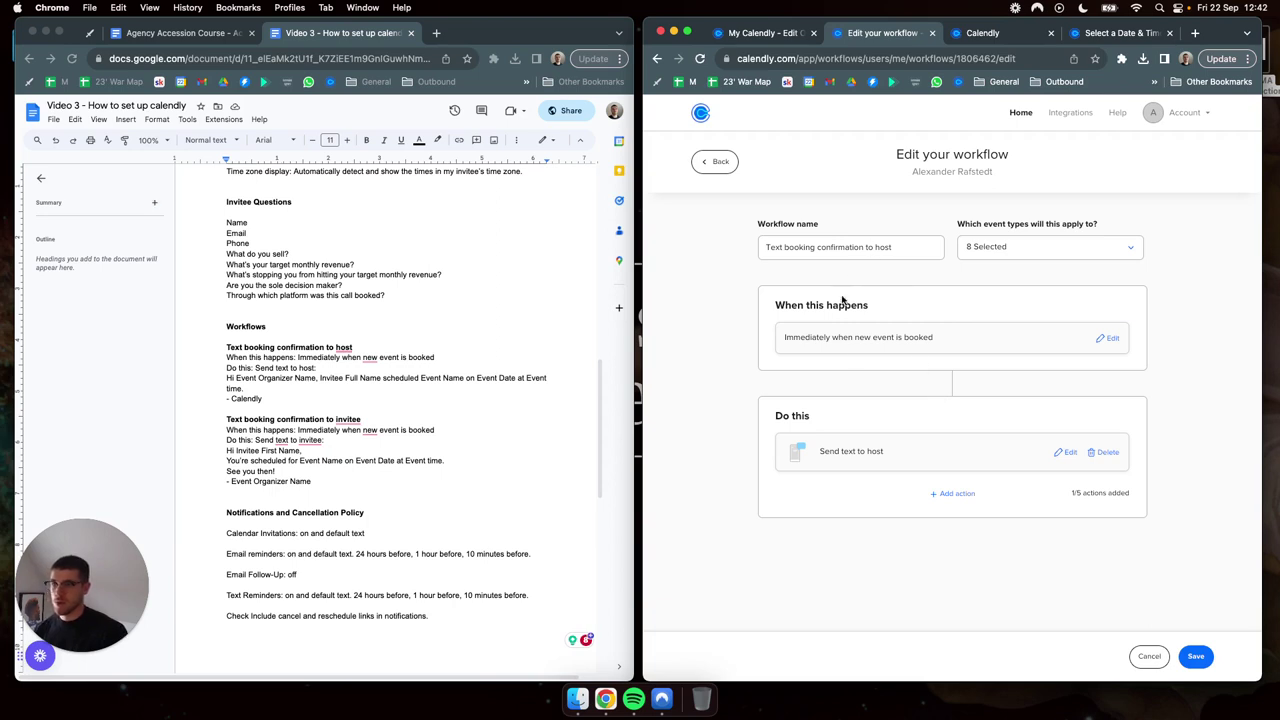
pyautogui.click(1068, 452)
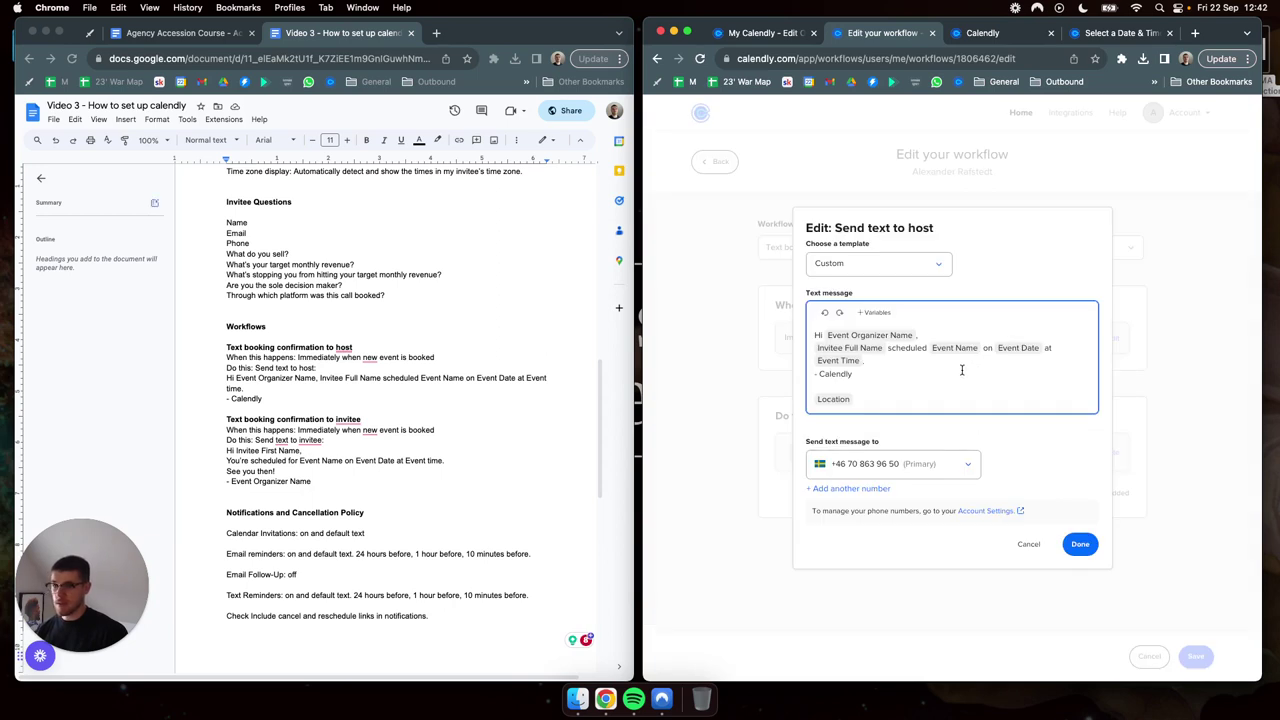
pyautogui.scroll(-1, 505, 410)
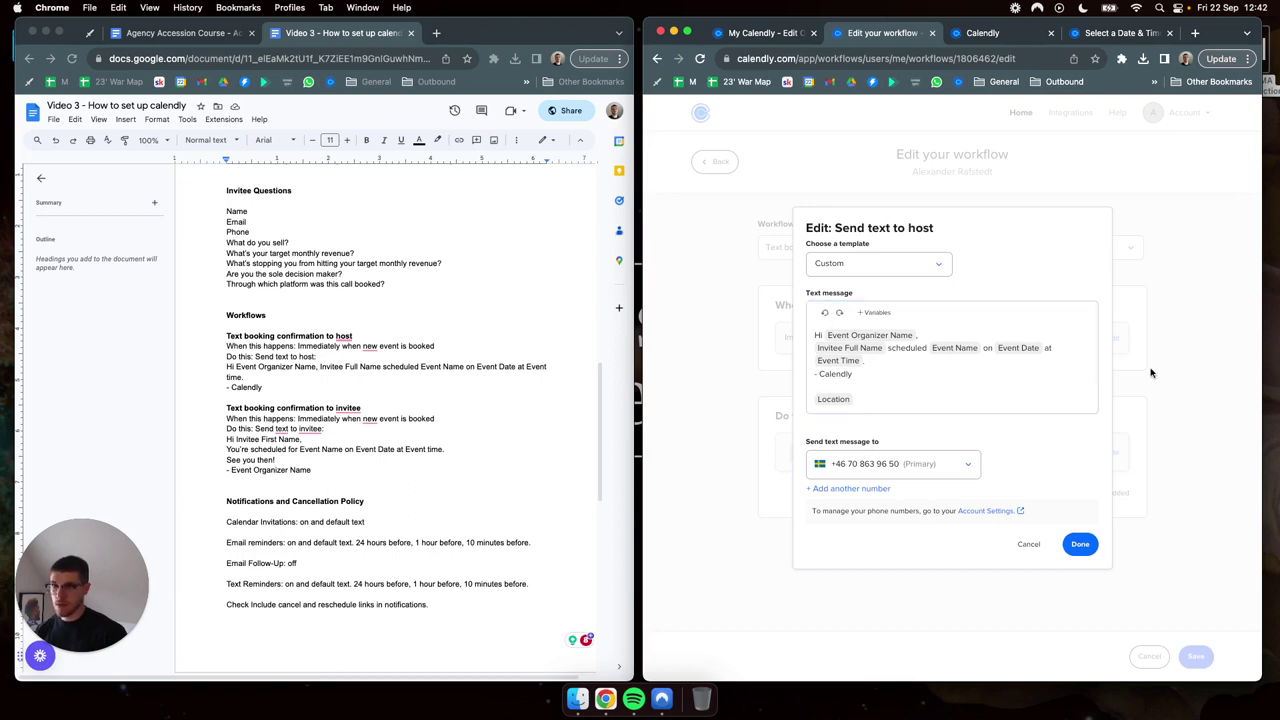
pyautogui.click(1032, 546)
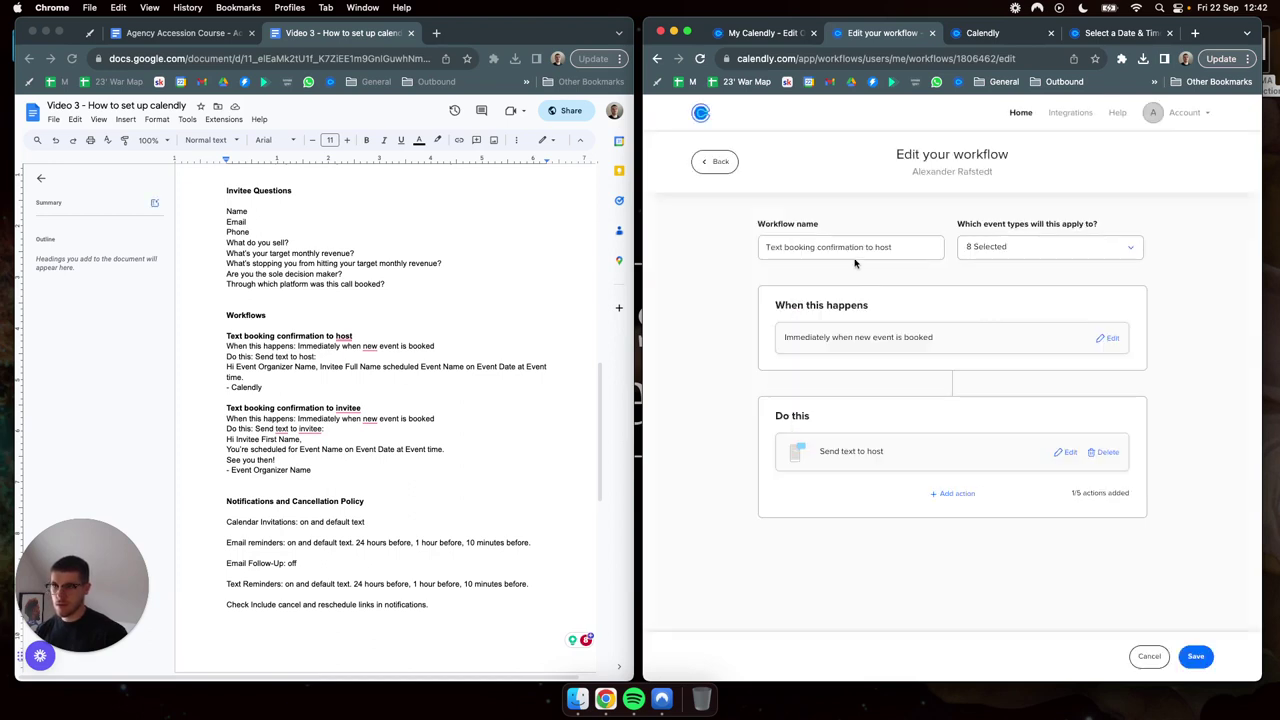
pyautogui.click(700, 162)
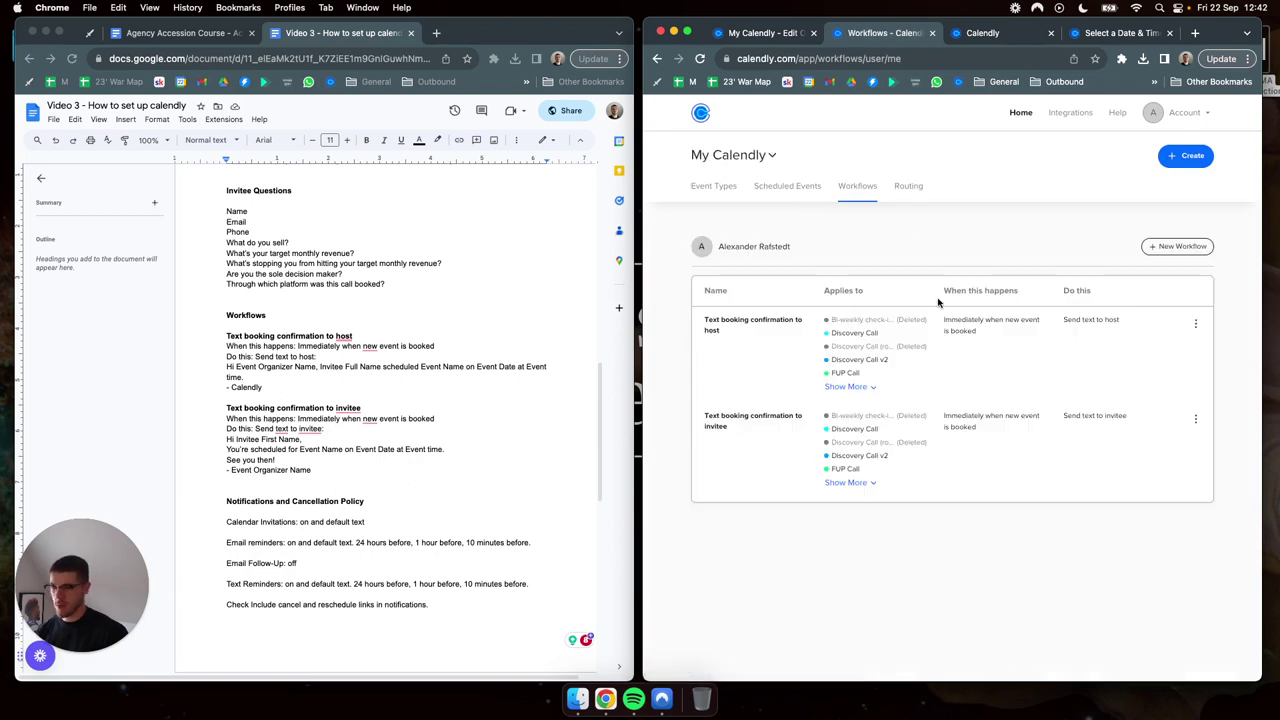
# - Reopen the invitee confirmation workflow, review its text message and available templates, and leave it without changes
pyautogui.click(757, 419)
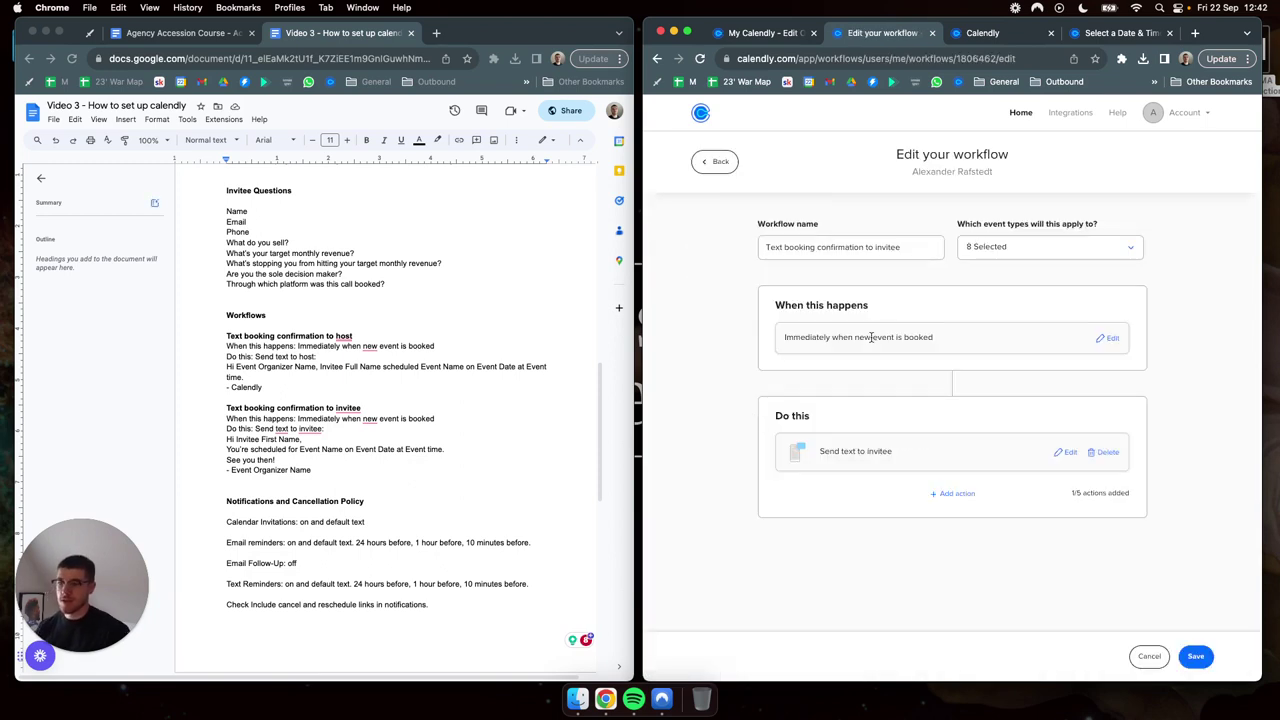
pyautogui.click(1065, 452)
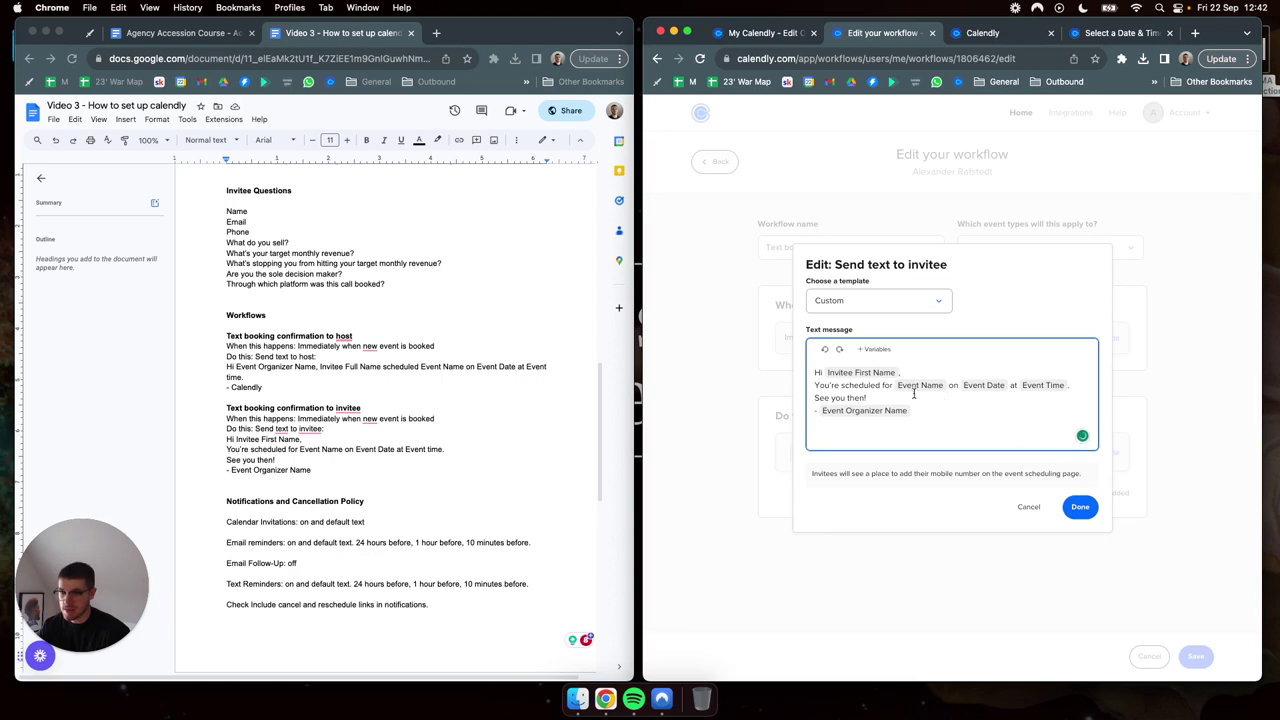
pyautogui.click(931, 302)
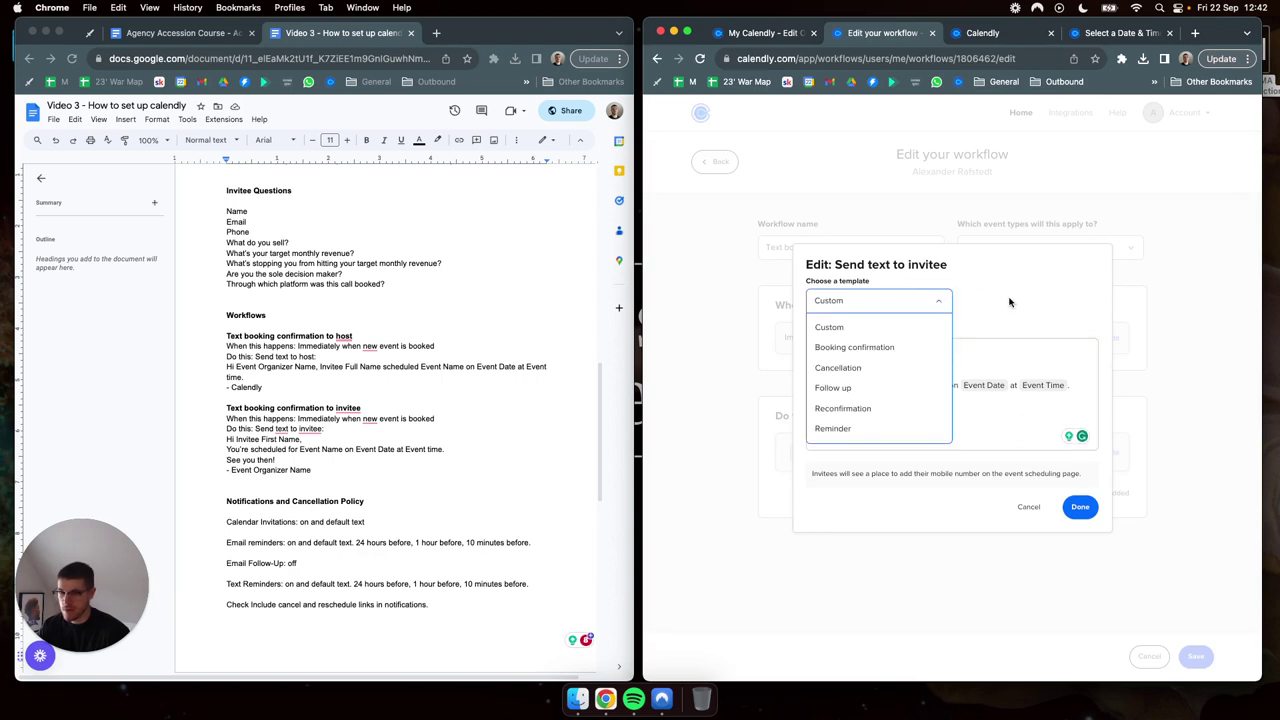
pyautogui.click(935, 302)
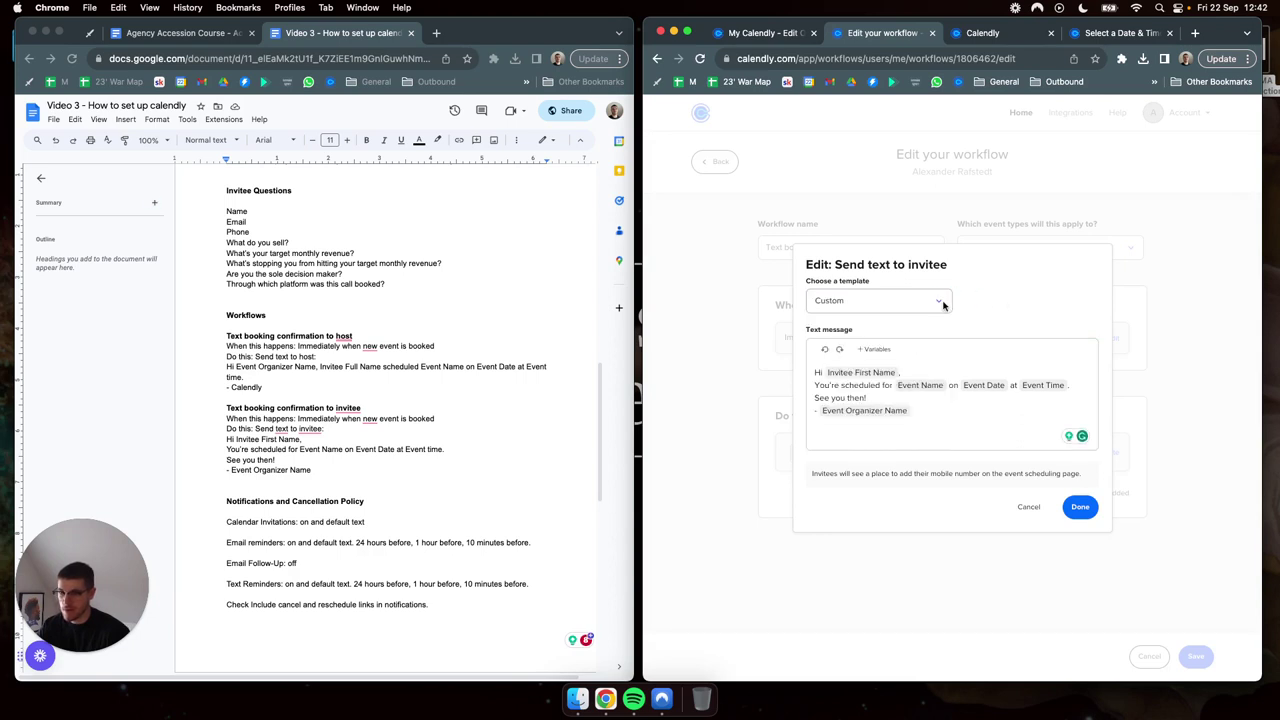
pyautogui.click(1028, 510)
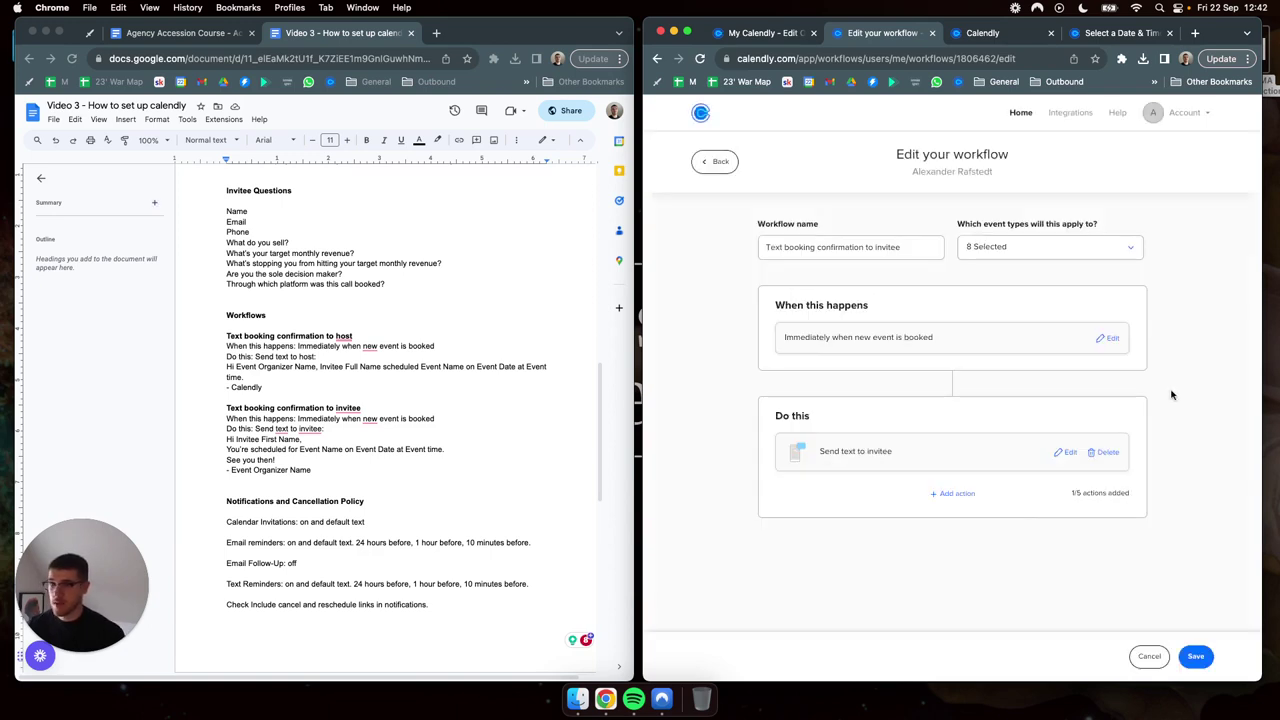
pyautogui.click(719, 163)
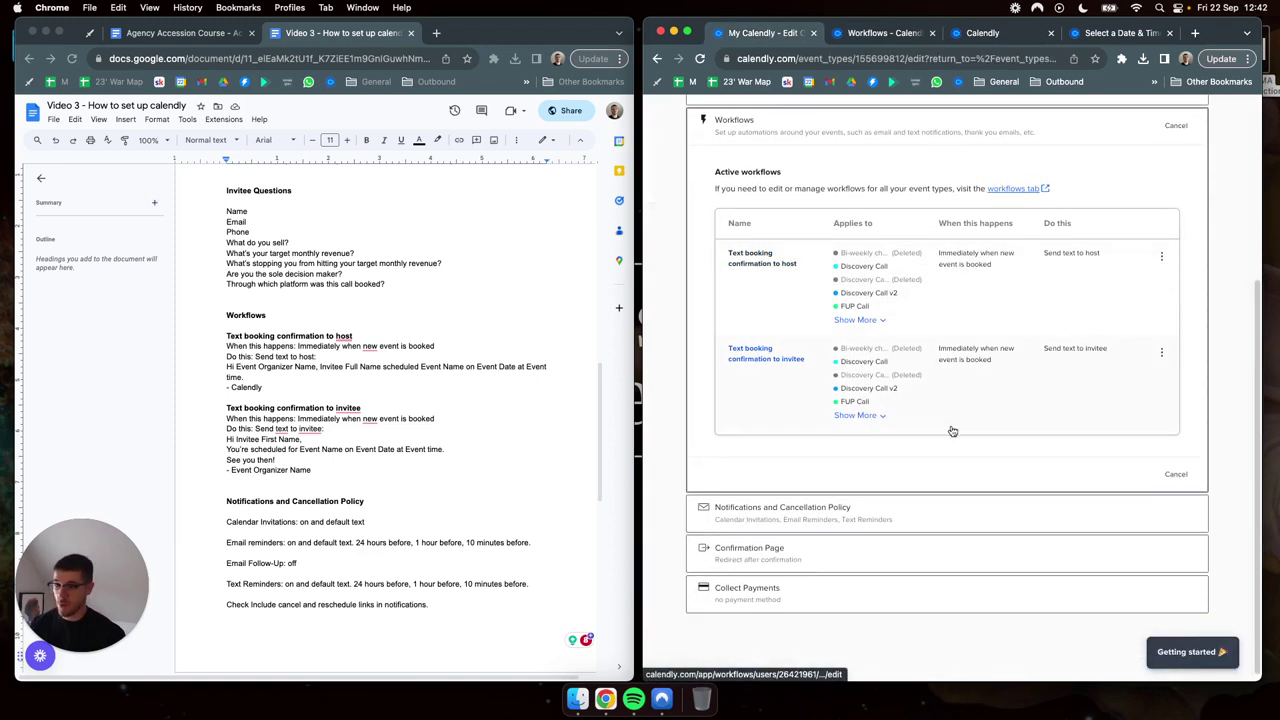
# - Expand the event's Notifications and Cancellation Policy section and compare it with the matching part of the setup document
pyautogui.click(903, 517)
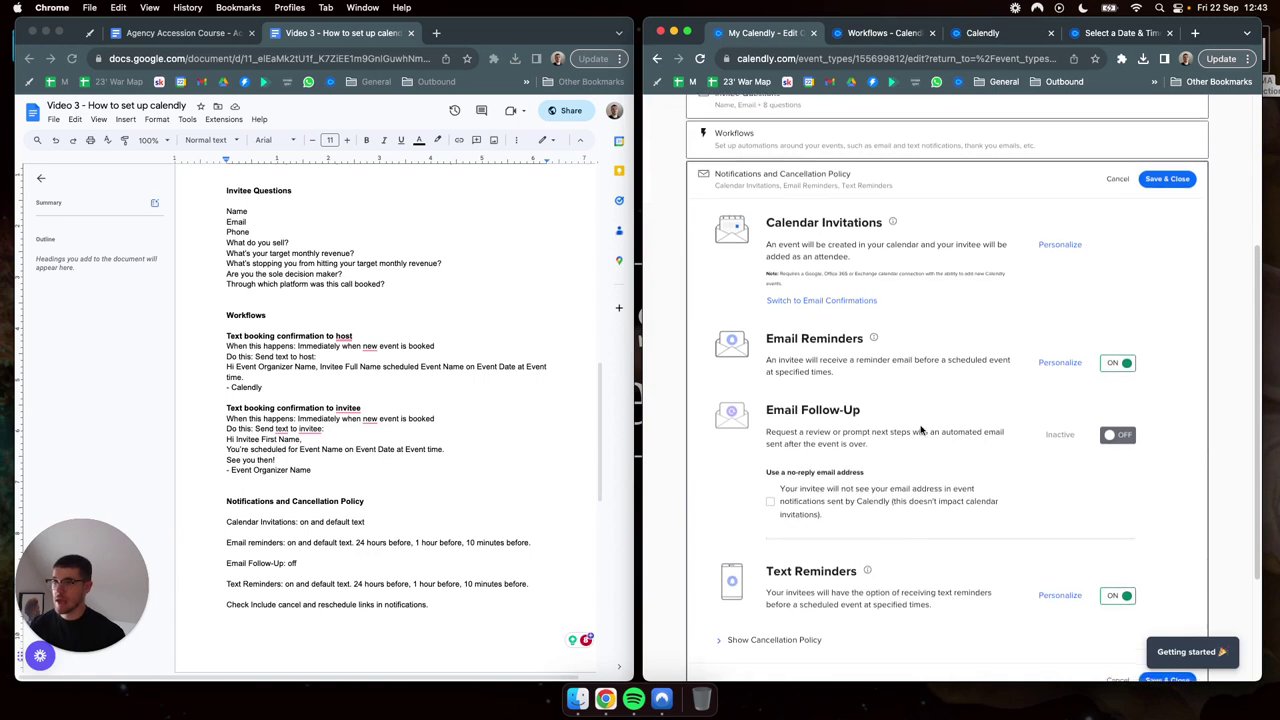
pyautogui.scroll(-2, 416, 384)
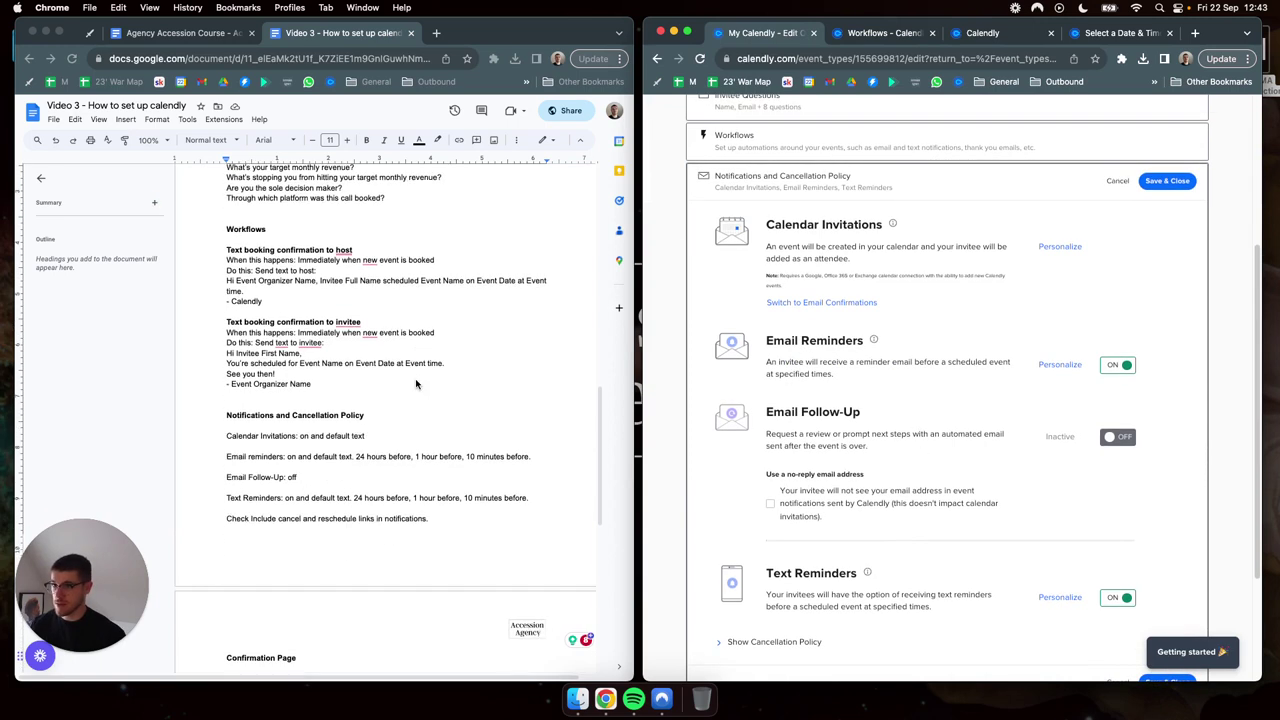
pyautogui.click(244, 442)
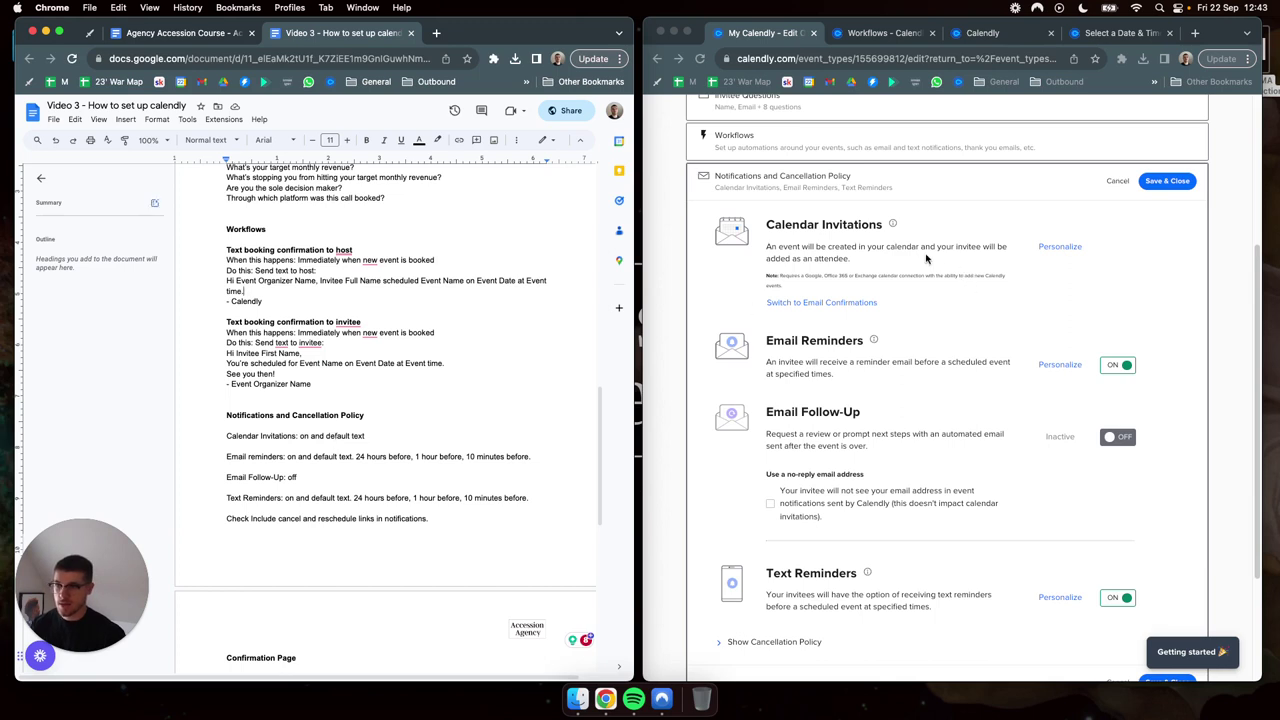
pyautogui.click(873, 254)
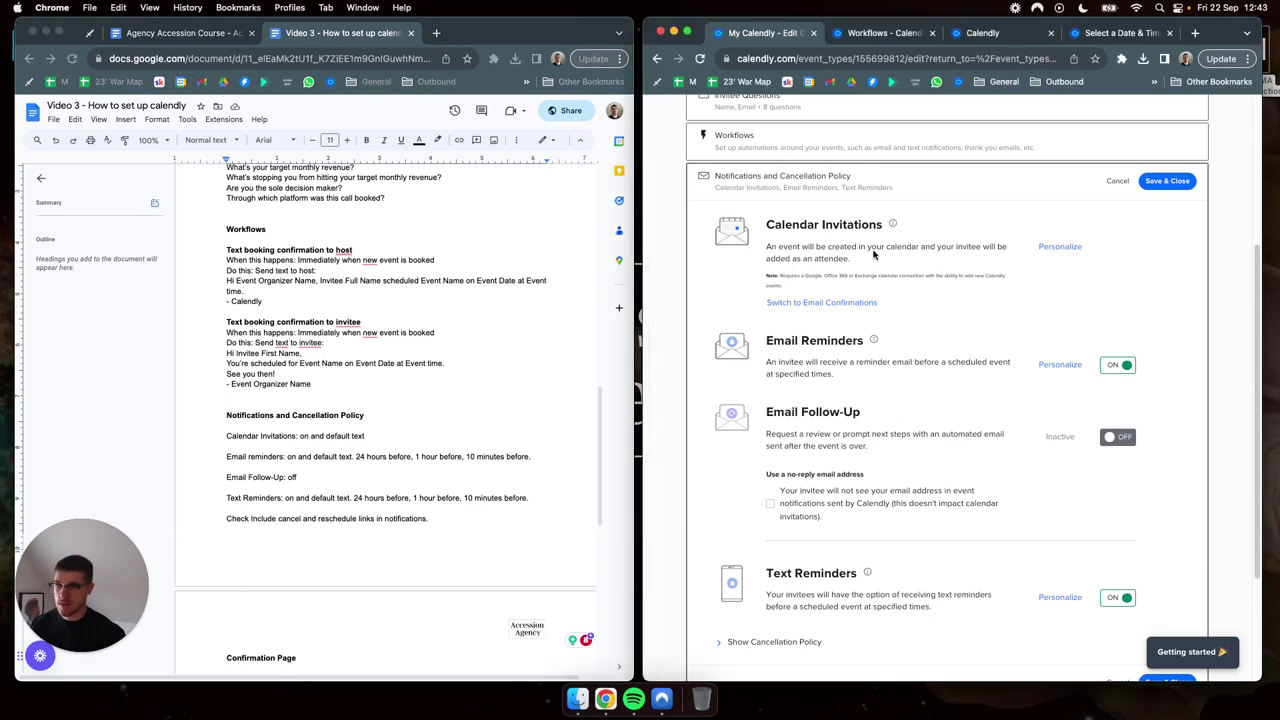
# - Open the Calendar Invitations personalization and review its title and body text
pyautogui.click(1062, 247)
pyautogui.scroll(-2, 1000, 290)
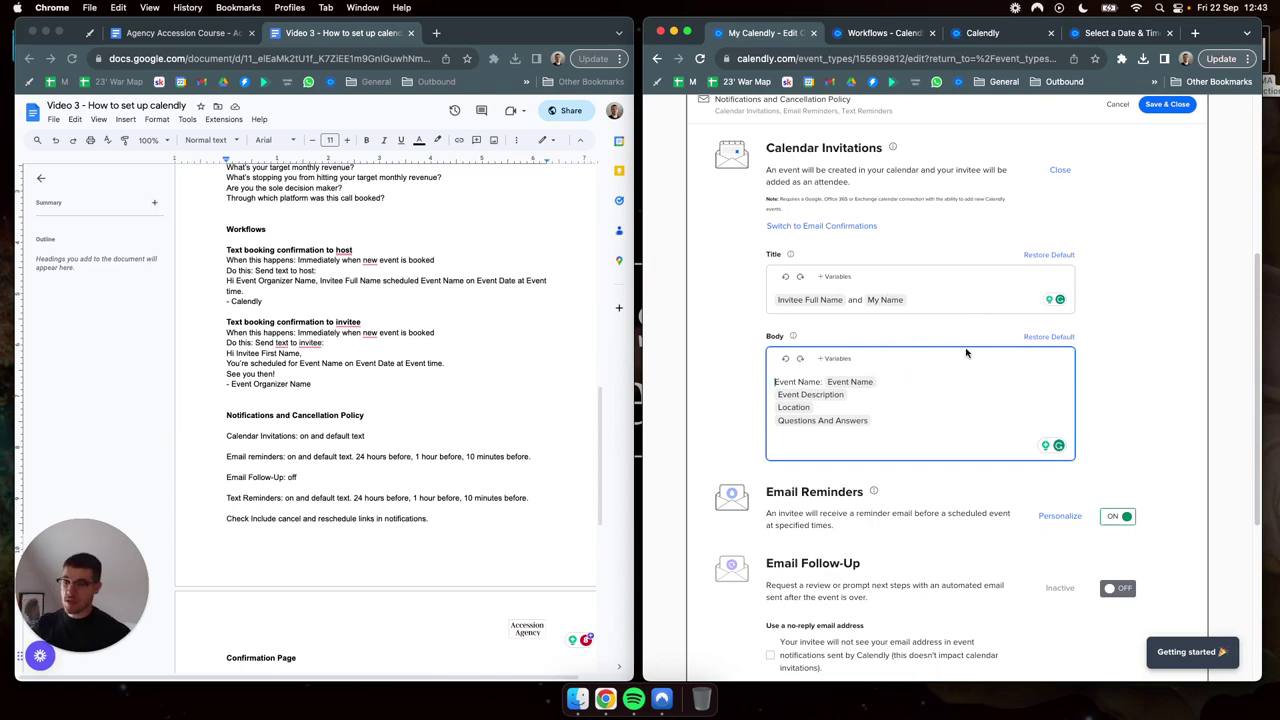
pyautogui.click(1133, 327)
pyautogui.scroll(-1, 1137, 318)
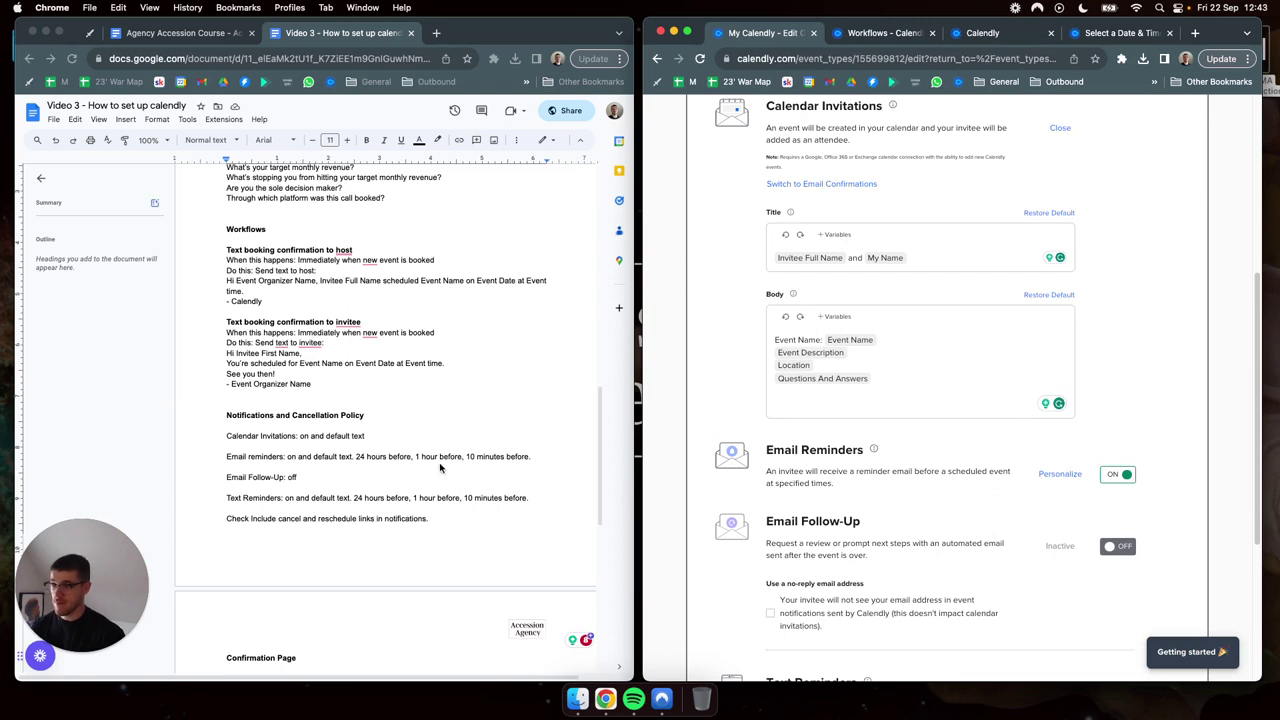
# - Open the Email Reminders personalization and review its subject, body and reminder timing
pyautogui.click(1060, 474)
pyautogui.scroll(-1, 1130, 410)
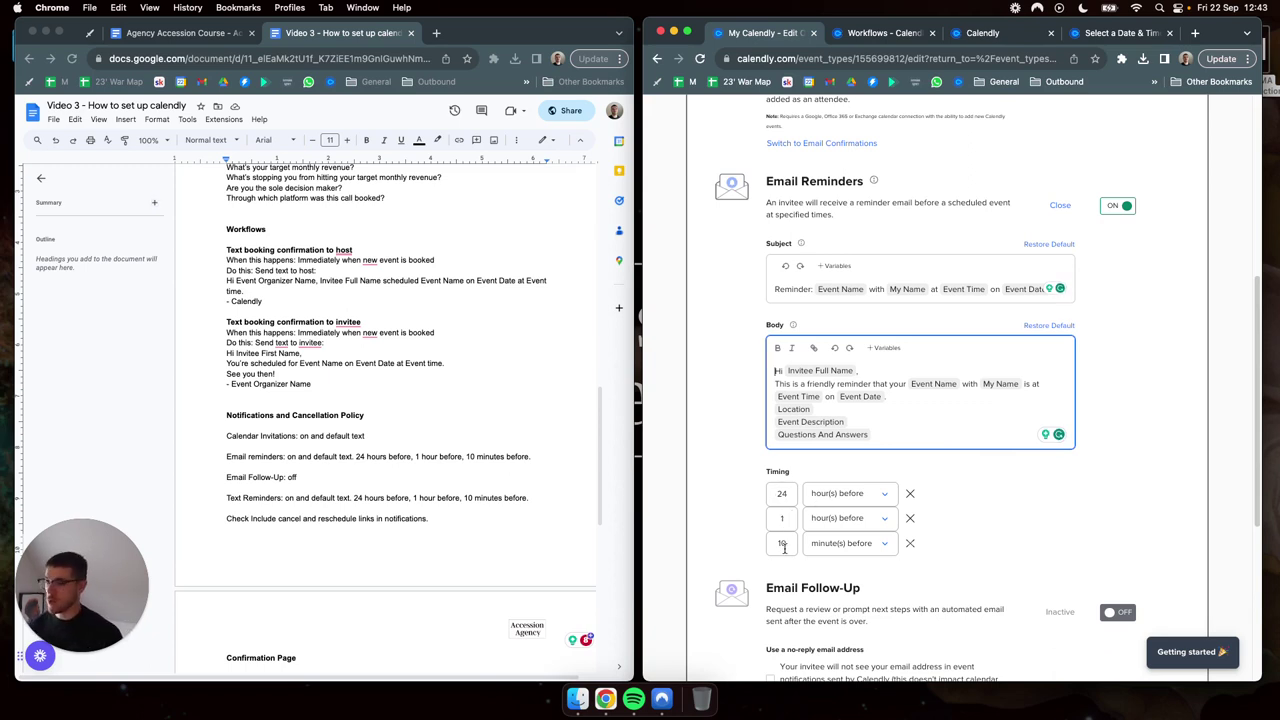
pyautogui.scroll(2, 1090, 478)
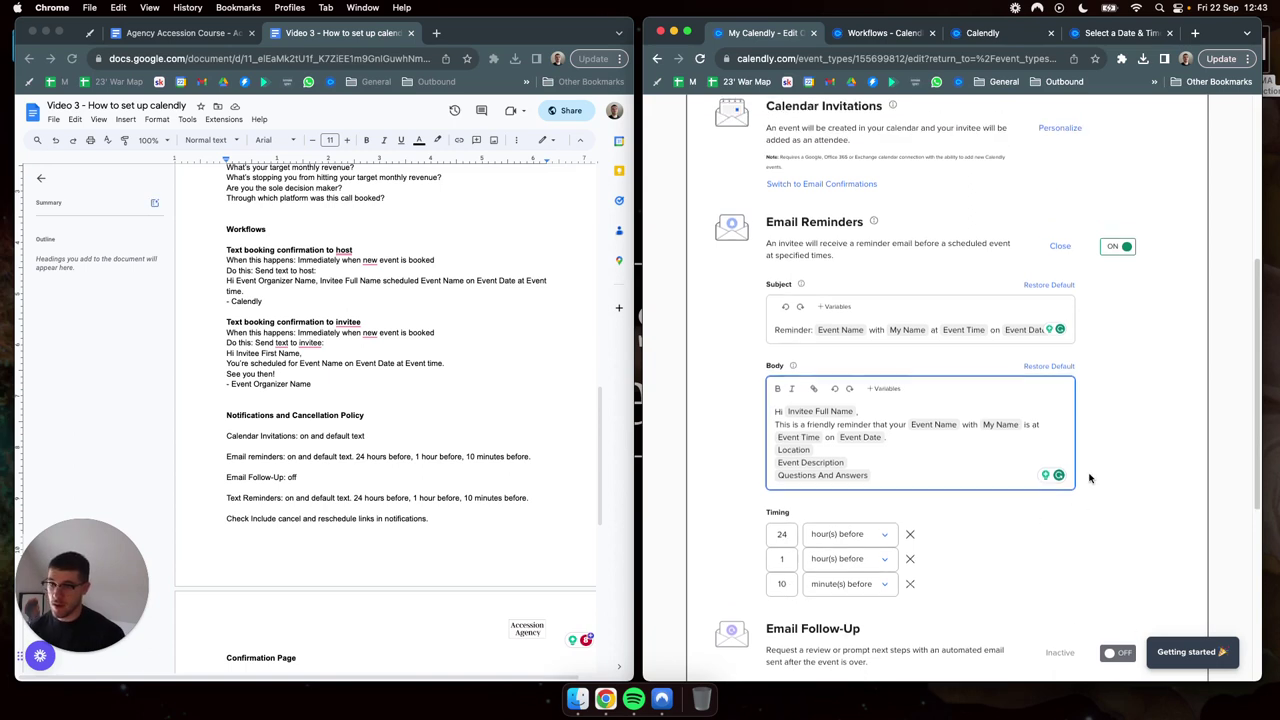
pyautogui.scroll(-1, 1090, 478)
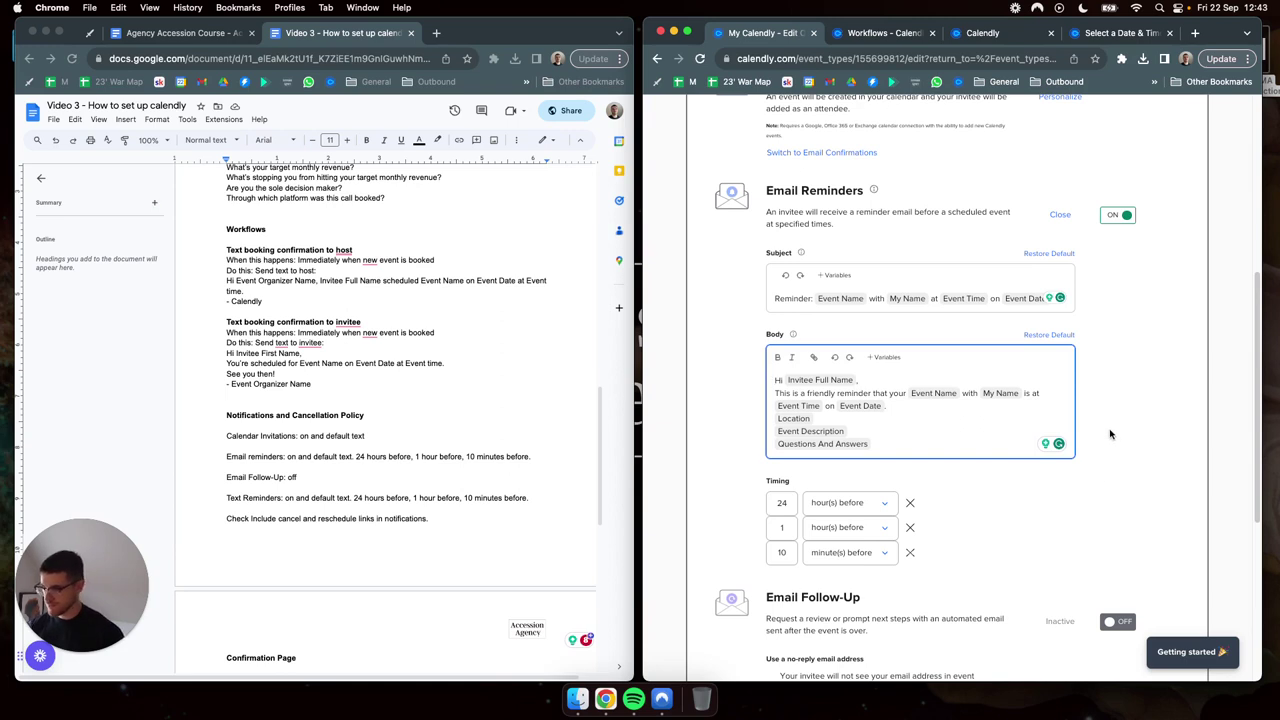
# - Check the Email Follow-Up setting, the Text Reminders message and timing, and the cancellation policy options against the setup document
pyautogui.scroll(-3, 895, 427)
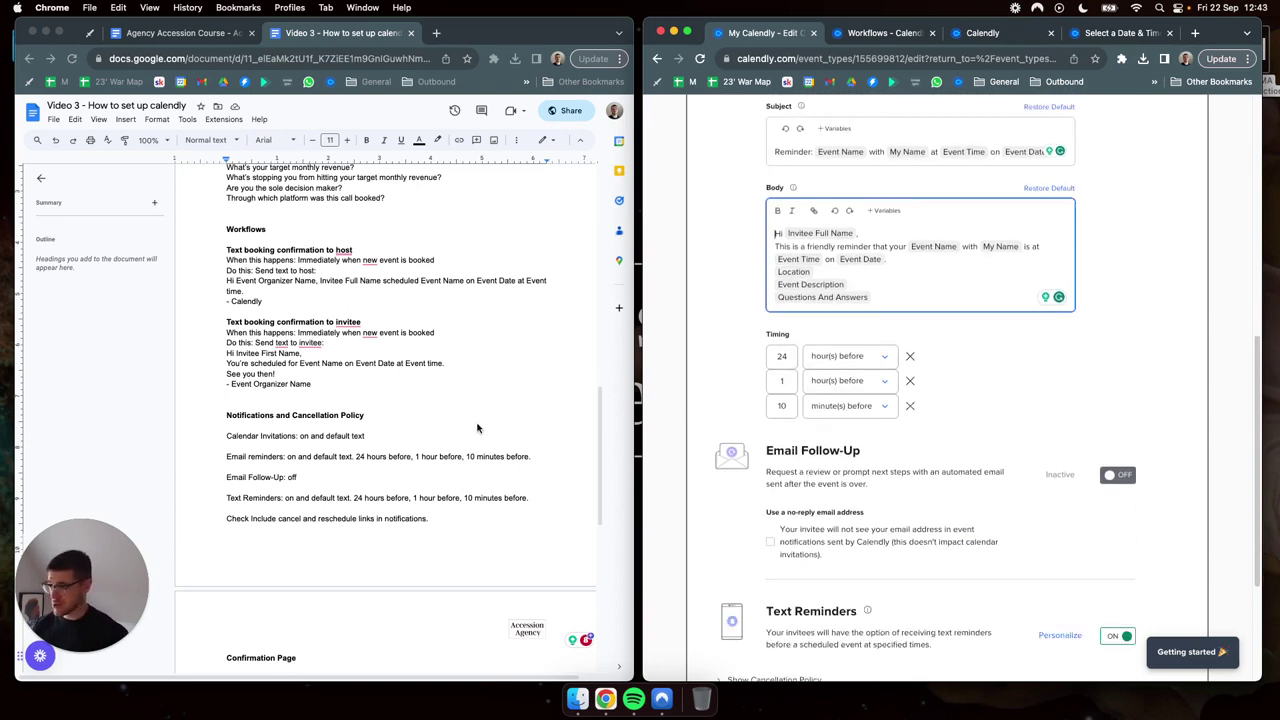
pyautogui.scroll(-2, 479, 428)
pyautogui.scroll(-1, 915, 427)
pyautogui.scroll(-2, 915, 427)
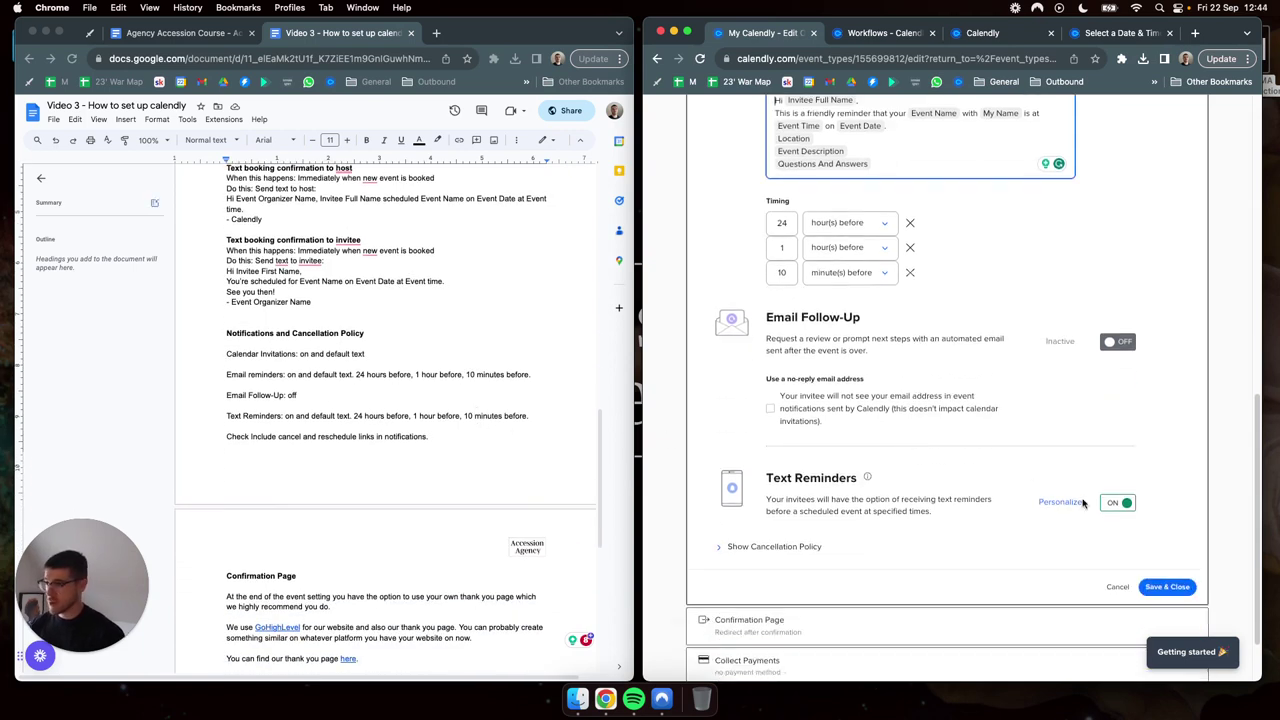
pyautogui.click(1062, 502)
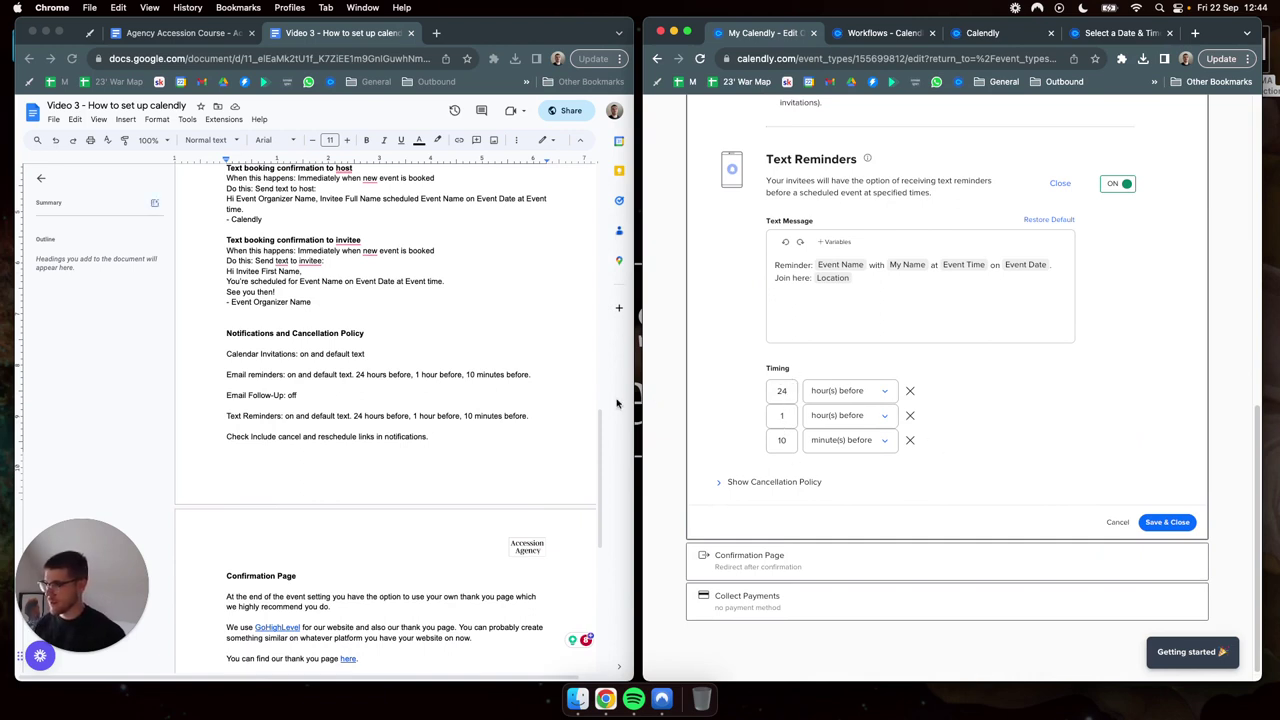
pyautogui.scroll(-1, 955, 456)
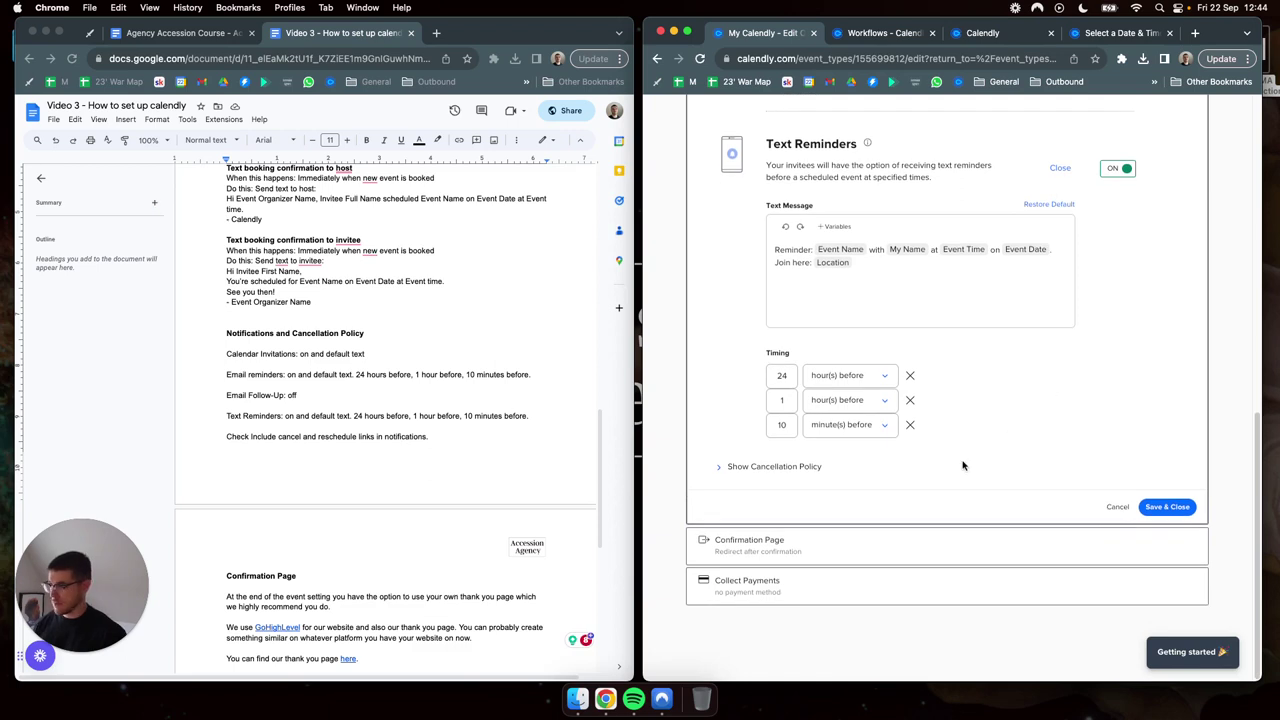
pyautogui.click(770, 467)
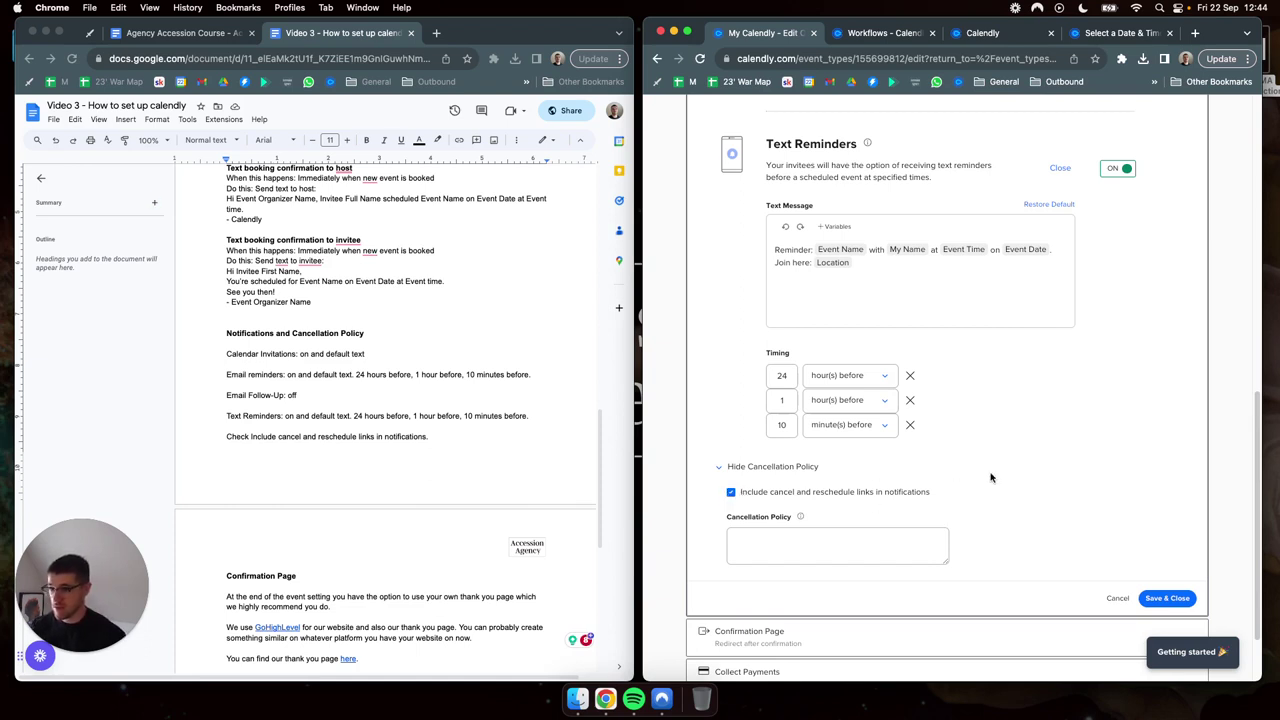
# - Expand the event's Confirmation Page section and show the Confirmation Page part of the setup document beside it
pyautogui.scroll(-4, 515, 387)
pyautogui.scroll(-5, 459, 383)
pyautogui.scroll(-2, 843, 549)
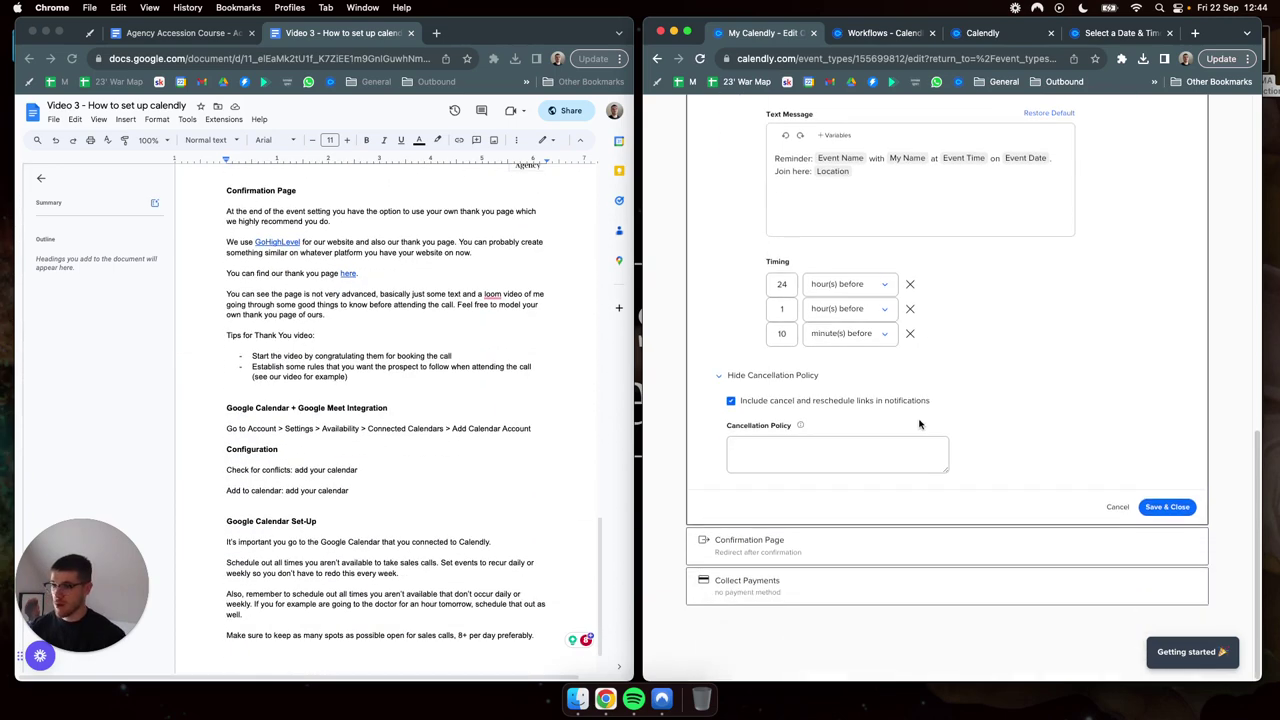
pyautogui.click(816, 550)
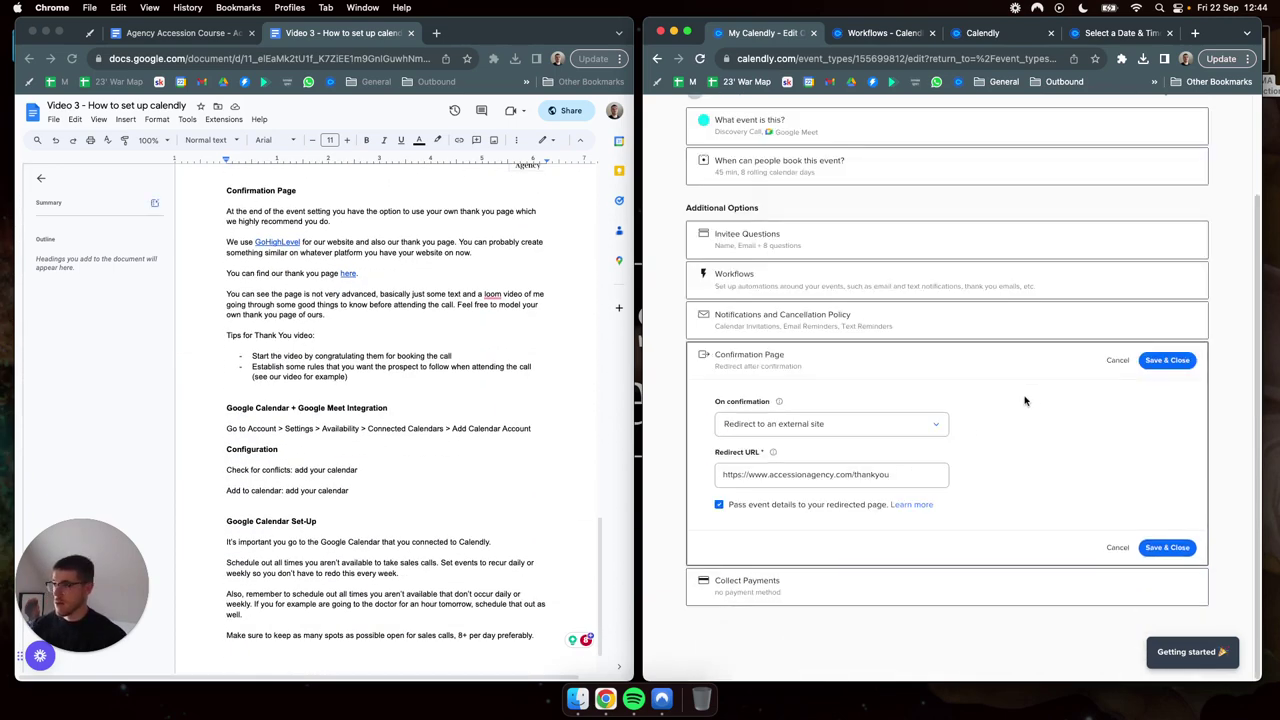
# - Read the setup document's guidance on building a thank you page and the tips for its video
pyautogui.scroll(1, 352, 240)
pyautogui.click(353, 242)
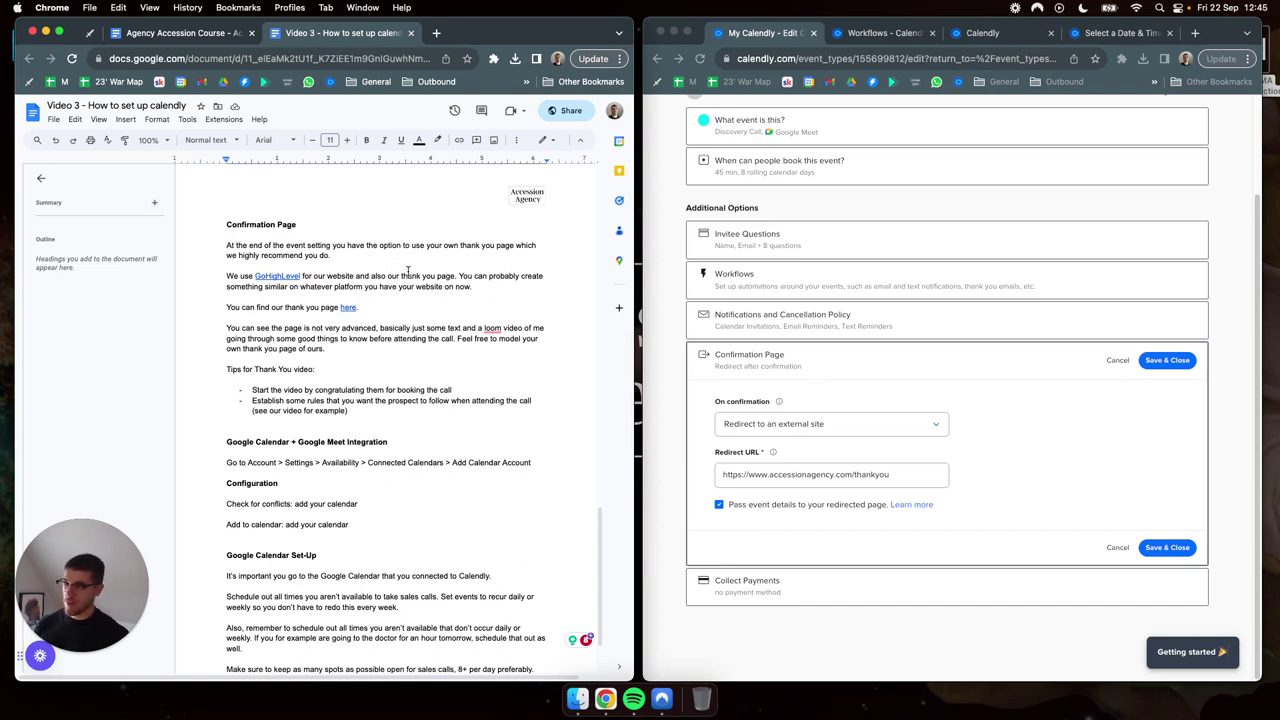
pyautogui.moveTo(342, 277); pyautogui.dragTo(392, 277)
pyautogui.click(399, 263)
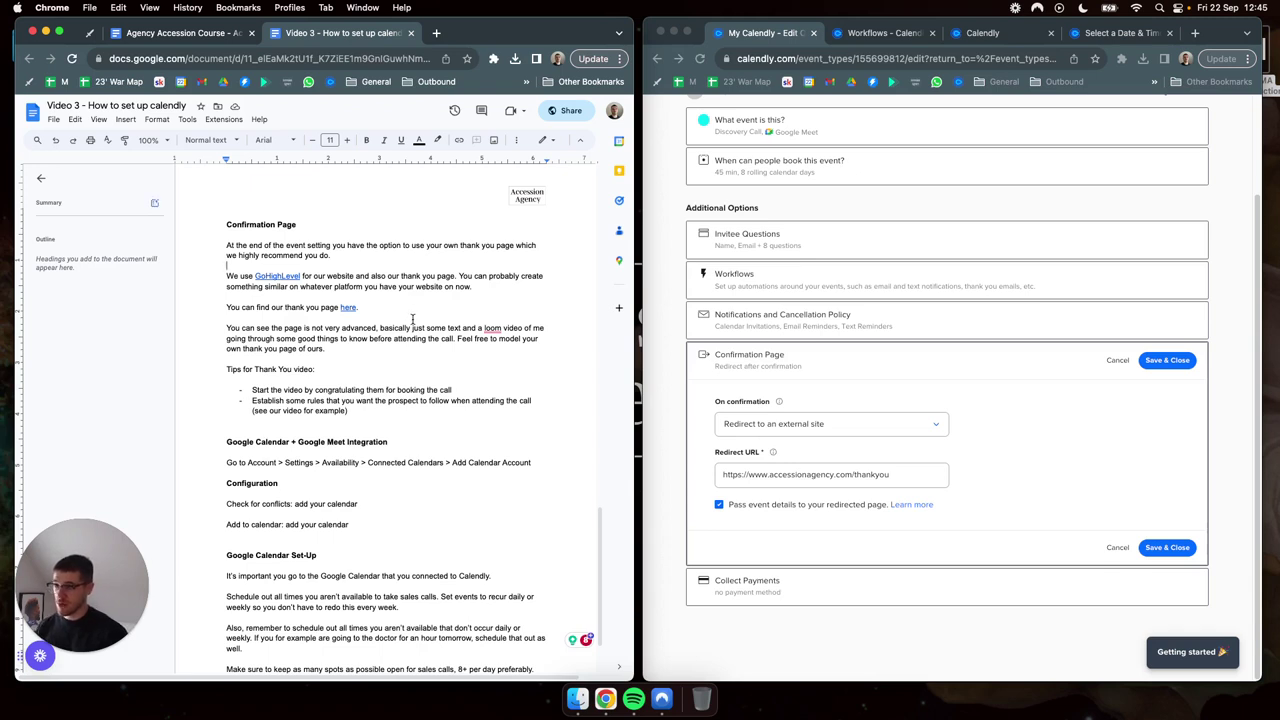
pyautogui.scroll(-1, 422, 314)
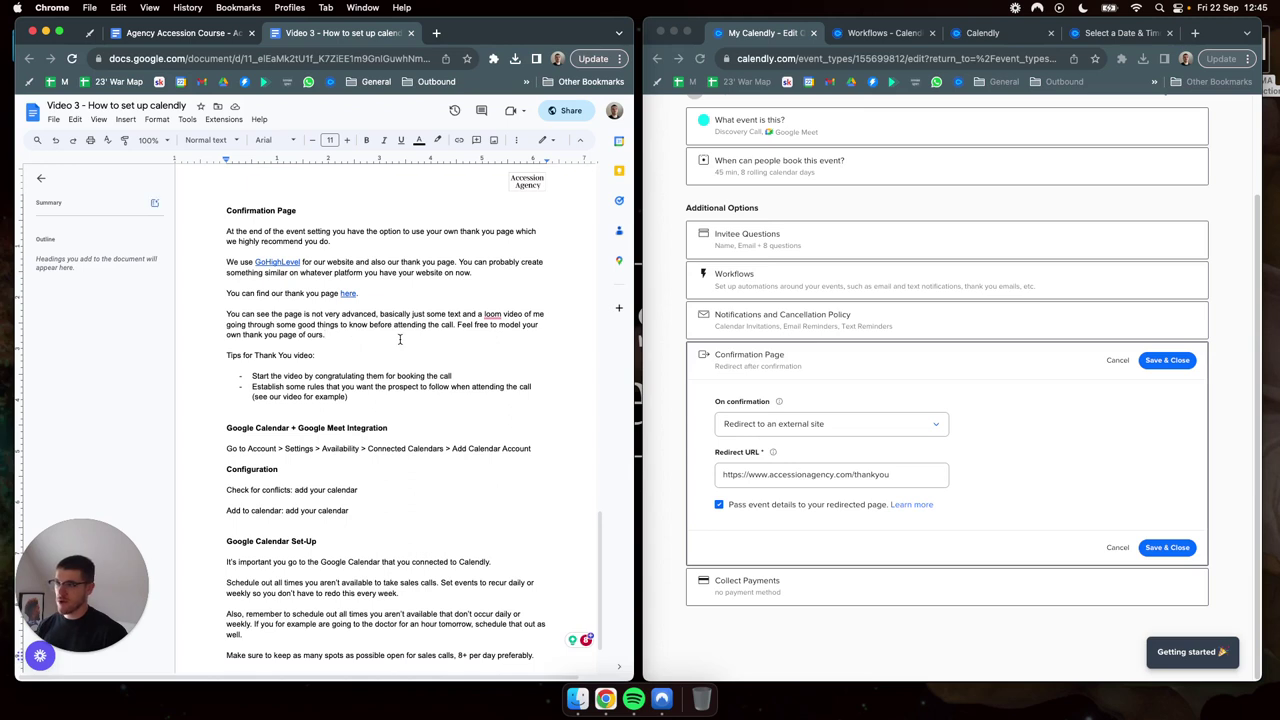
# - Read the thank you page guidance and highlight the video tip about establishing rules for prospects attending the call
pyautogui.click(402, 341)
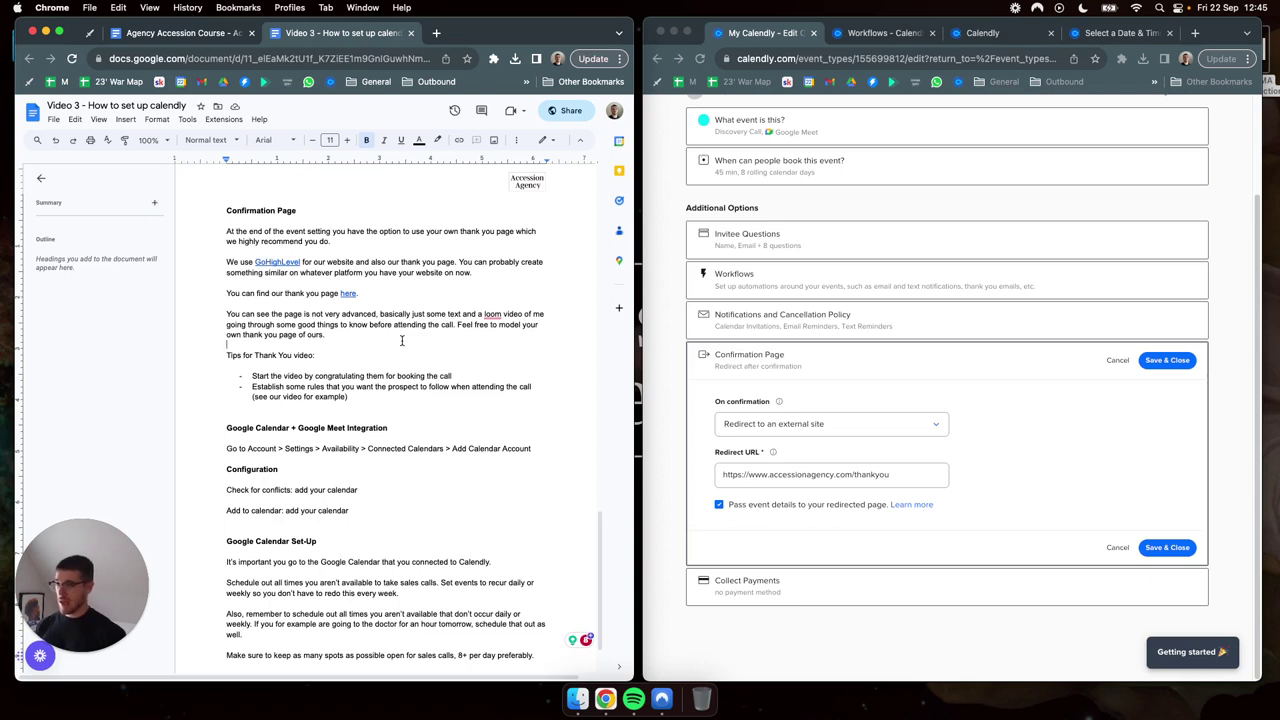
pyautogui.click(432, 333)
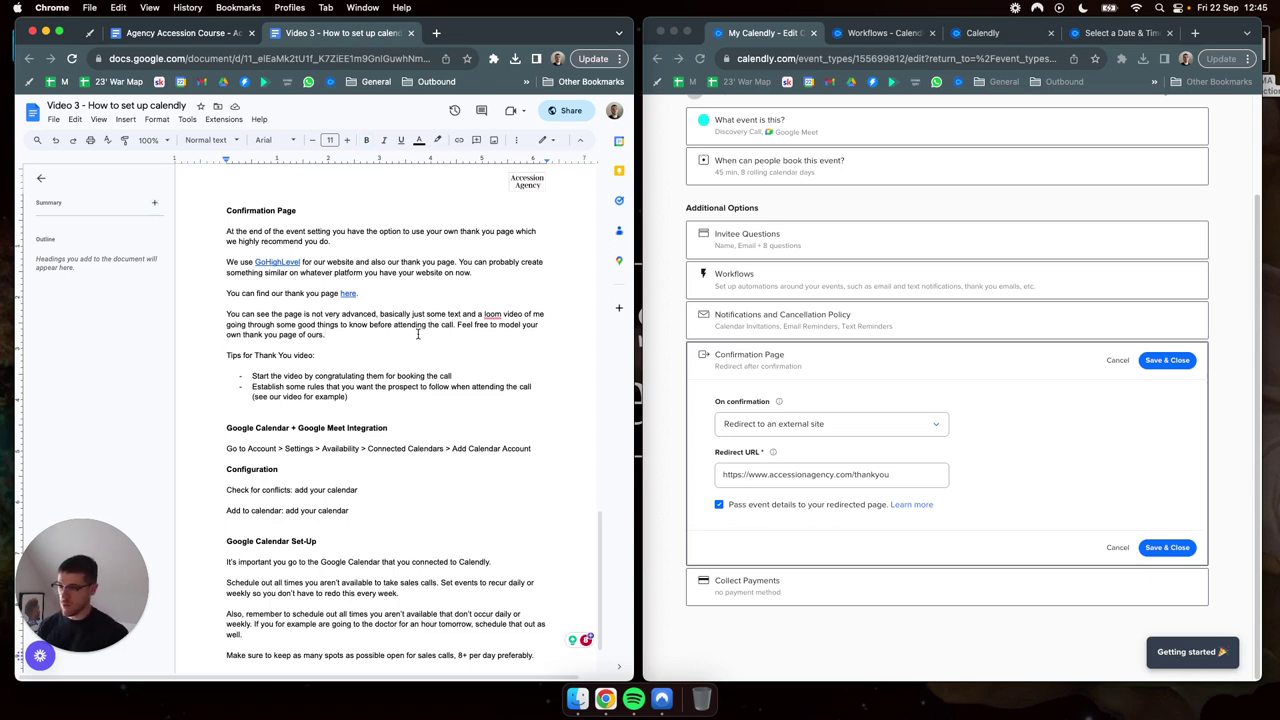
pyautogui.scroll(-1, 400, 330)
pyautogui.click(363, 322)
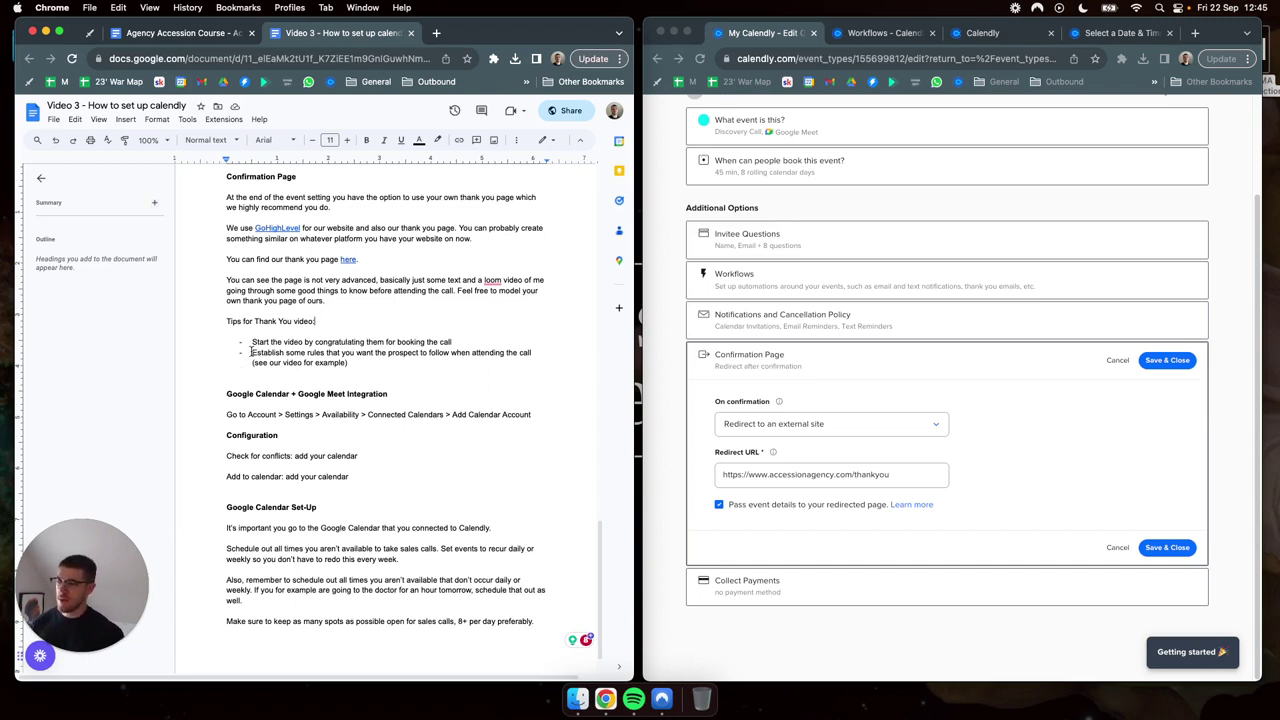
pyautogui.moveTo(253, 351); pyautogui.dragTo(341, 364)
pyautogui.click(394, 366)
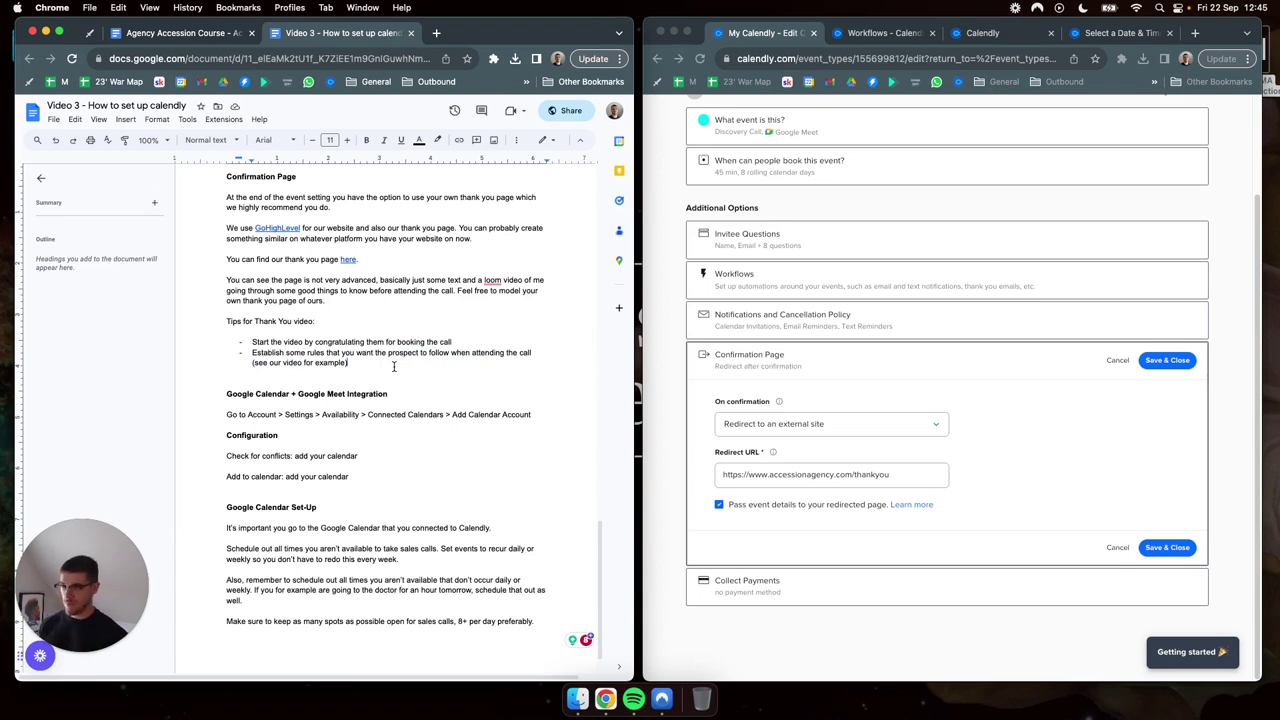
# - Expand the event's basic details section and review its name, location, description, link and color
pyautogui.scroll(3, 780, 428)
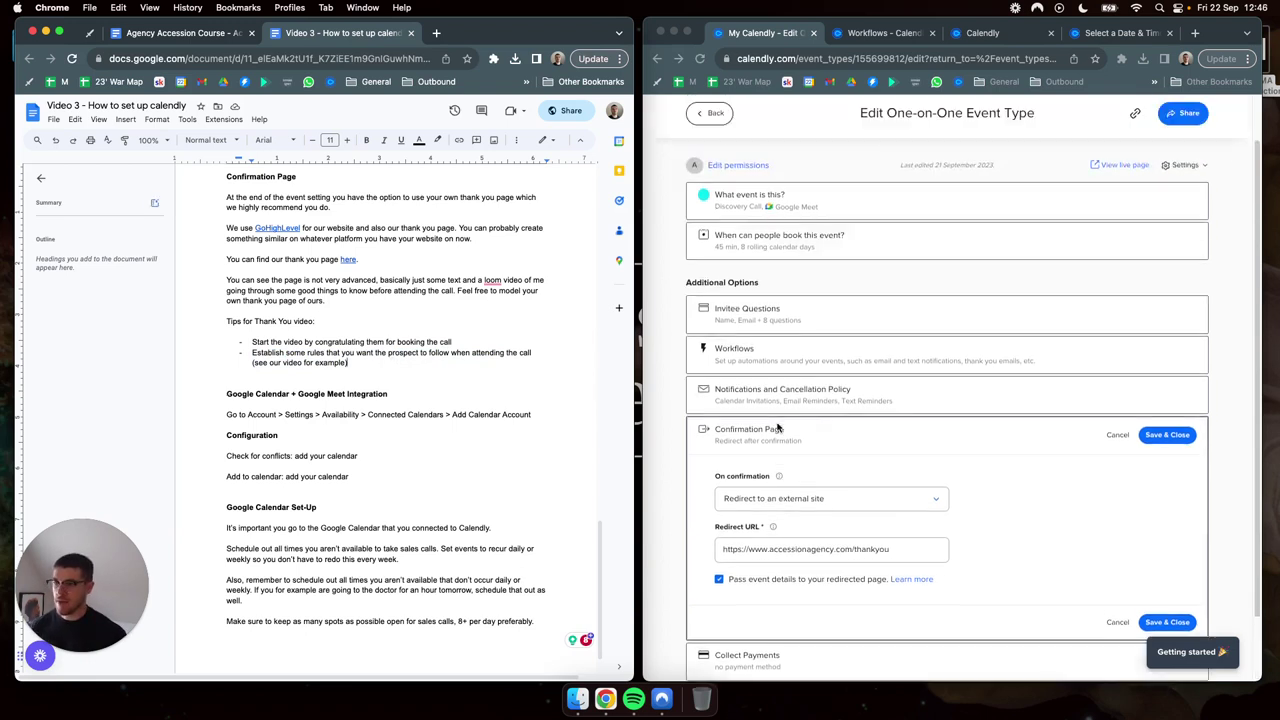
pyautogui.click(884, 322)
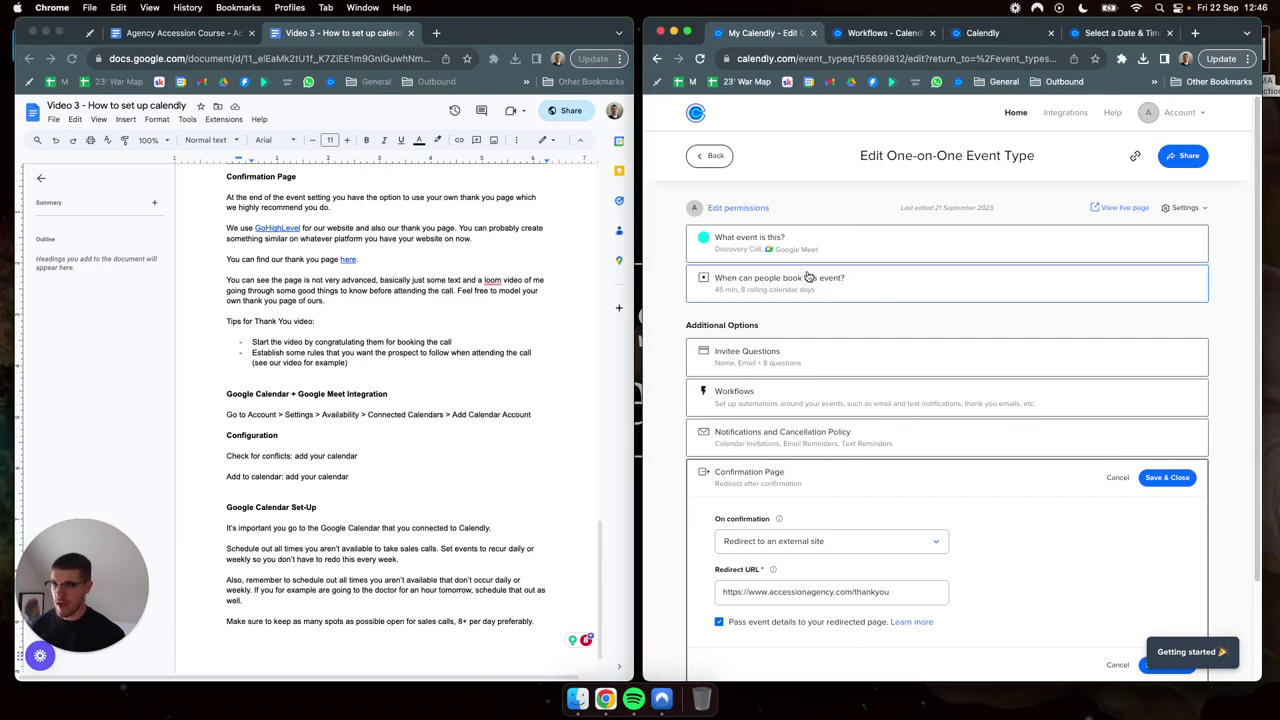
pyautogui.click(824, 249)
pyautogui.scroll(-1, 822, 300)
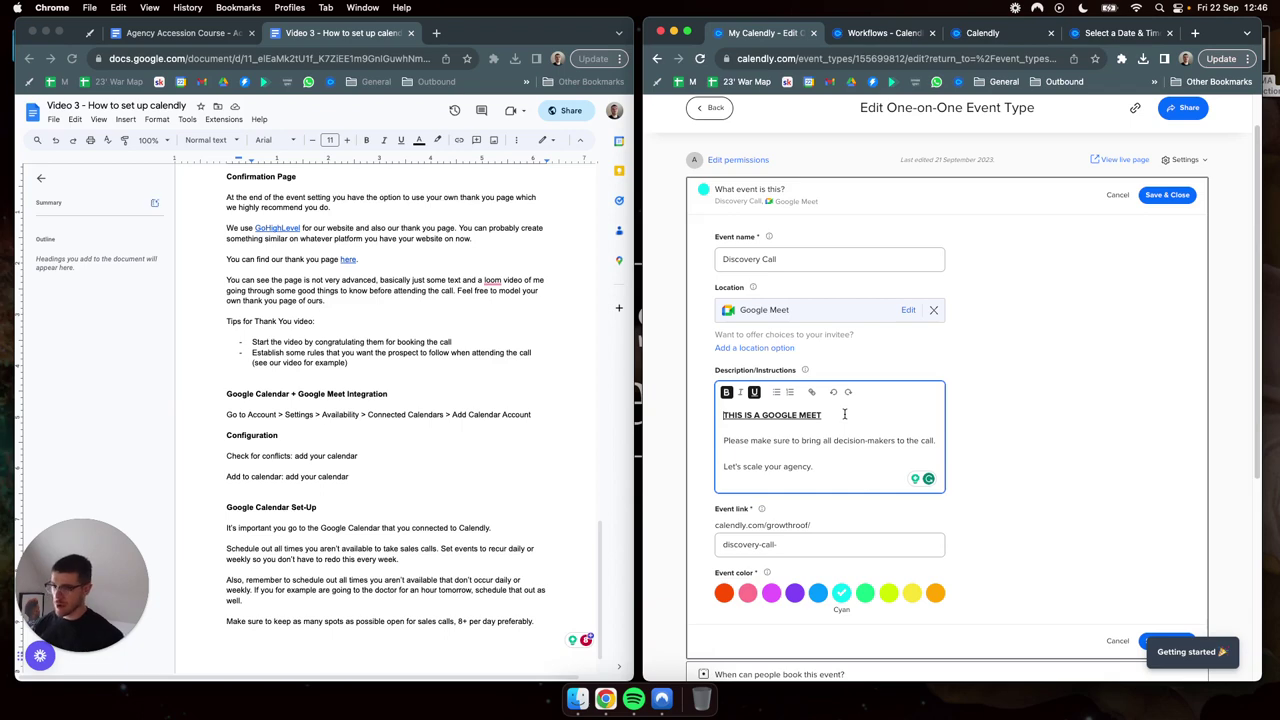
pyautogui.scroll(-5, 1070, 392)
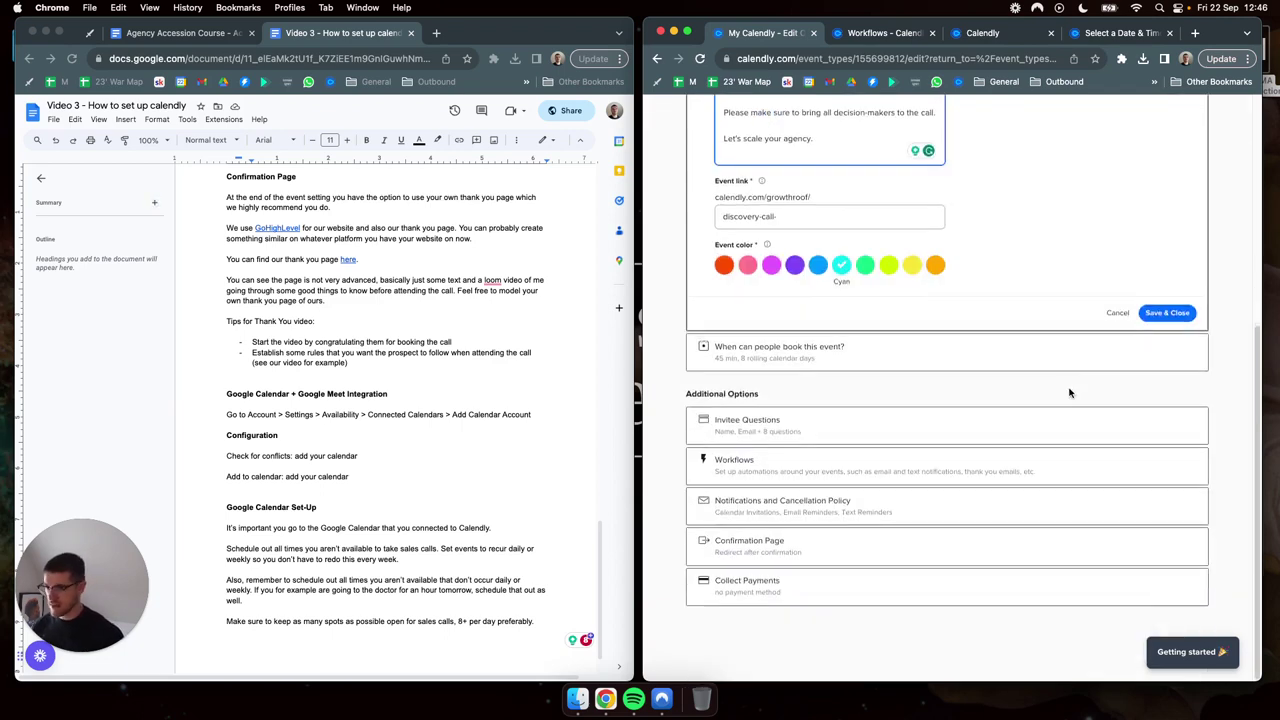
# - Check the event's Confirmation Page and Collect Payments sections, and collapse the payment options without changes
pyautogui.click(453, 366)
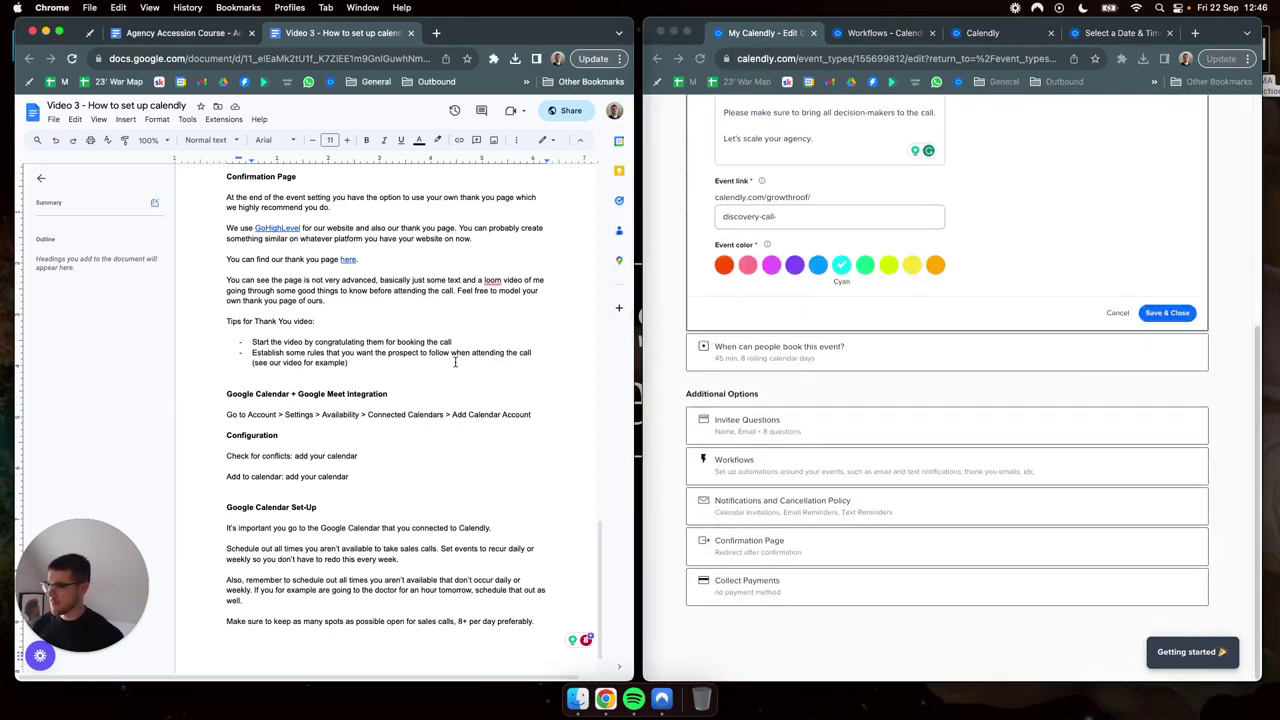
pyautogui.scroll(-1, 450, 362)
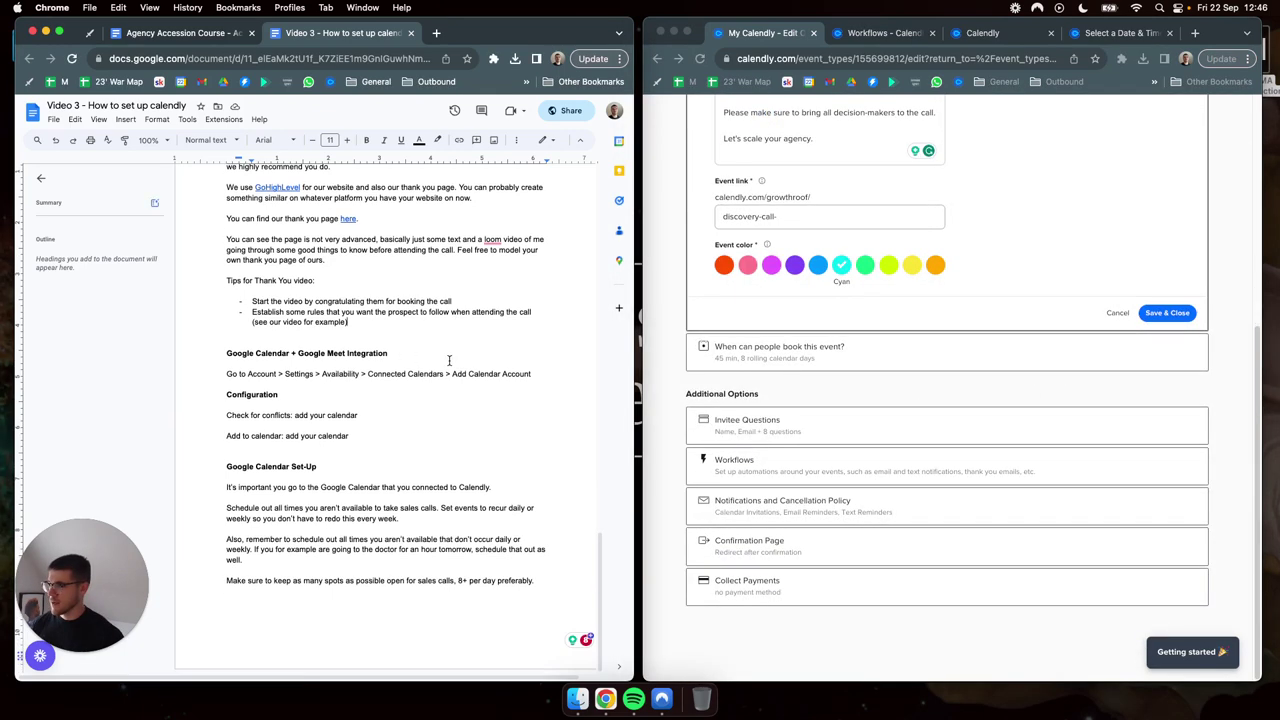
pyautogui.click(852, 560)
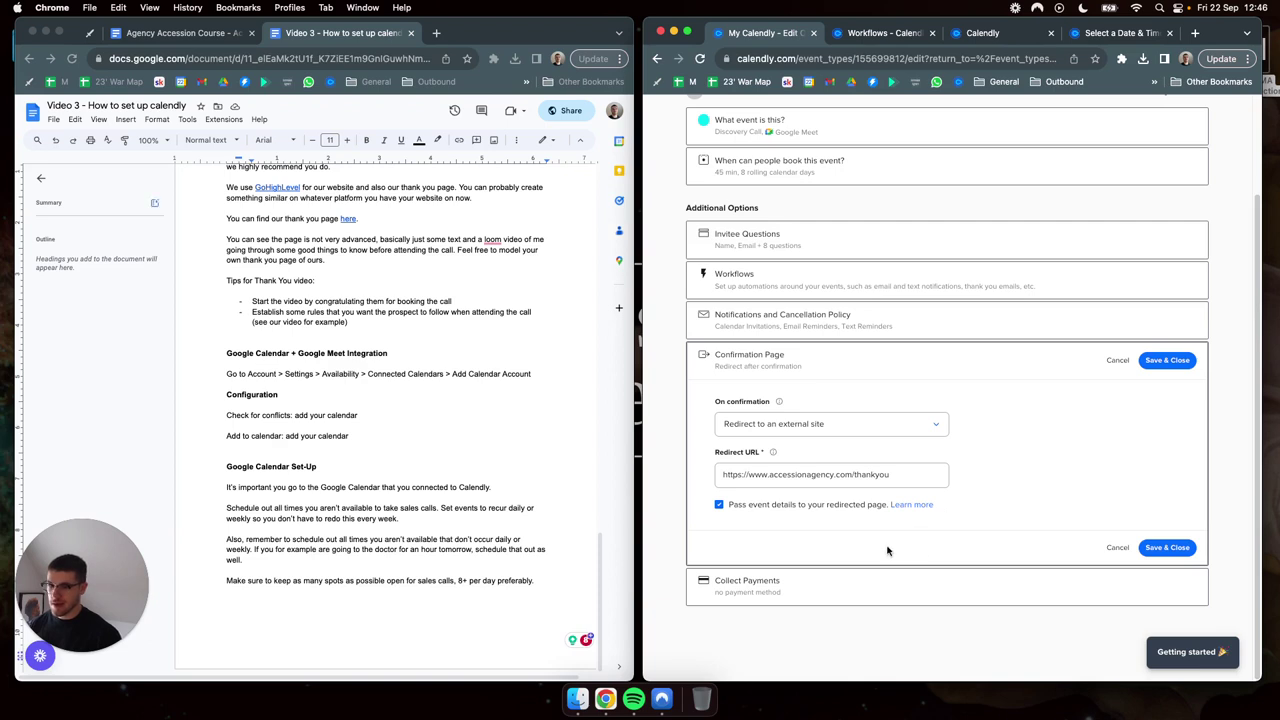
pyautogui.click(865, 593)
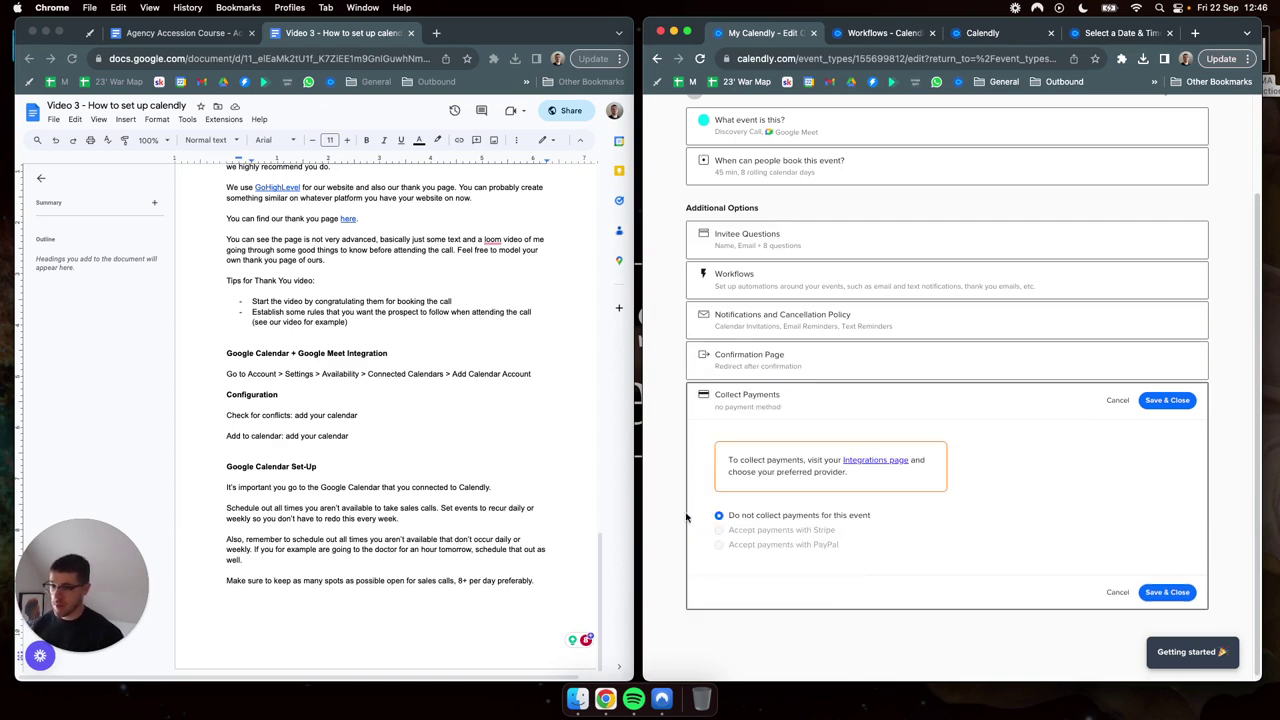
pyautogui.click(770, 408)
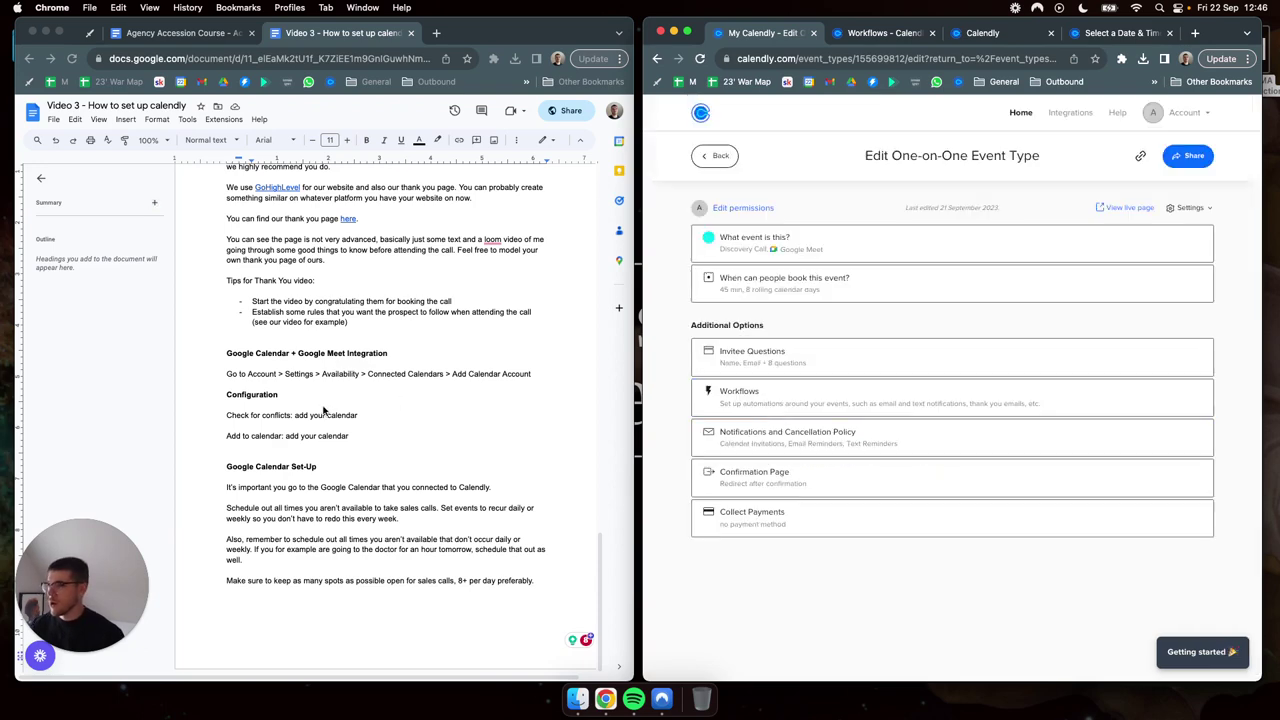
# - Open the Connected Calendars page in the account's Availability settings, following the document's Google Calendar + Google Meet Integration section
pyautogui.scroll(1, 300, 414)
pyautogui.scroll(-1, 252, 414)
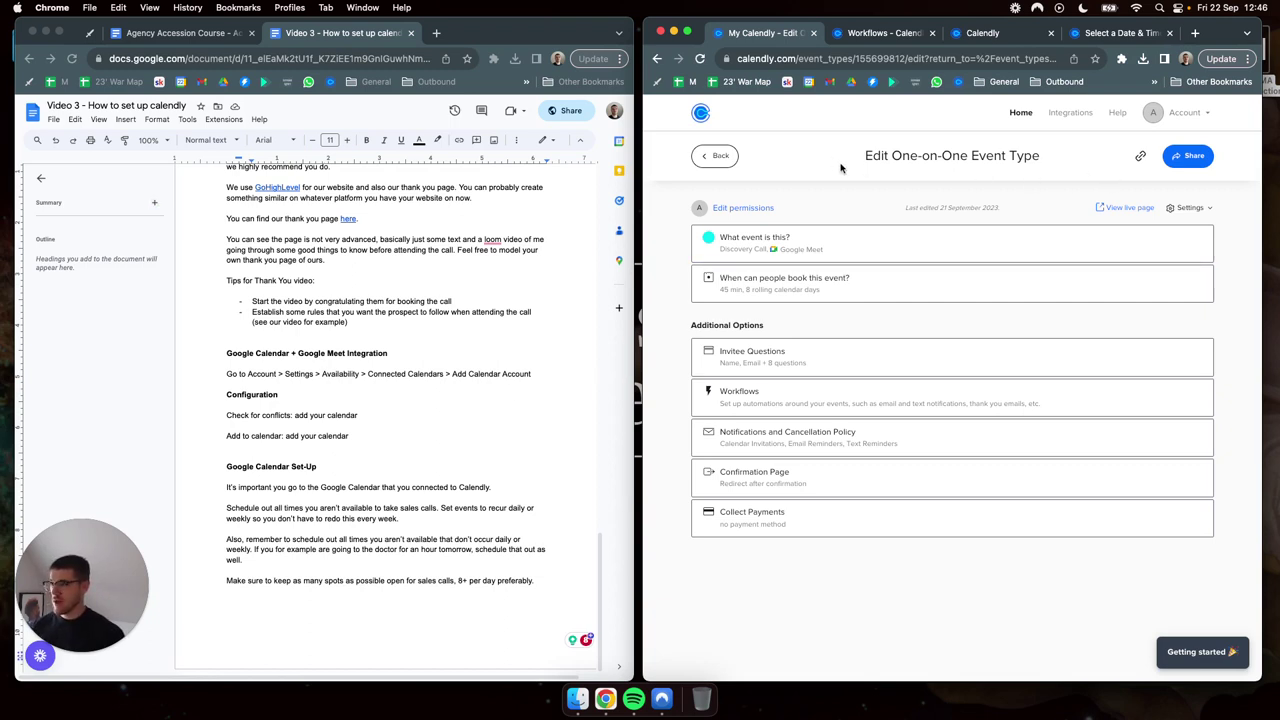
pyautogui.click(1185, 118)
pyautogui.click(1093, 163)
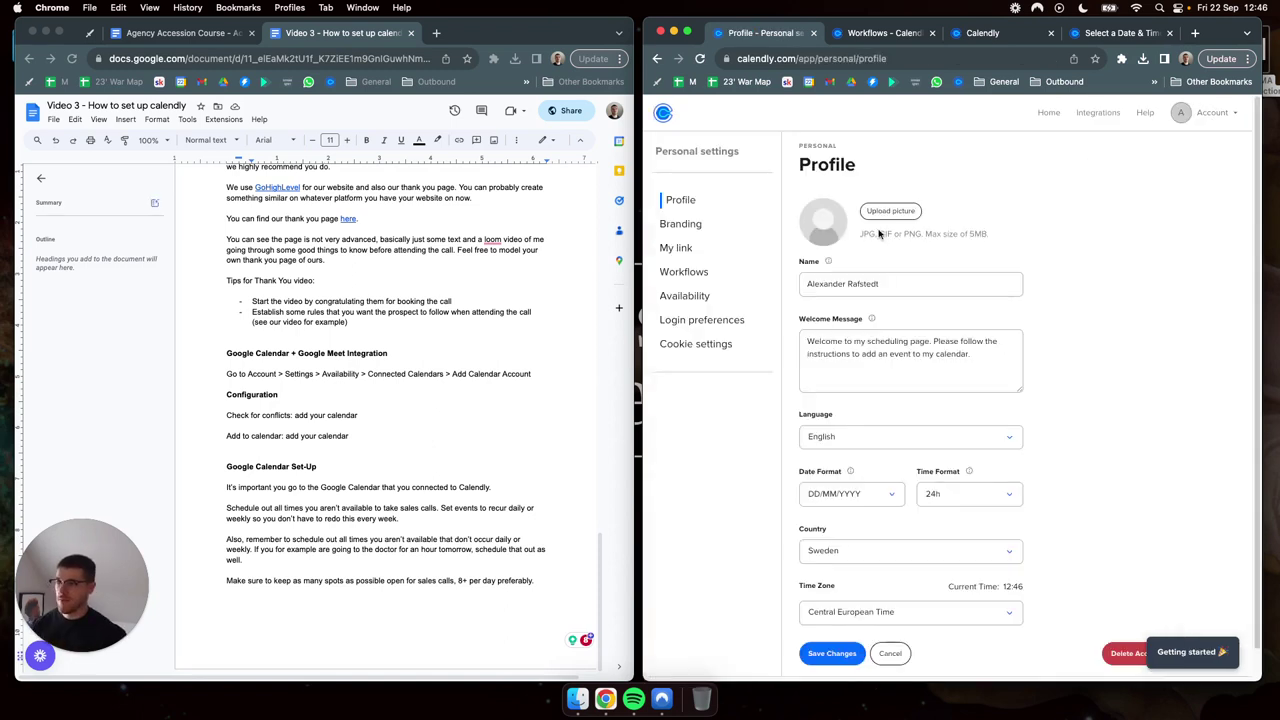
pyautogui.click(693, 297)
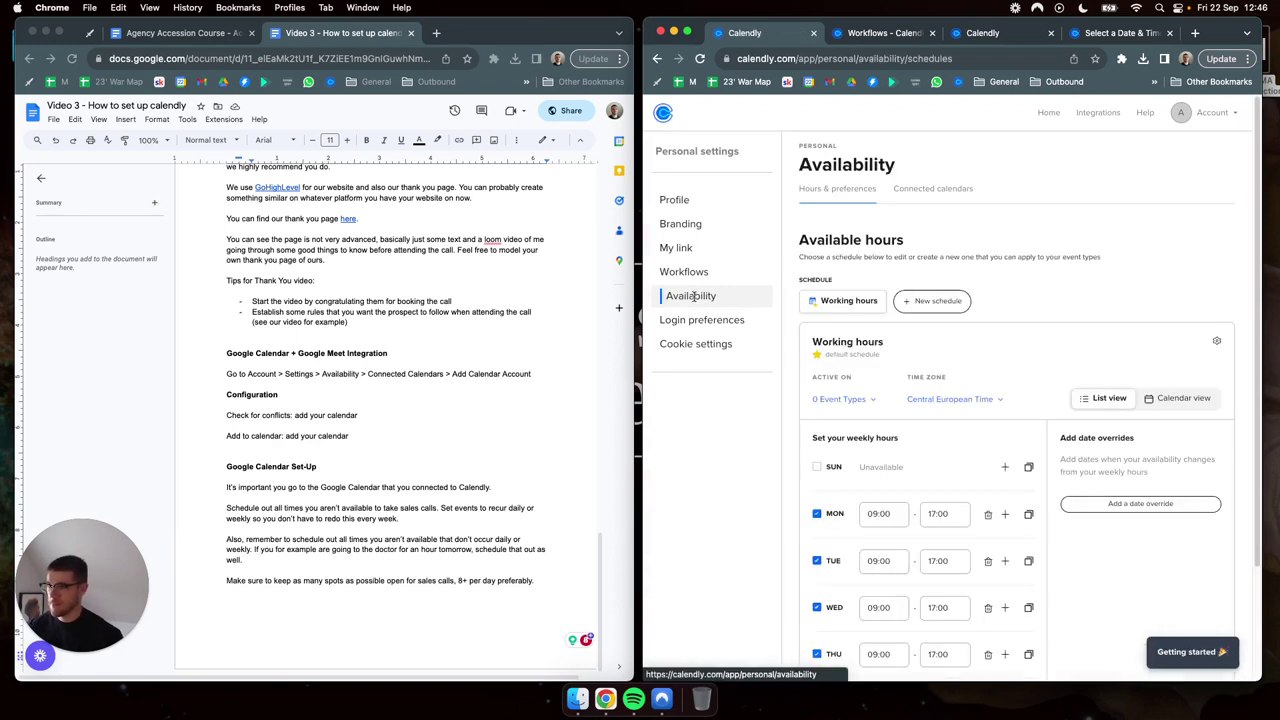
pyautogui.click(925, 190)
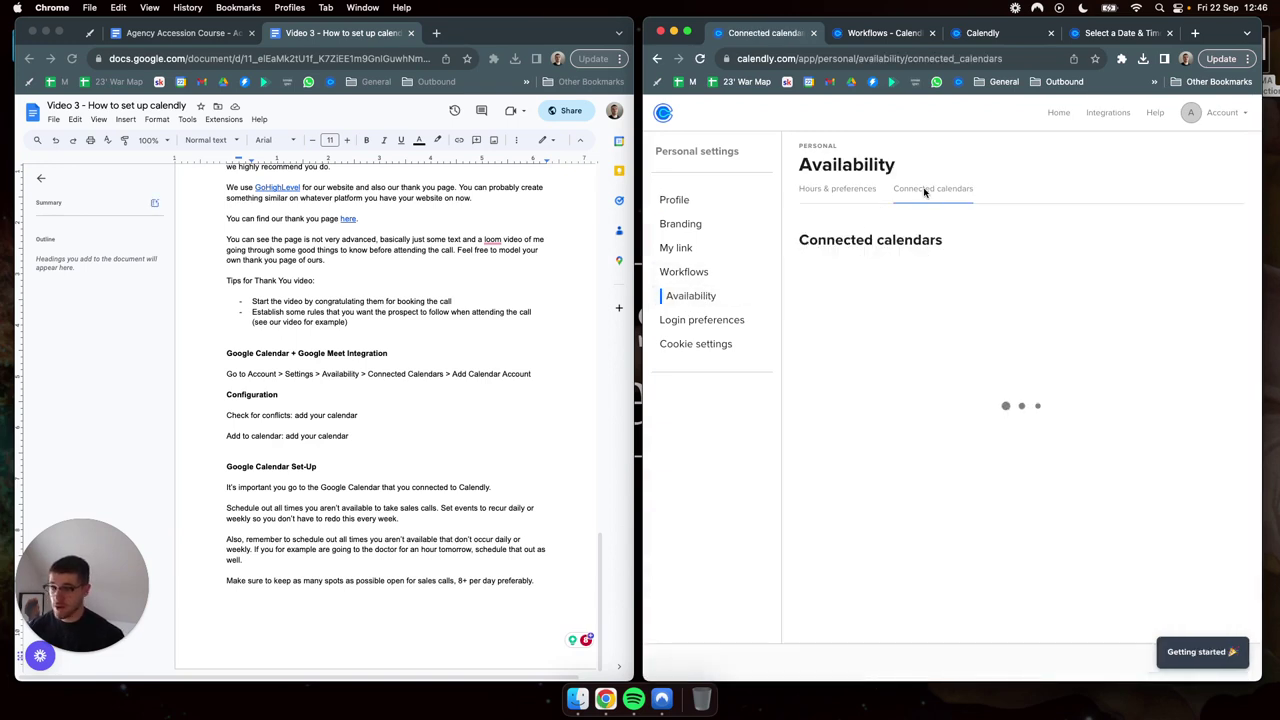
# - Compare the connected calendar accounts and the Check for conflicts and Add to calendar settings with the document's Configuration notes
pyautogui.scroll(-1, 1040, 208)
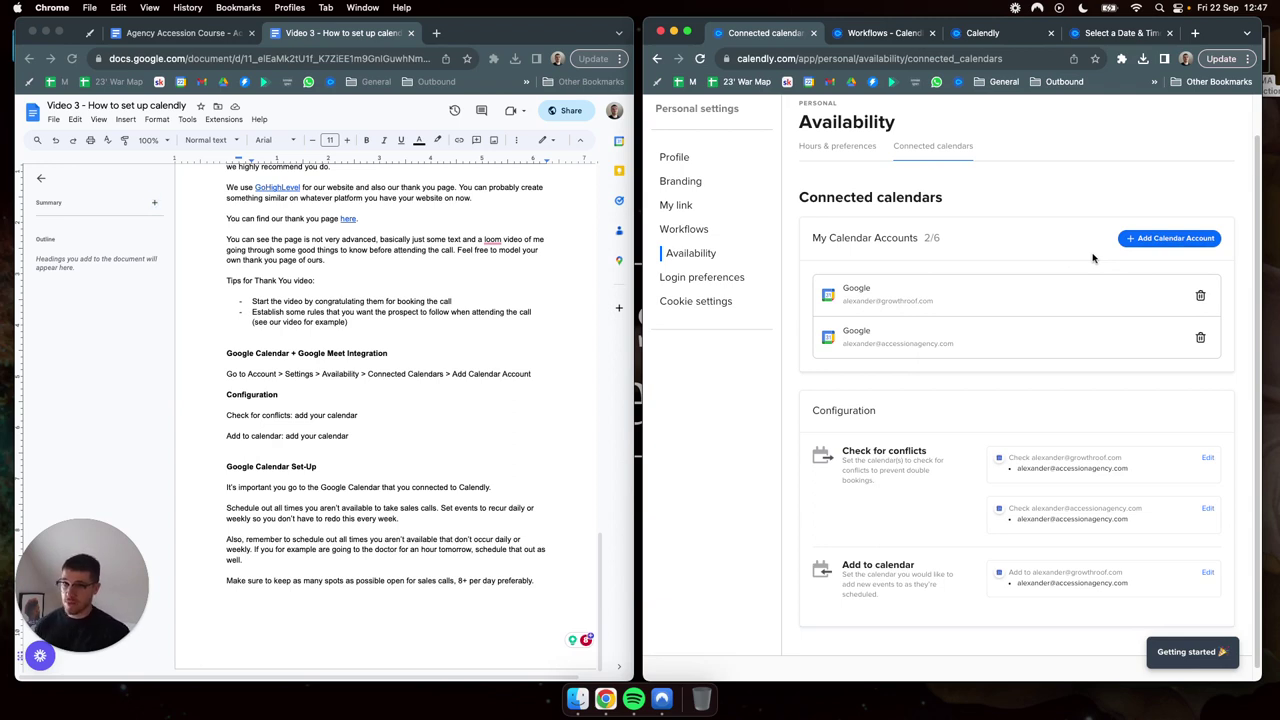
pyautogui.scroll(-1, 964, 361)
pyautogui.scroll(2, 960, 360)
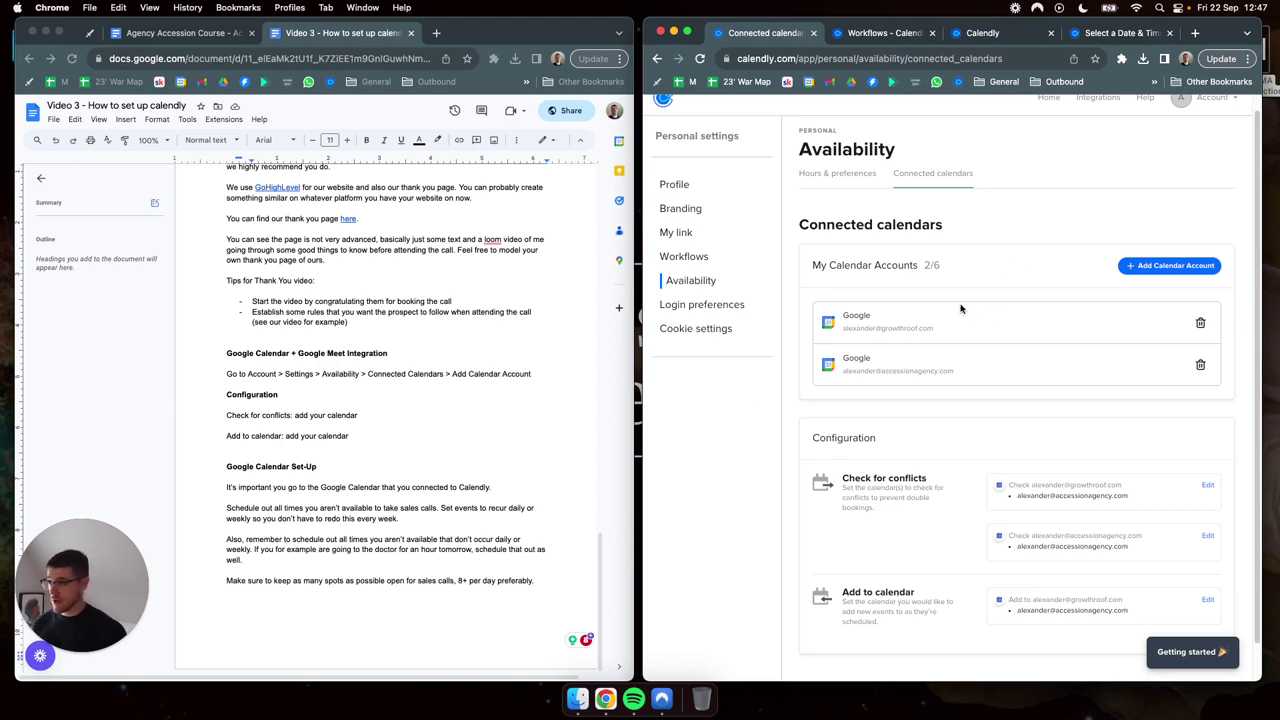
pyautogui.click(428, 406)
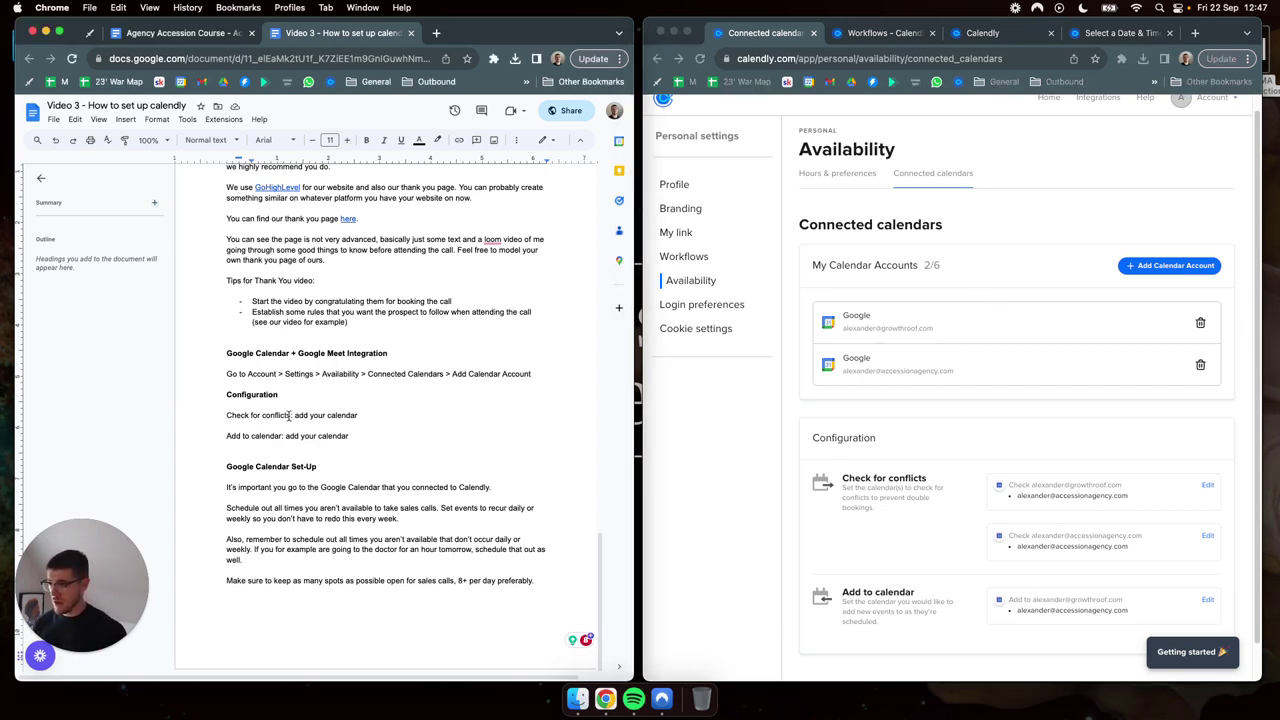
pyautogui.click(882, 470)
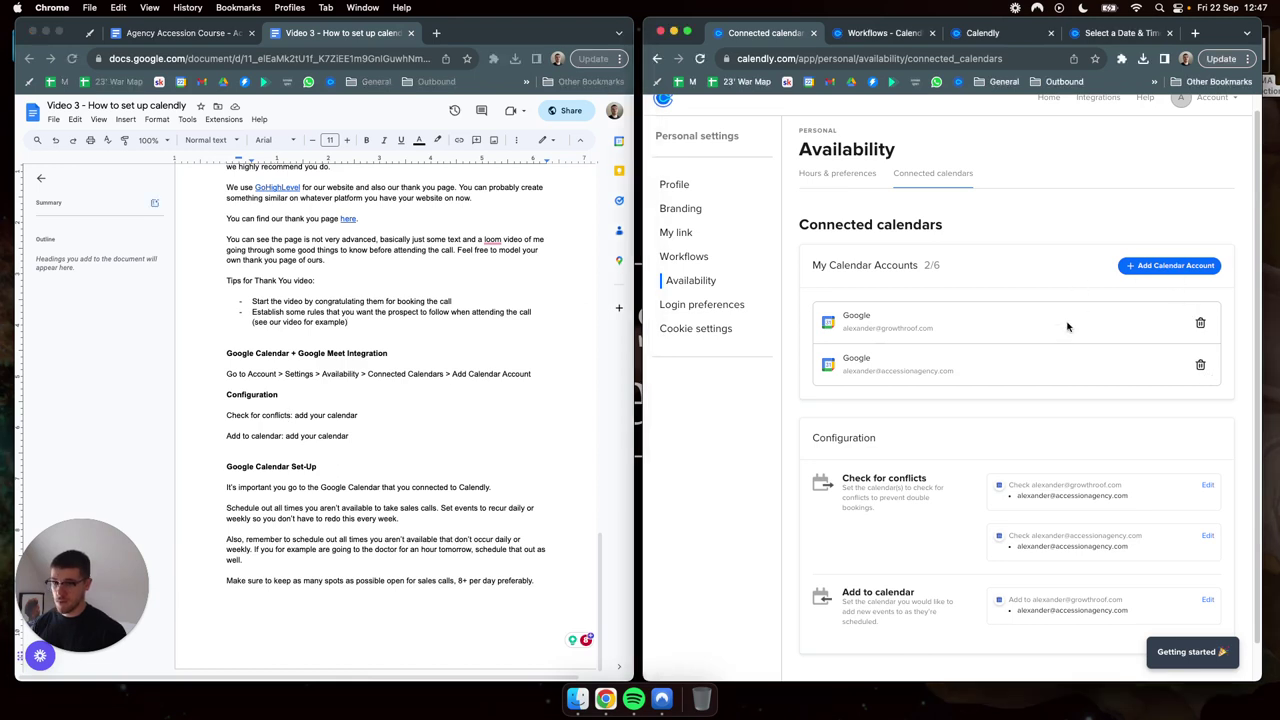
pyautogui.scroll(-1, 882, 458)
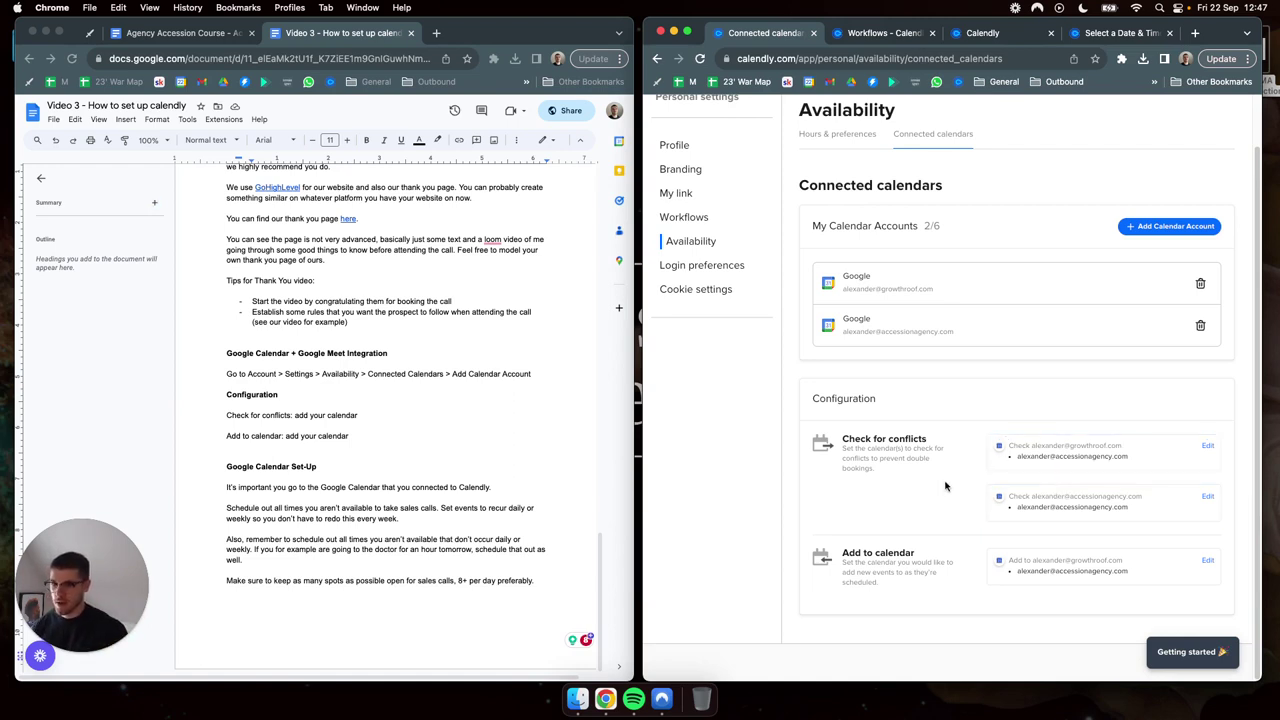
pyautogui.moveTo(843, 556); pyautogui.dragTo(914, 556)
pyautogui.click(908, 556)
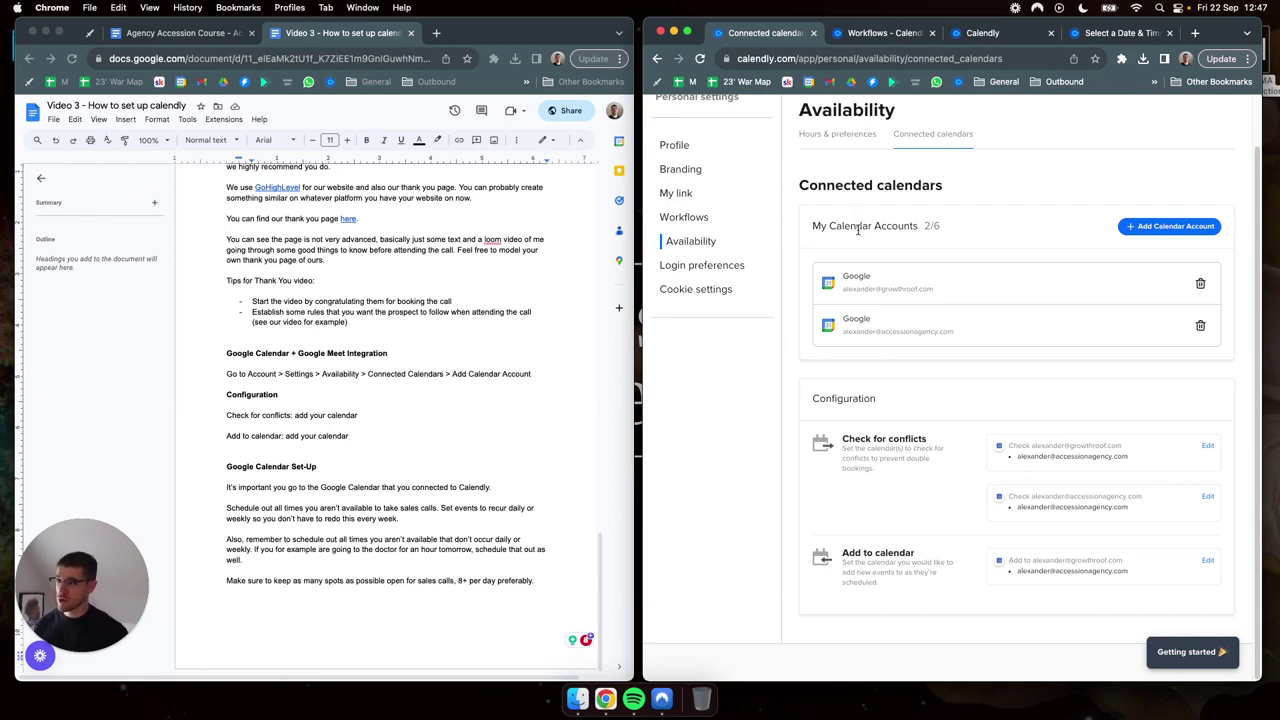
pyautogui.scroll(2, 858, 236)
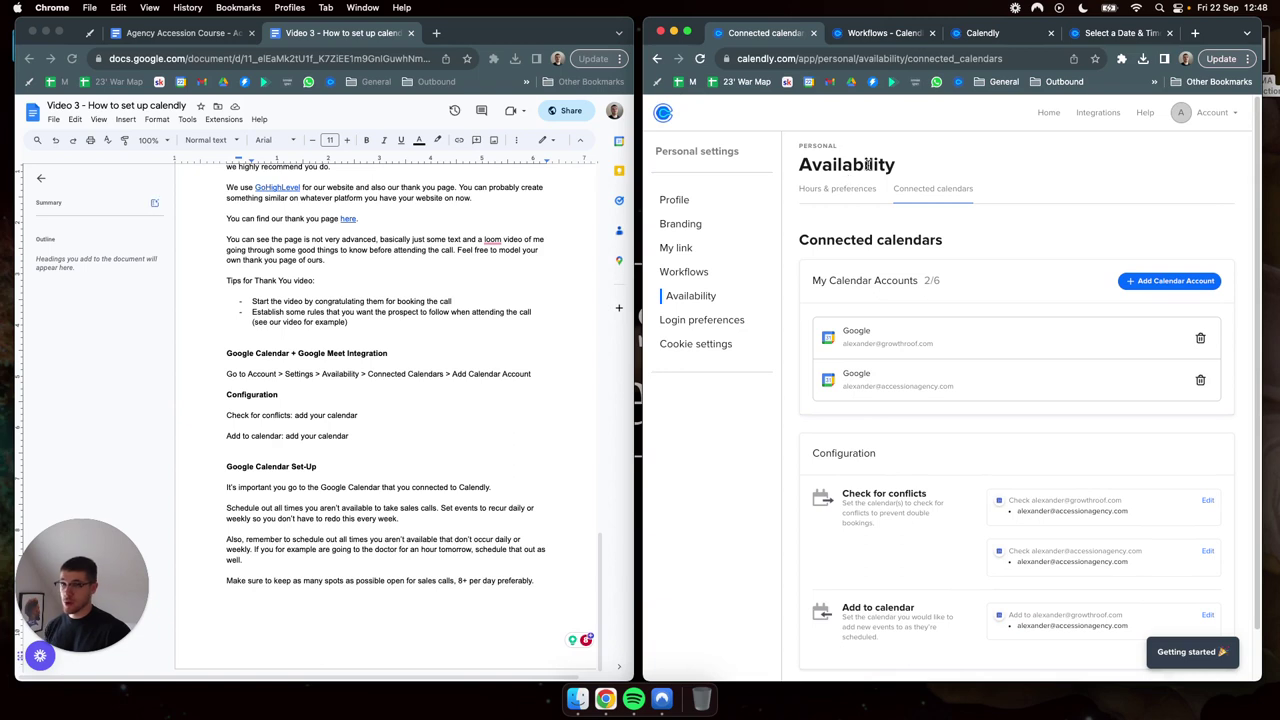
# - Open Google Calendar in a new browser tab and show the following week, starting Monday 25 September 2023
pyautogui.click(1195, 33)
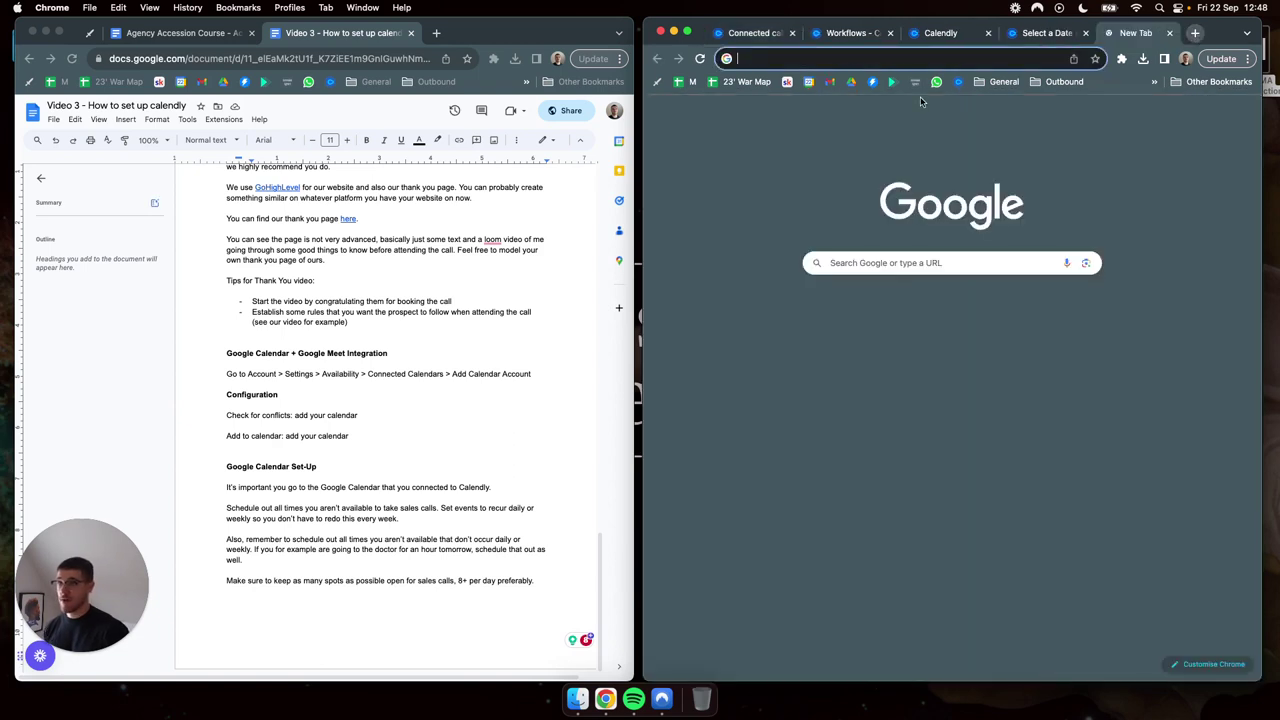
pyautogui.click(809, 83)
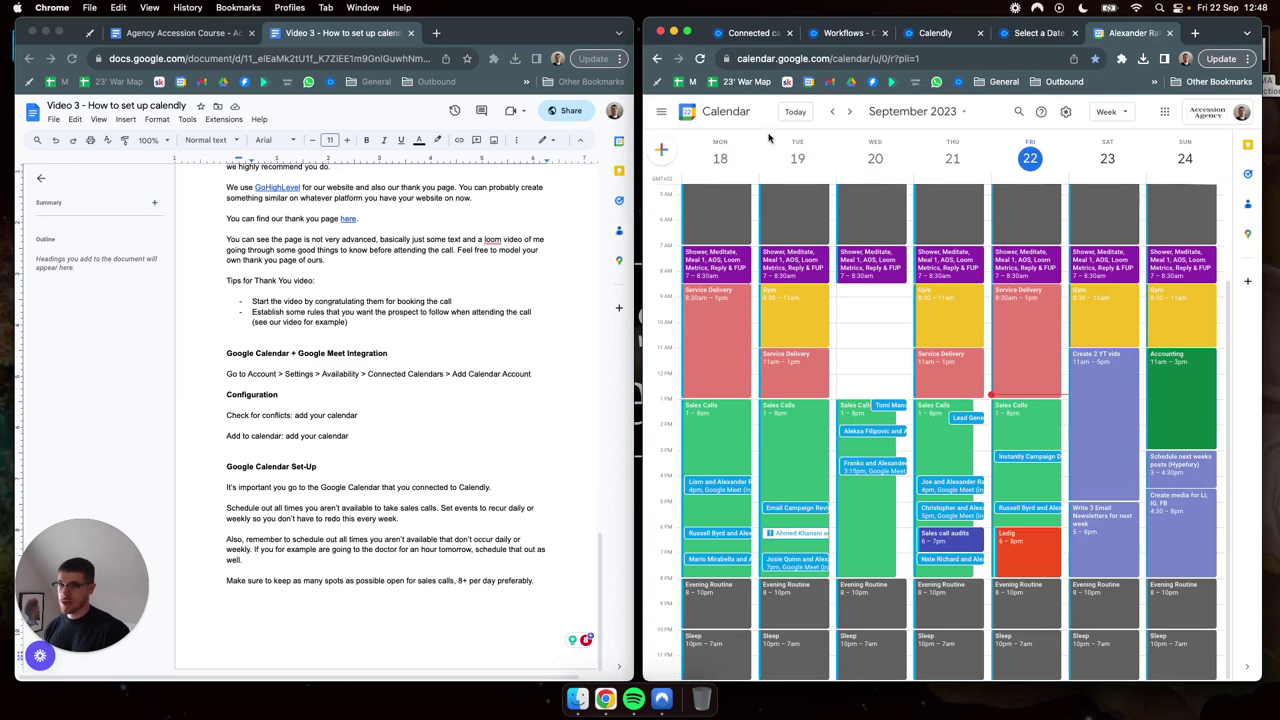
pyautogui.click(847, 113)
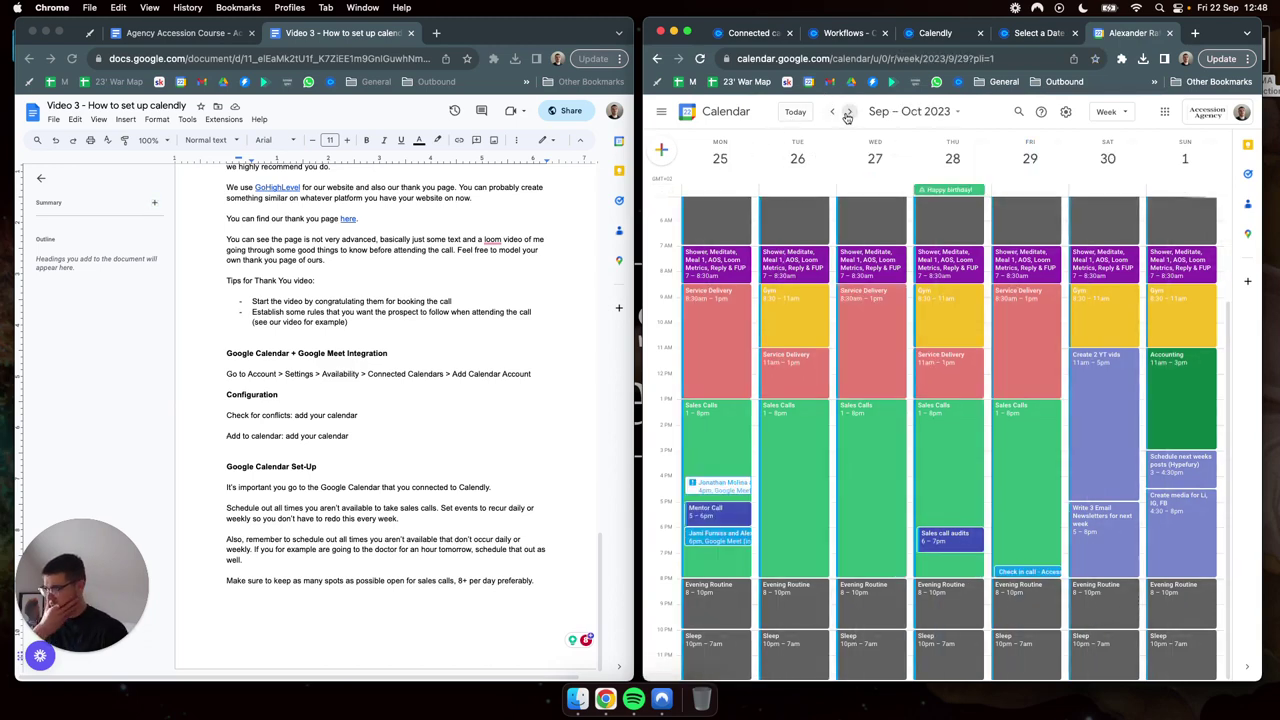
# - Review the week's blocked-out times from morning to night against the document's Google Calendar Set-Up guidance
pyautogui.click(290, 508)
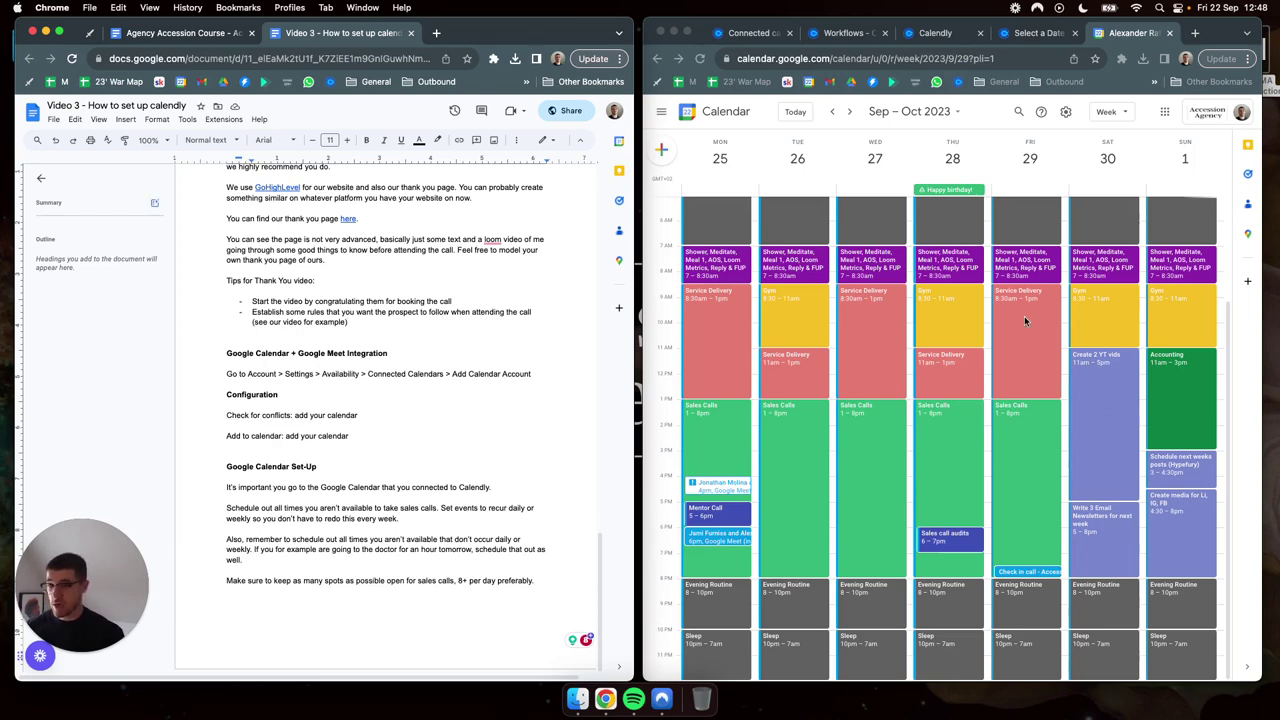
pyautogui.scroll(5, 760, 320)
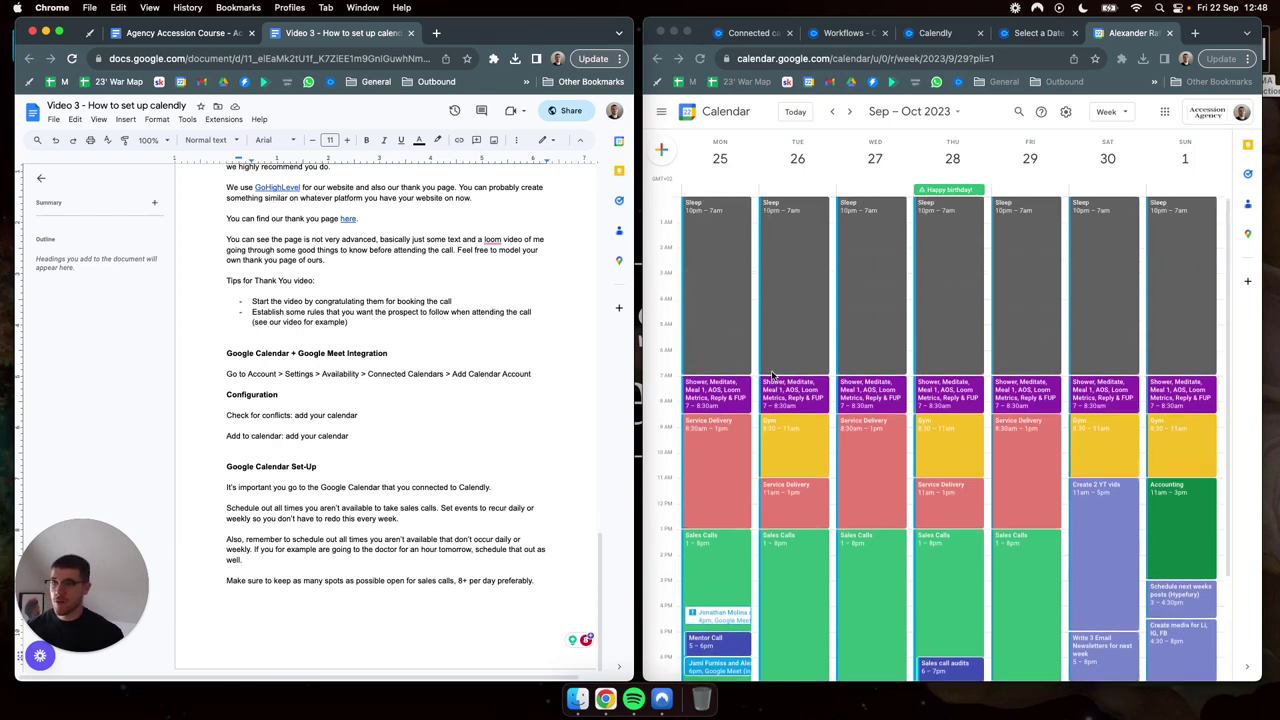
pyautogui.scroll(-5, 785, 387)
pyautogui.scroll(5, 803, 560)
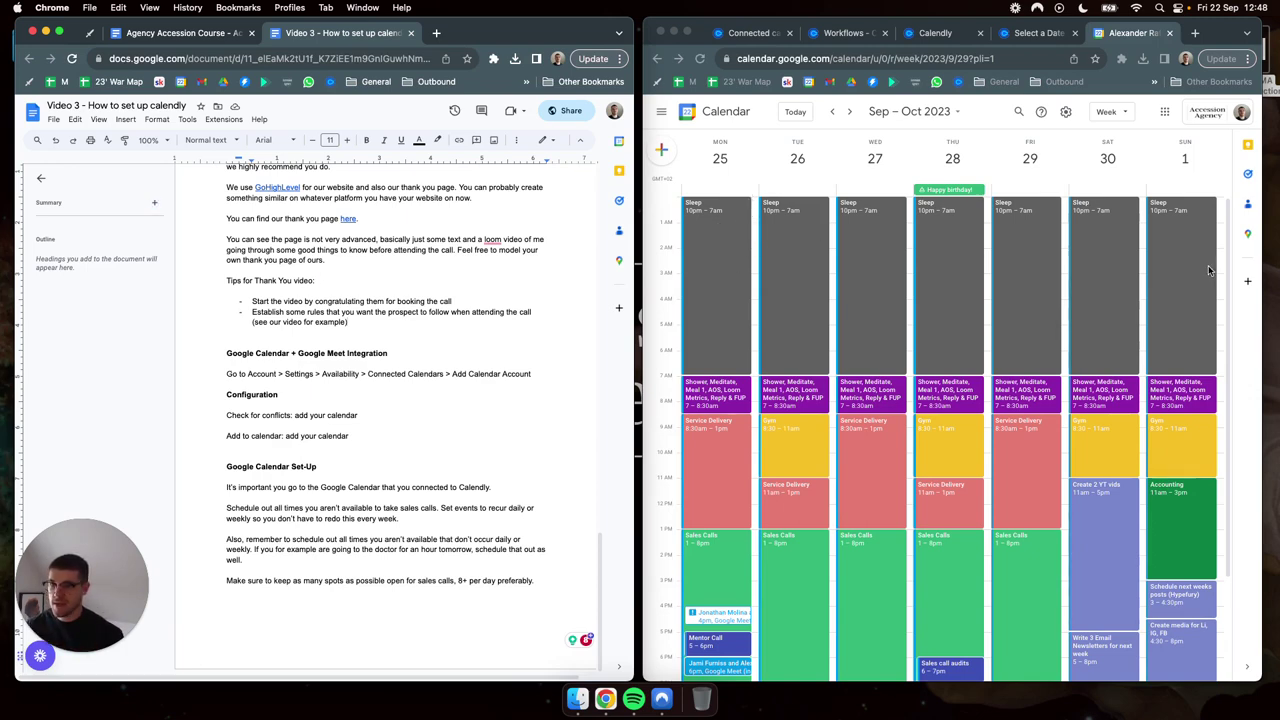
# - Open Monday's Sleep event for editing, view its recurrence options, and close it without saving changes
pyautogui.click(695, 261)
pyautogui.click(713, 226)
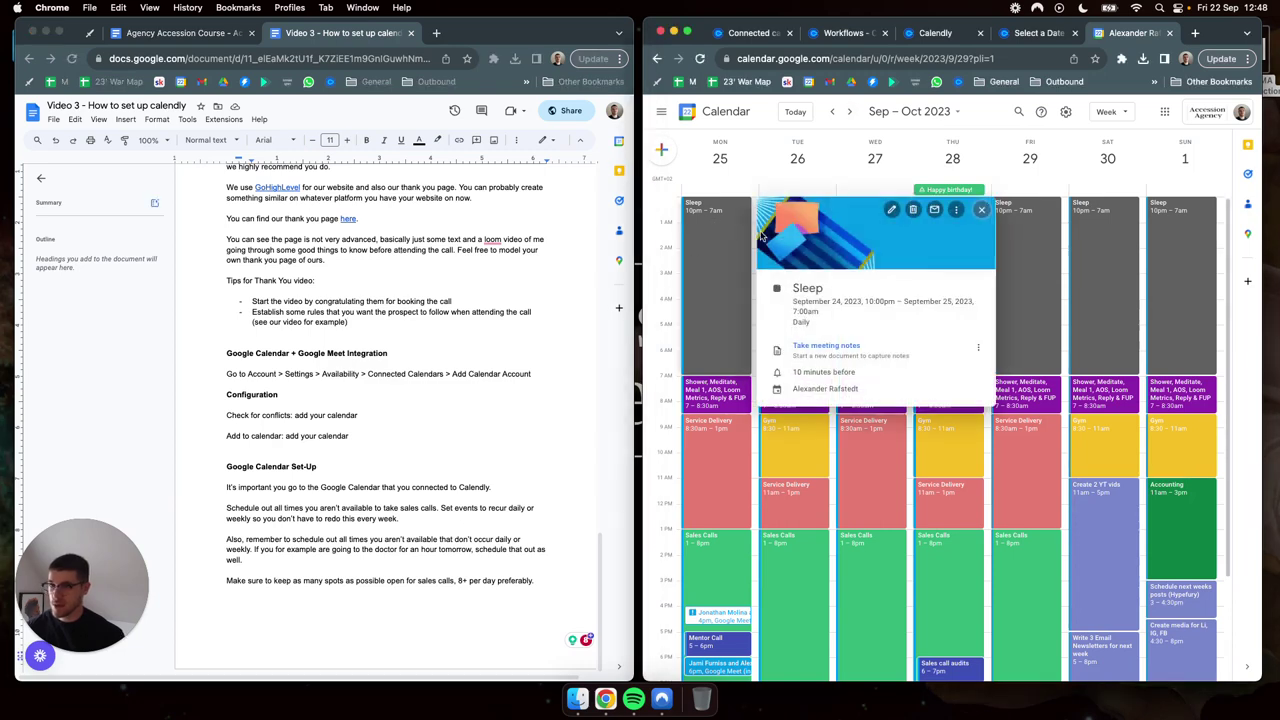
pyautogui.click(897, 215)
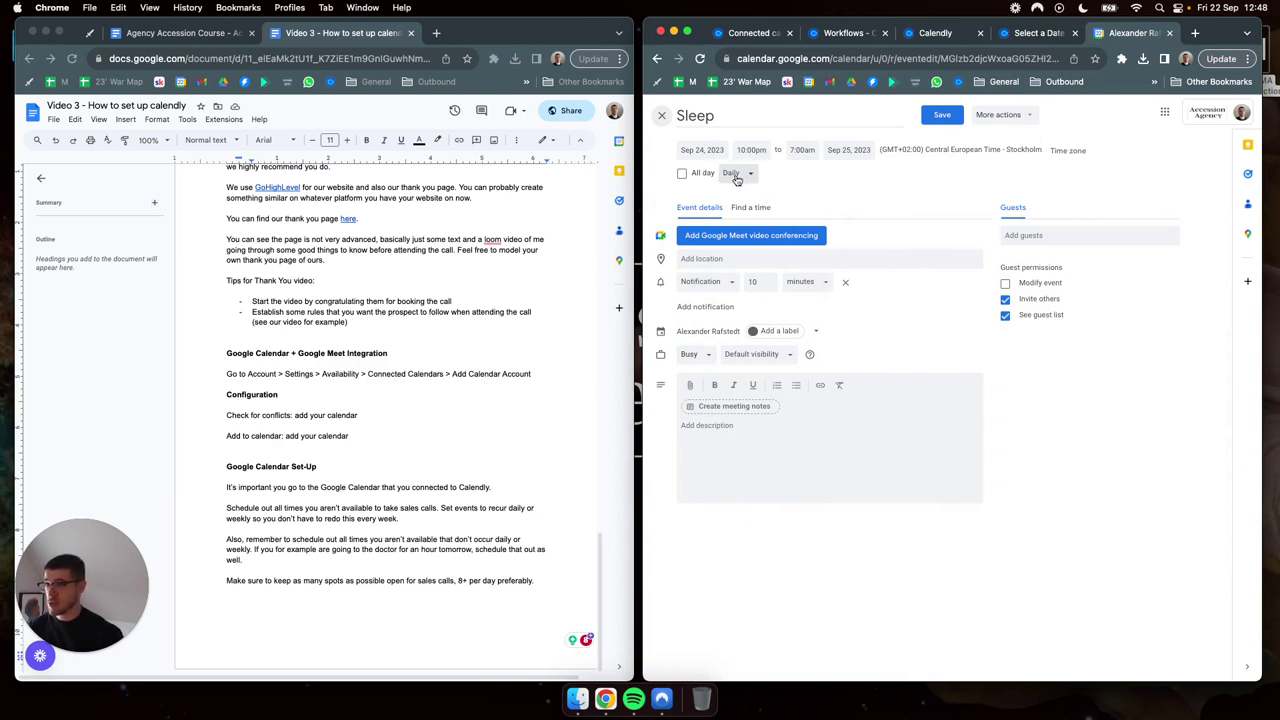
pyautogui.click(739, 177)
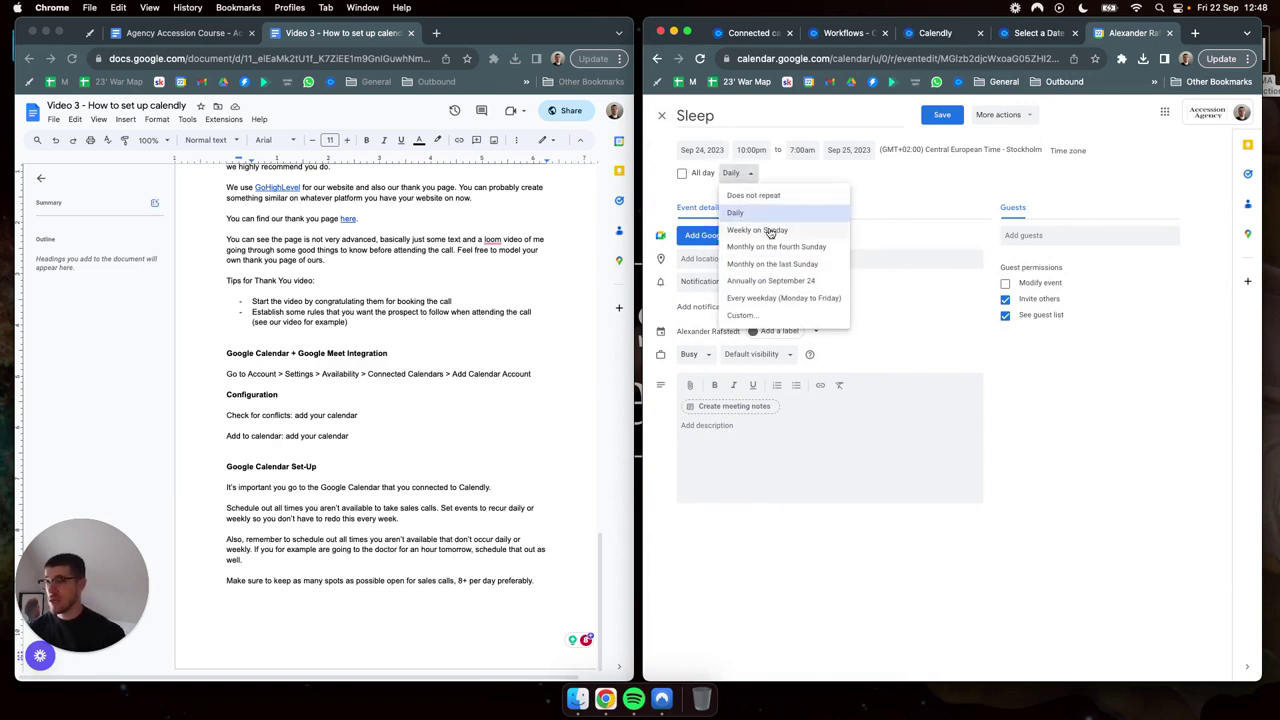
pyautogui.click(917, 188)
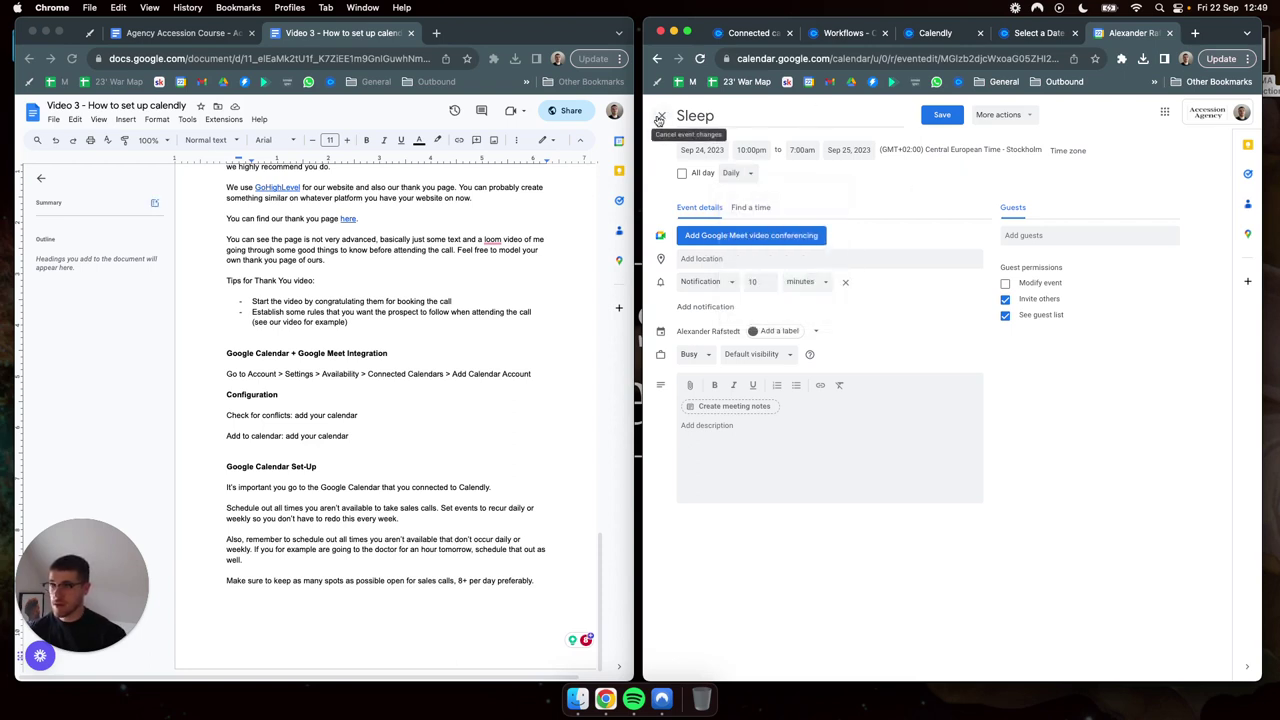
pyautogui.click(661, 117)
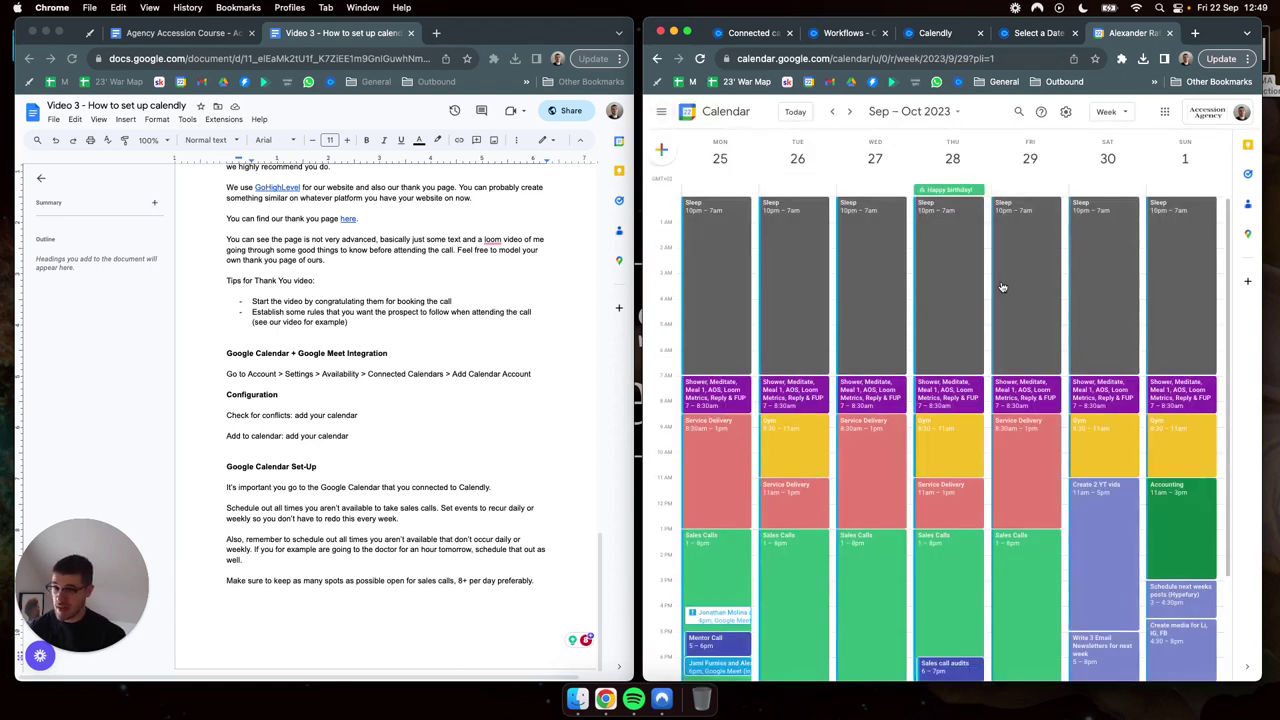
# - Open Monday's 1–8pm Sales Calls event for editing and view its recurrence options without changing them
pyautogui.scroll(-3, 1002, 285)
pyautogui.scroll(2, 1000, 281)
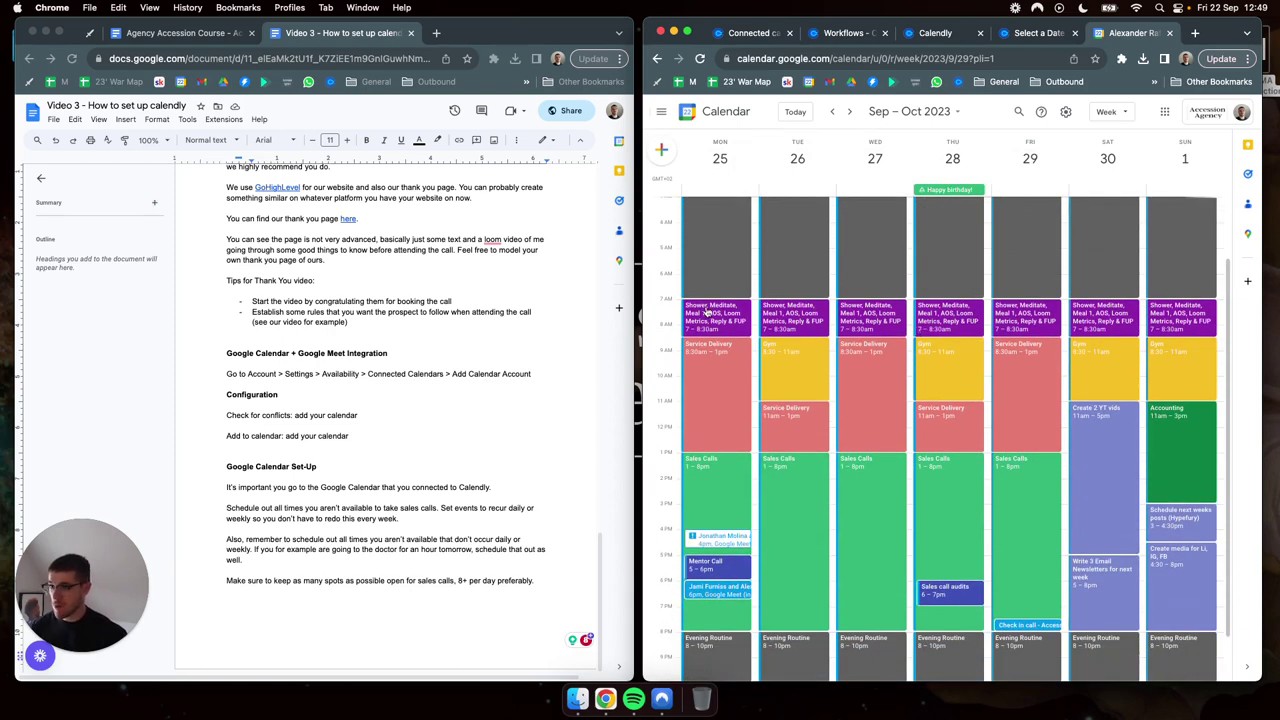
pyautogui.scroll(-2, 717, 318)
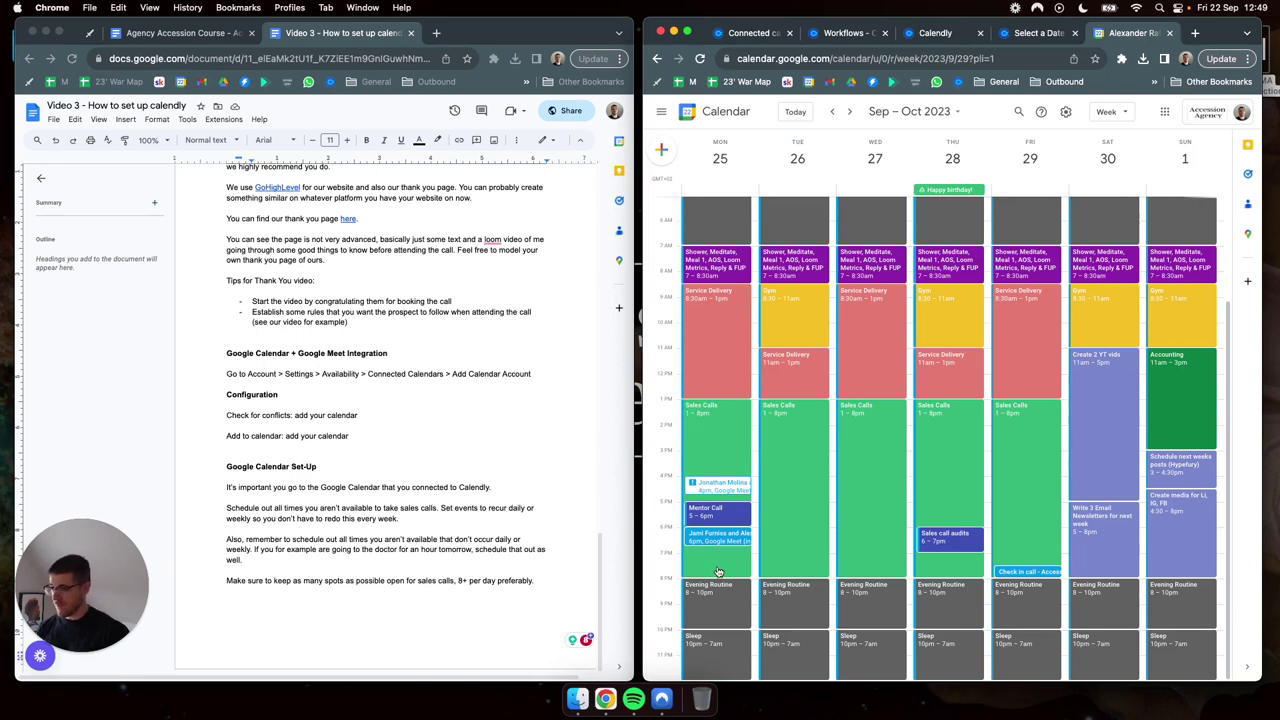
pyautogui.click(714, 417)
pyautogui.click(890, 328)
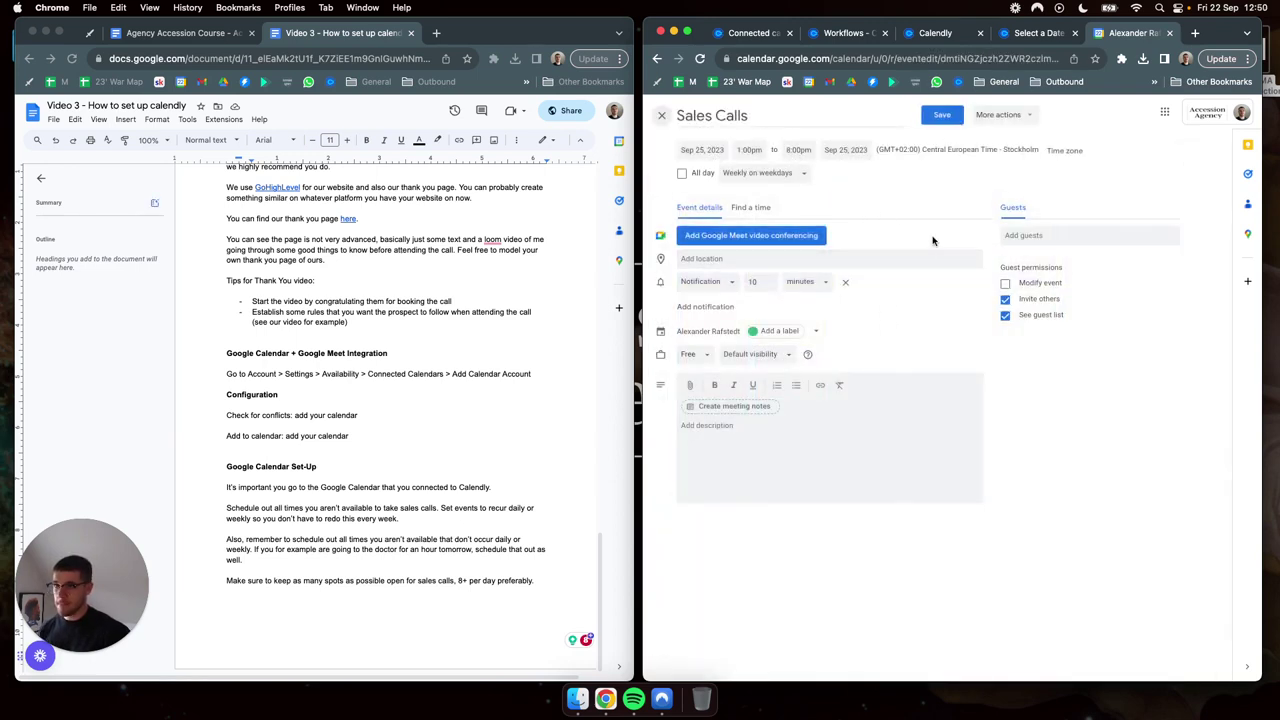
pyautogui.click(763, 176)
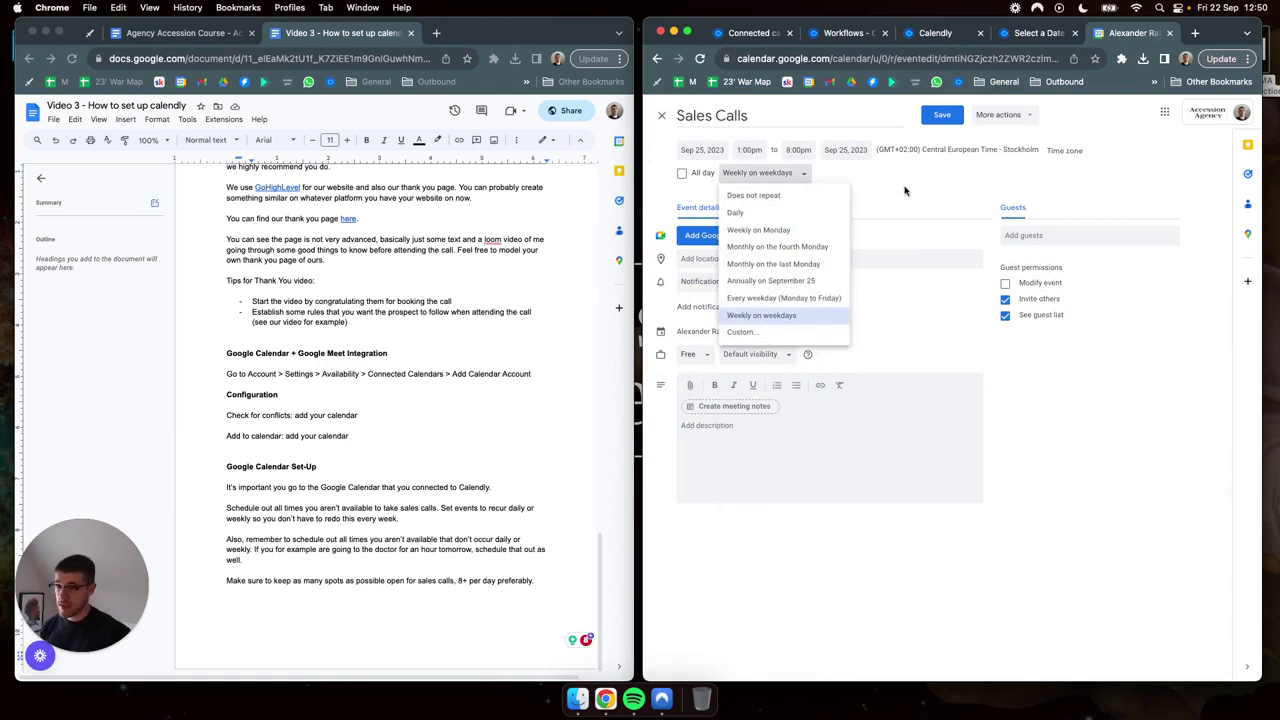
pyautogui.click(906, 193)
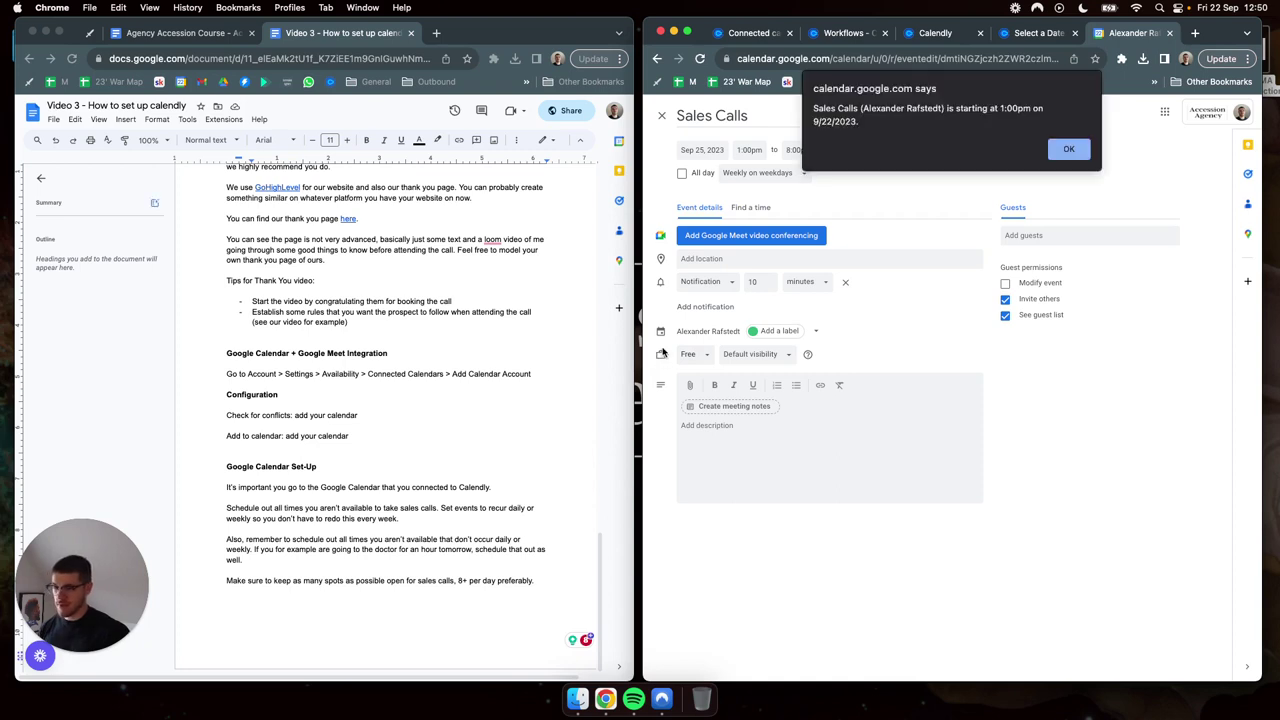
# - Check the Sales Calls event's availability options, keep Free selected, and close the event without saving
pyautogui.click(1050, 150)
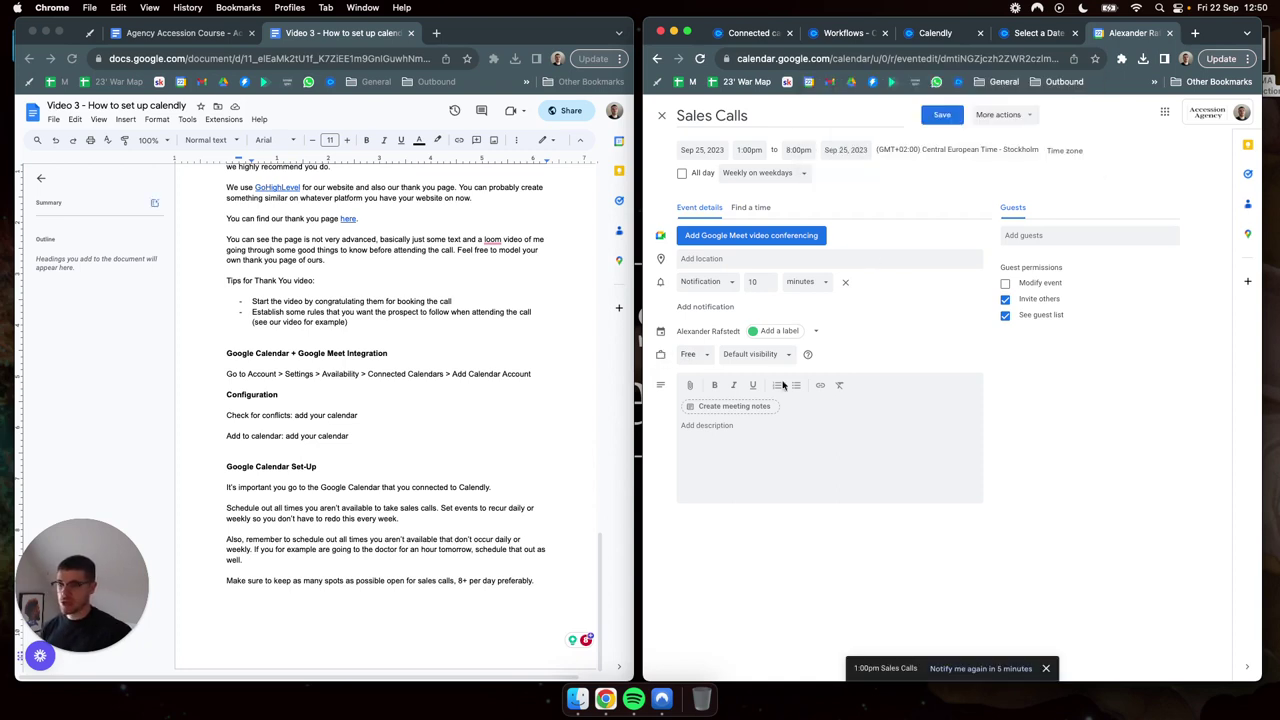
pyautogui.click(689, 355)
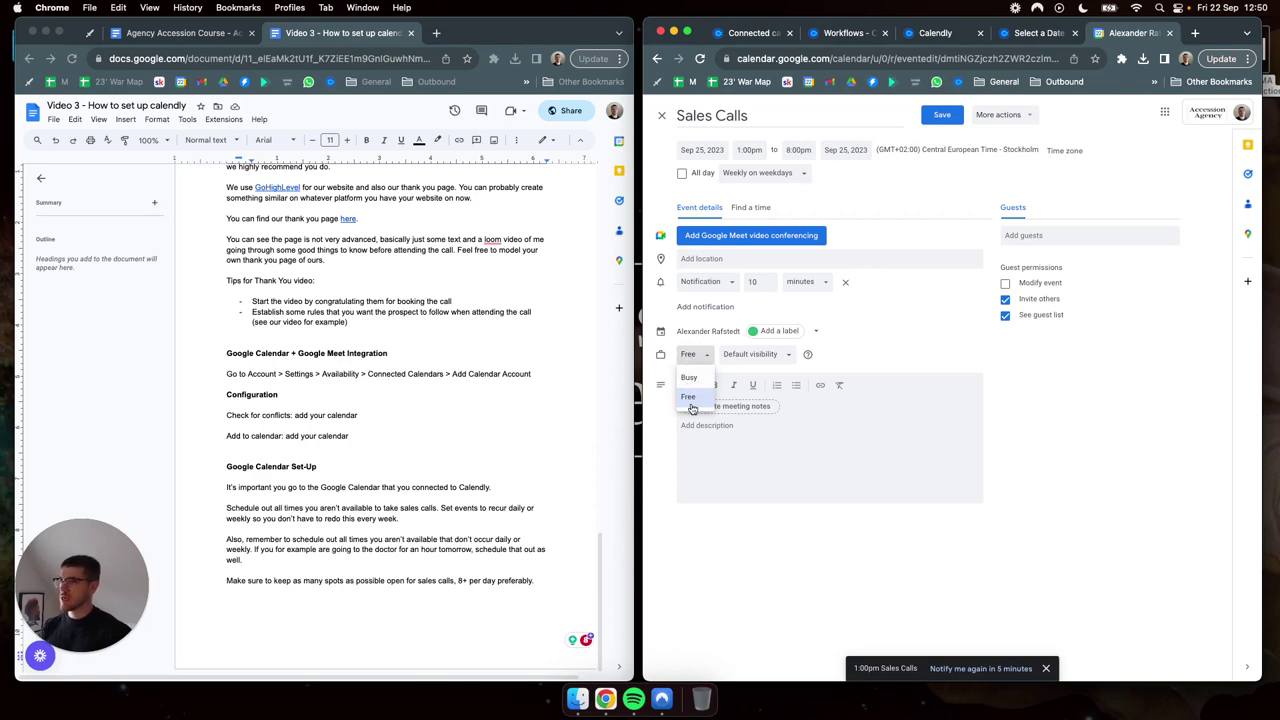
pyautogui.click(688, 398)
pyautogui.click(662, 116)
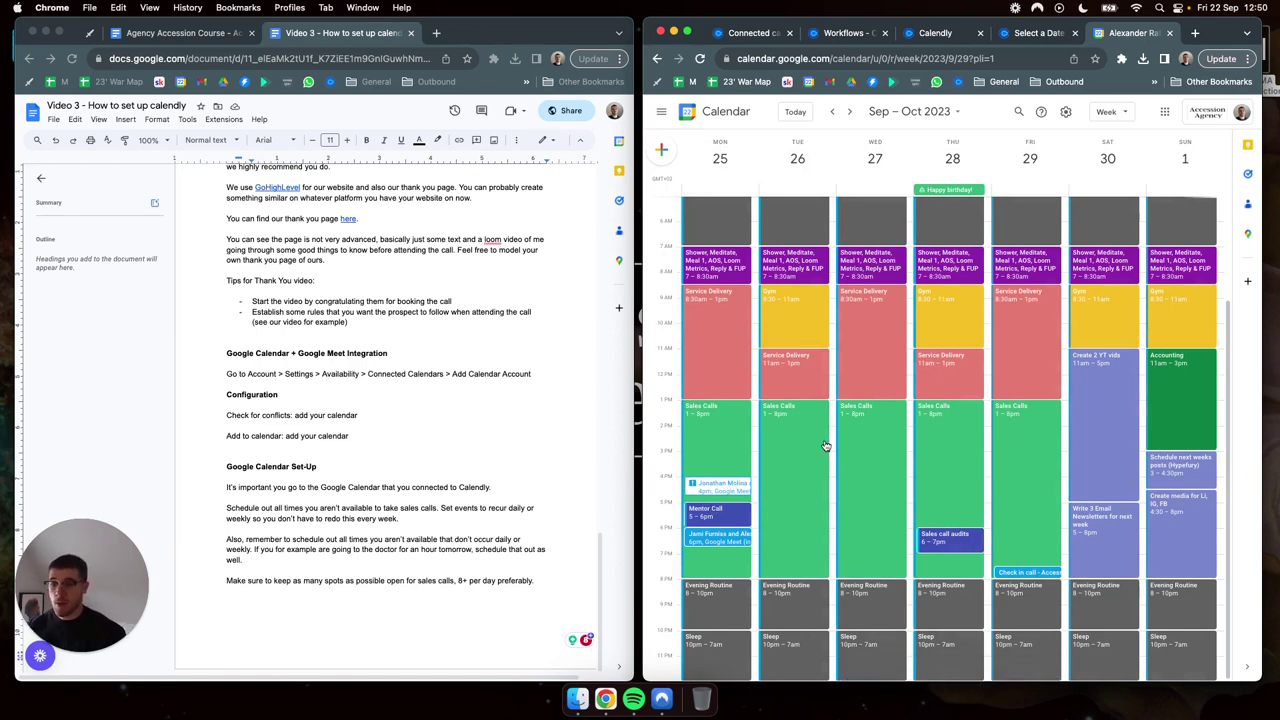
# - Review the full week's blocked-out and sales call times against the document's advice on recurring events for unavailable times
pyautogui.scroll(3, 830, 450)
pyautogui.scroll(-3, 834, 453)
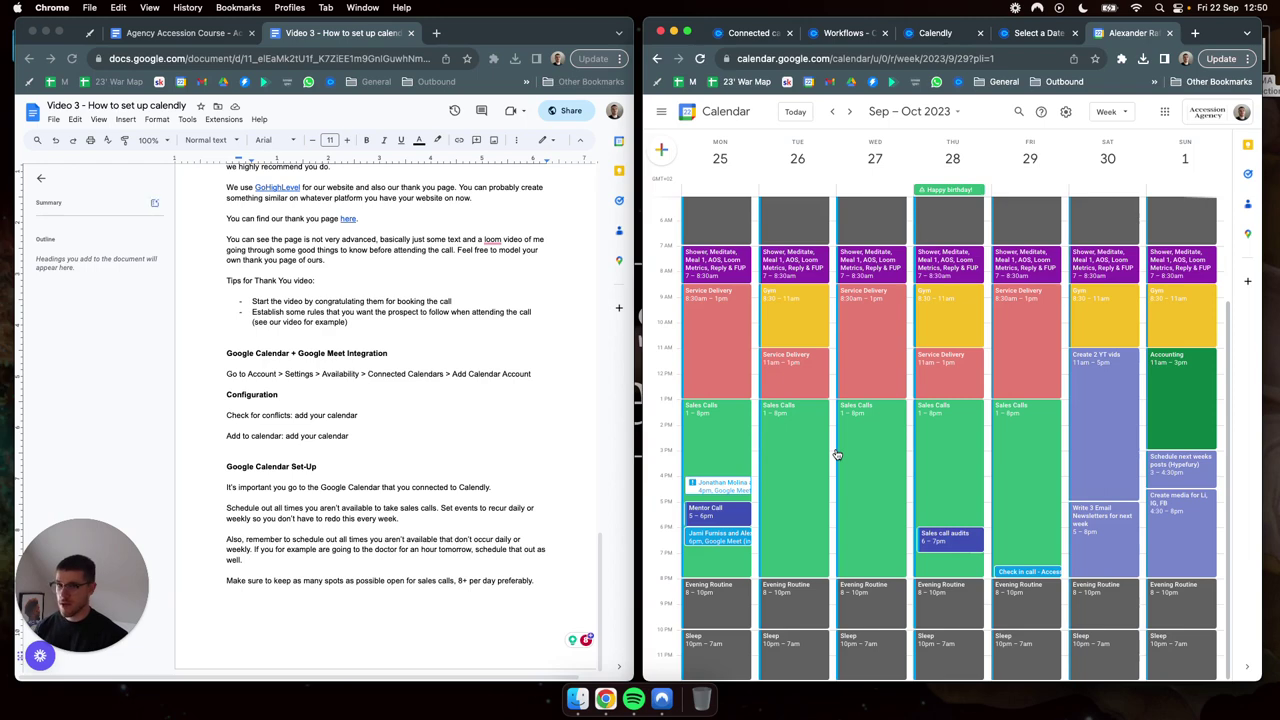
pyautogui.scroll(3, 838, 372)
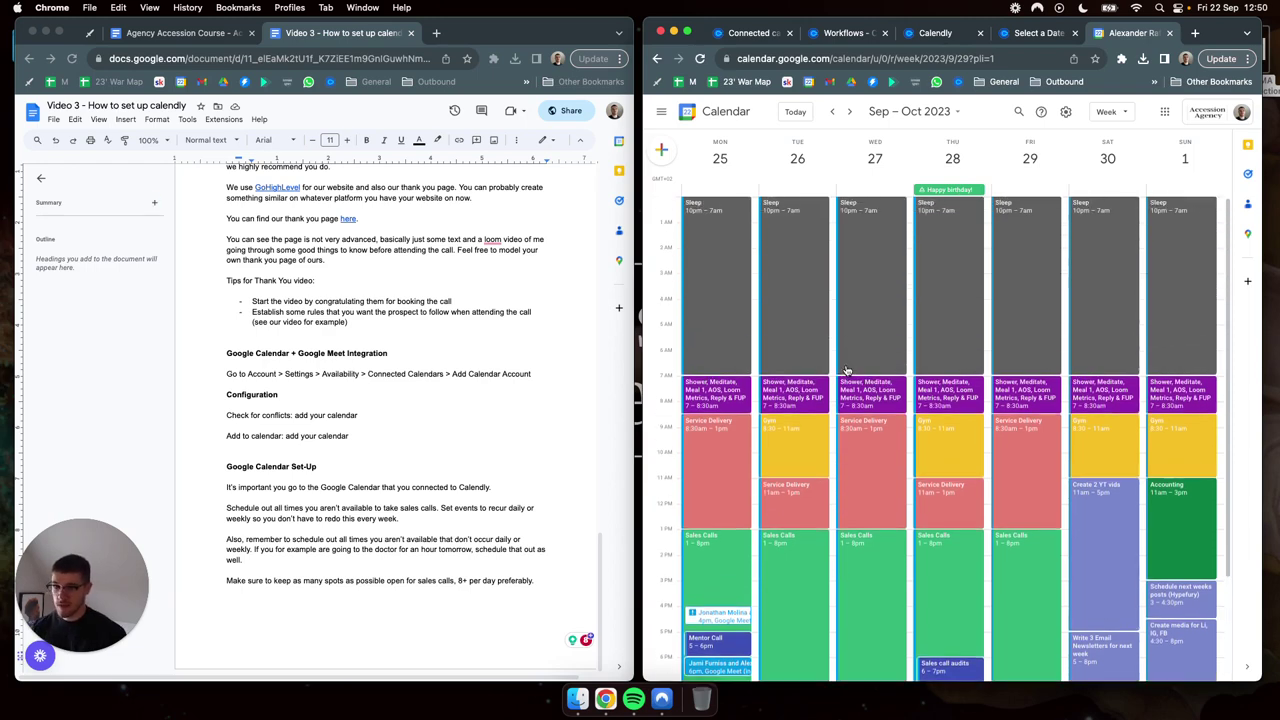
pyautogui.scroll(-3, 844, 368)
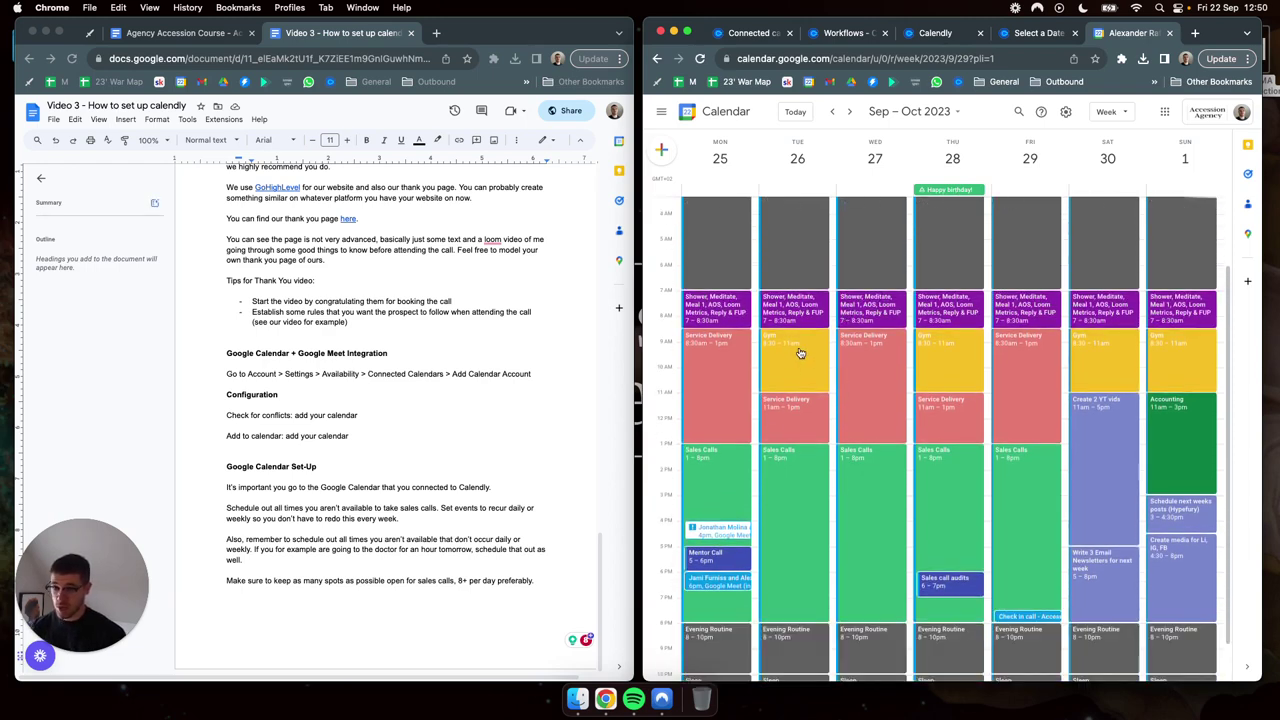
pyautogui.scroll(-2, 870, 392)
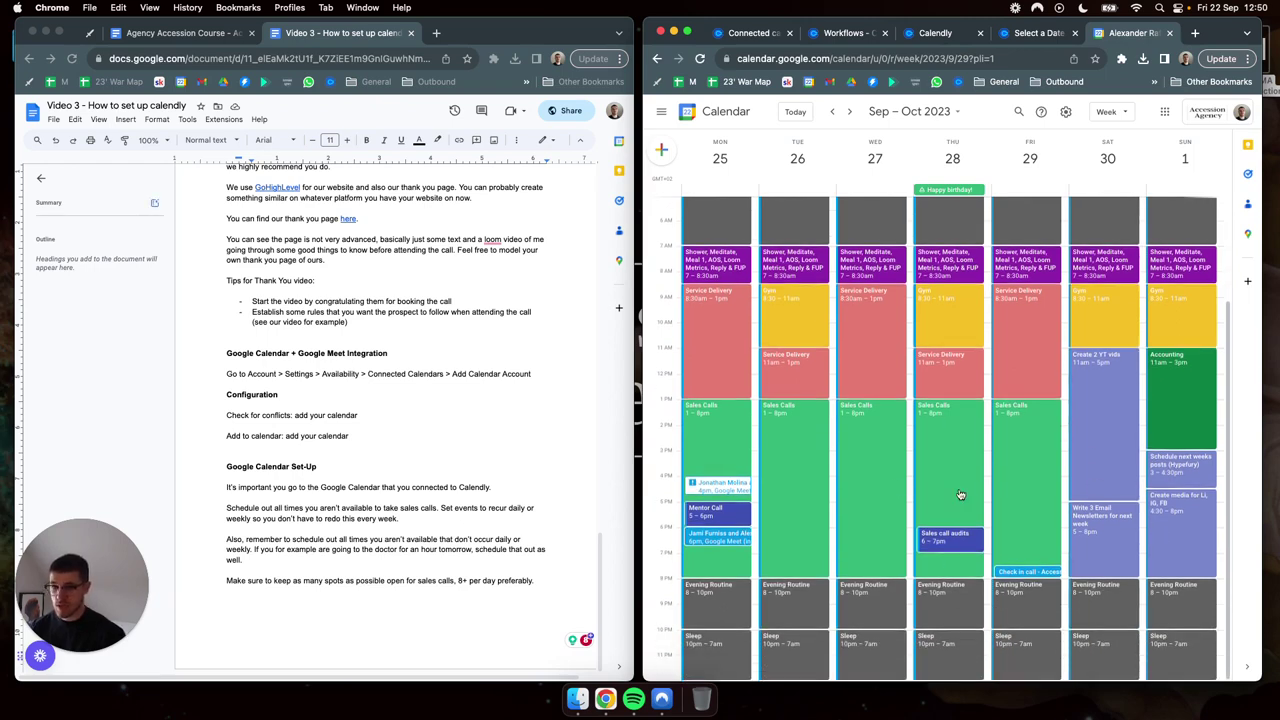
pyautogui.click(442, 510)
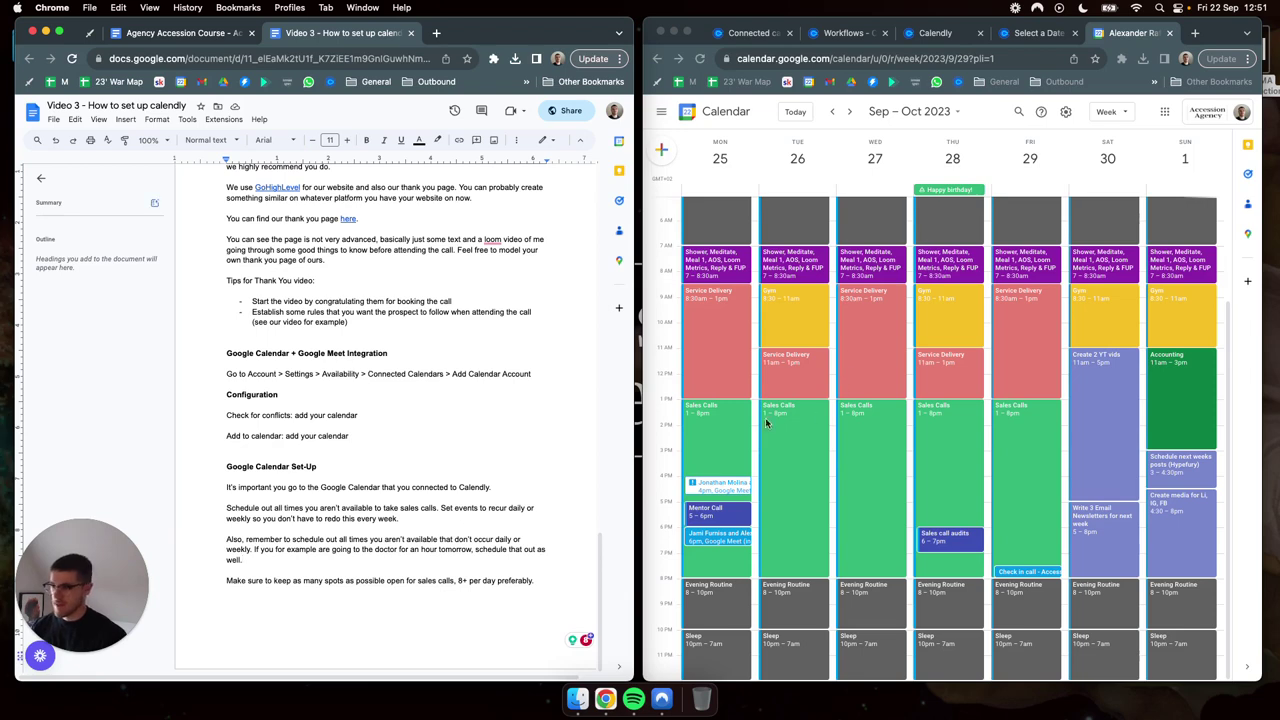
pyautogui.click(465, 518)
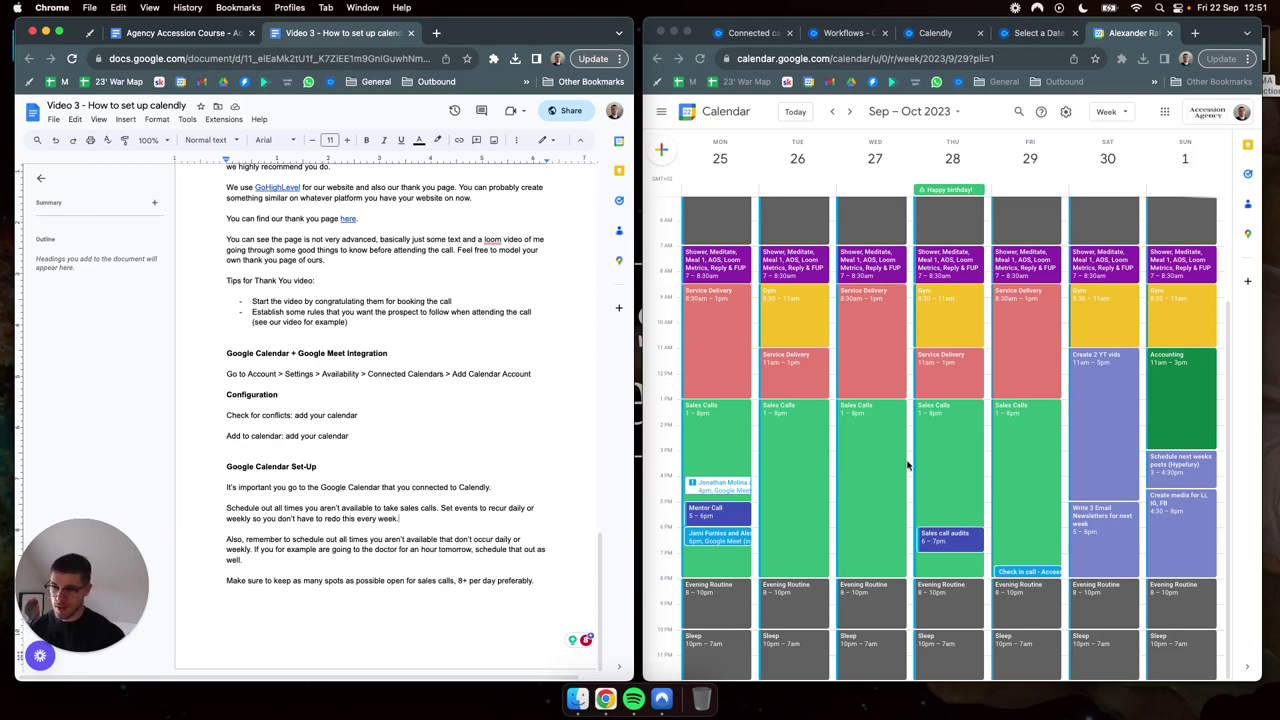
pyautogui.scroll(5, 914, 460)
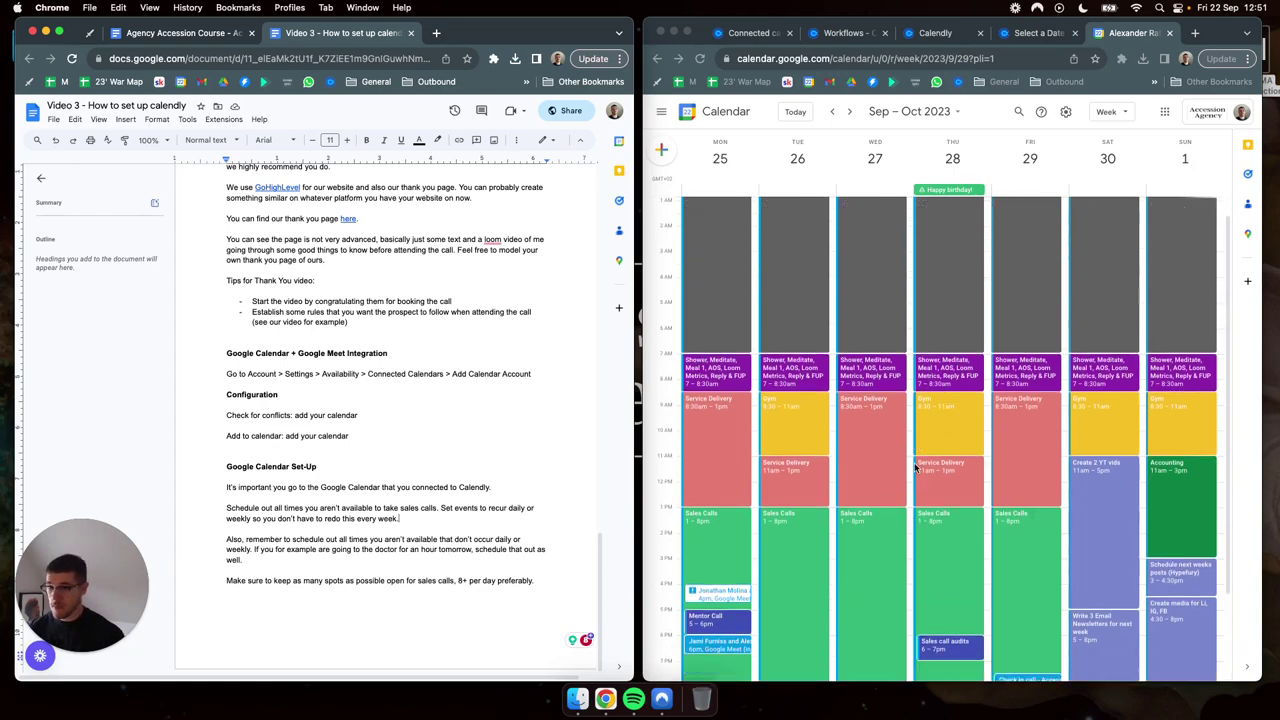
pyautogui.scroll(-5, 914, 465)
pyautogui.scroll(10, 393, 502)
pyautogui.scroll(-10, 400, 505)
pyautogui.scroll(3, 405, 510)
pyautogui.scroll(-3, 412, 515)
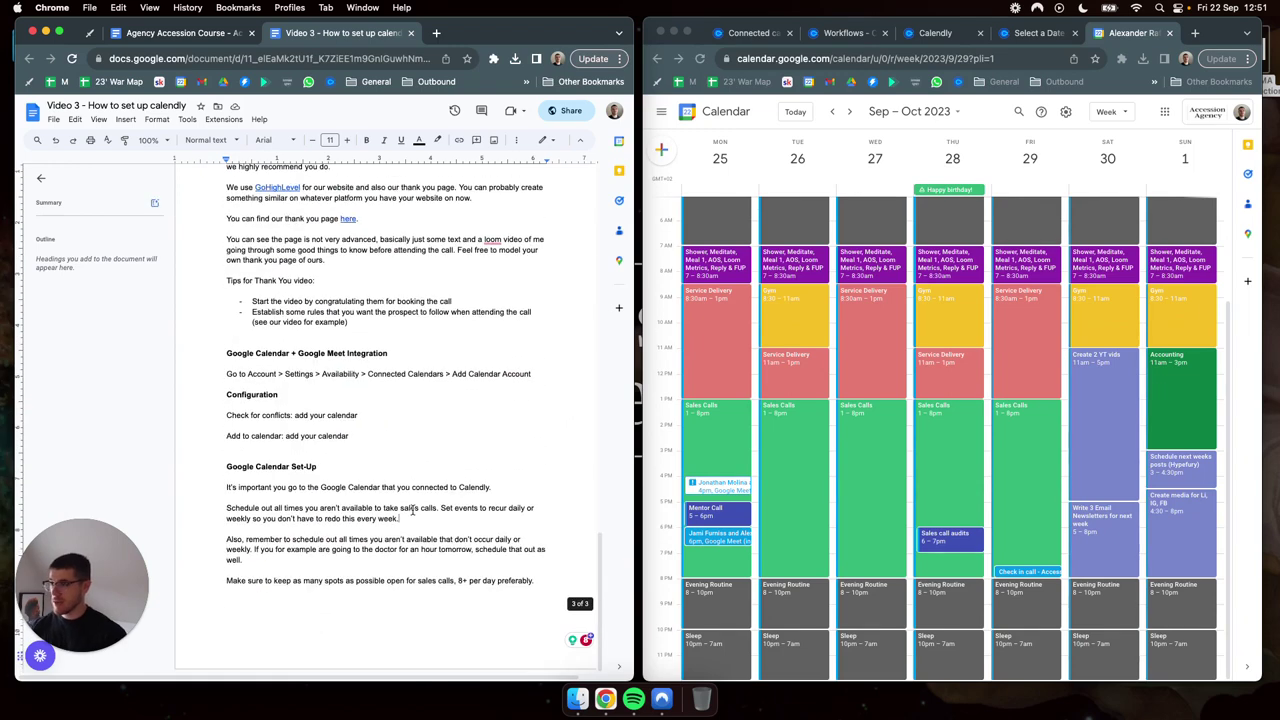